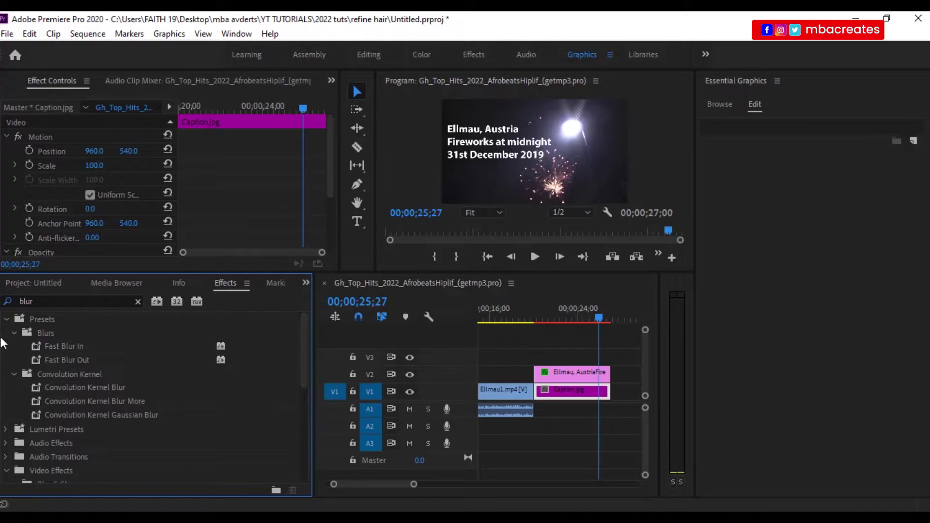
# Place Ellmau2.mp4 on V1/A1 right after Caption.jpg, running 00;00;27;00 to 00;00;37;00
pyautogui.click(137, 302)
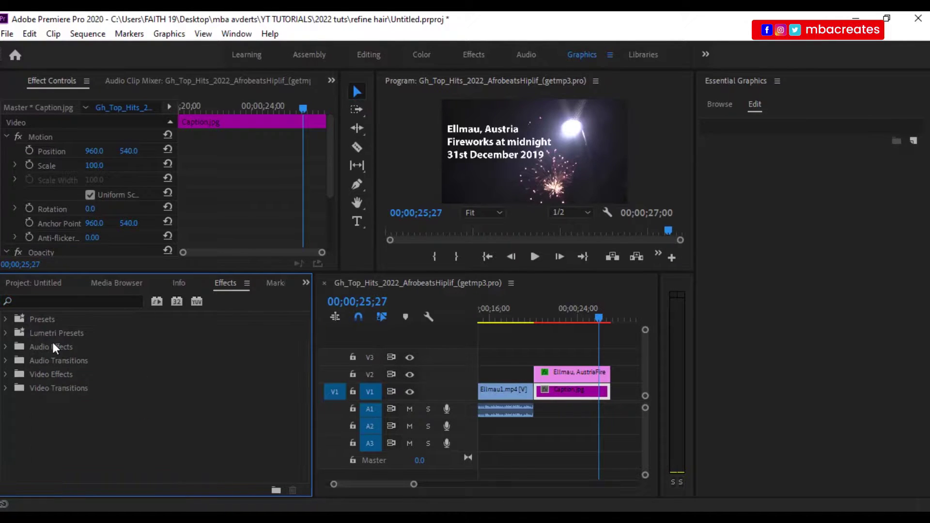
pyautogui.click(13, 283)
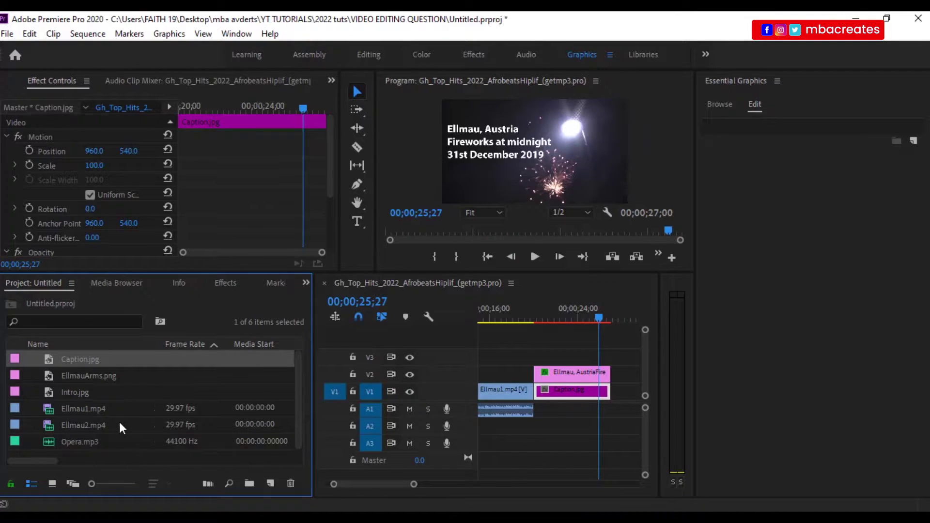
pyautogui.moveTo(46, 425); pyautogui.dragTo(615, 404)
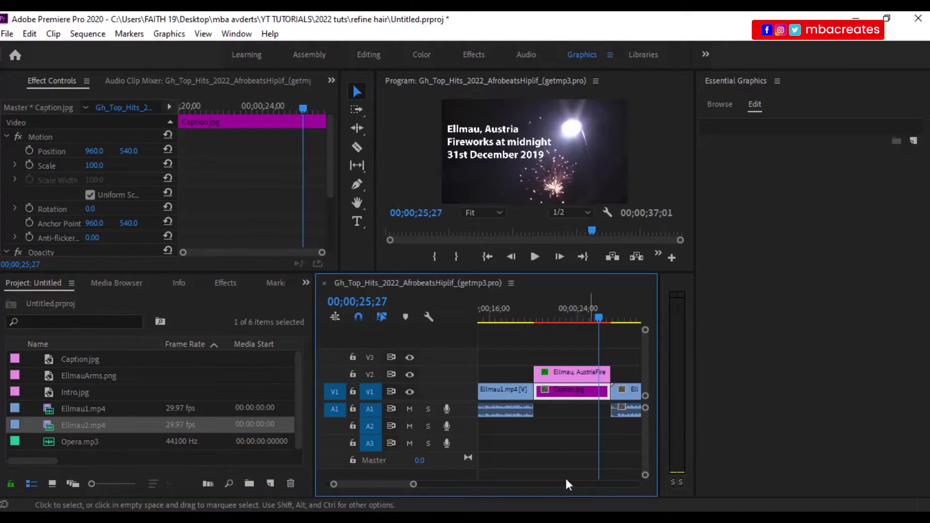
pyautogui.moveTo(414, 484)
pyautogui.mouseDown()
pyautogui.moveTo(429, 486)
pyautogui.moveTo(421, 485)
pyautogui.mouseUp()
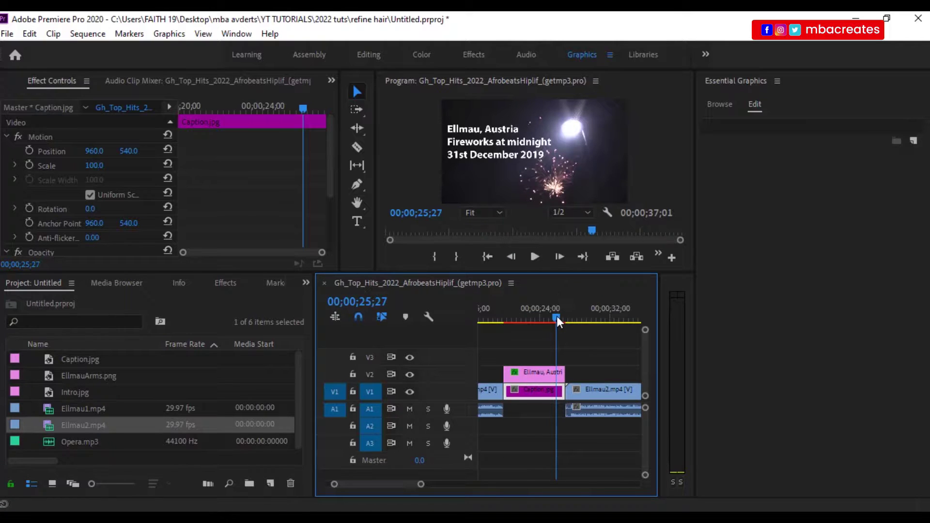
pyautogui.moveTo(558, 317)
pyautogui.mouseDown()
pyautogui.moveTo(571, 317)
pyautogui.moveTo(547, 317)
pyautogui.moveTo(571, 317)
pyautogui.mouseUp()
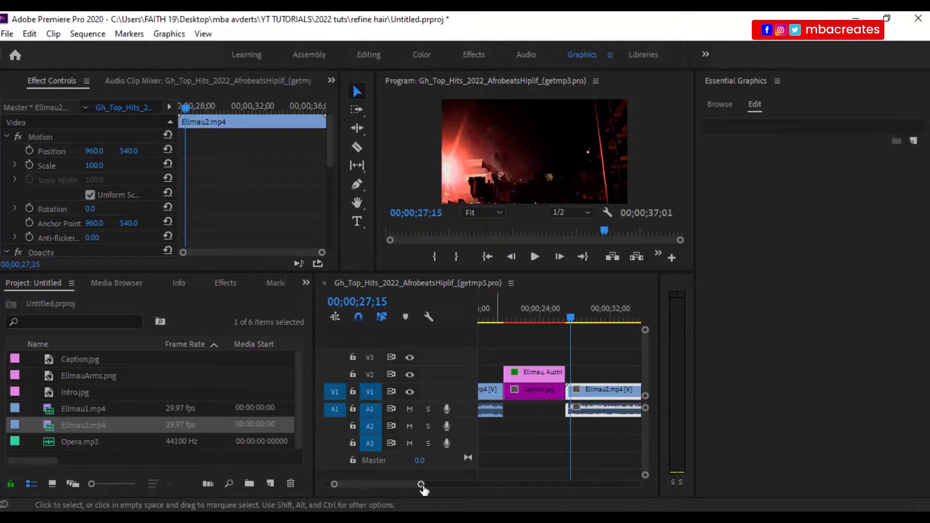
pyautogui.moveTo(421, 485); pyautogui.dragTo(426, 485)
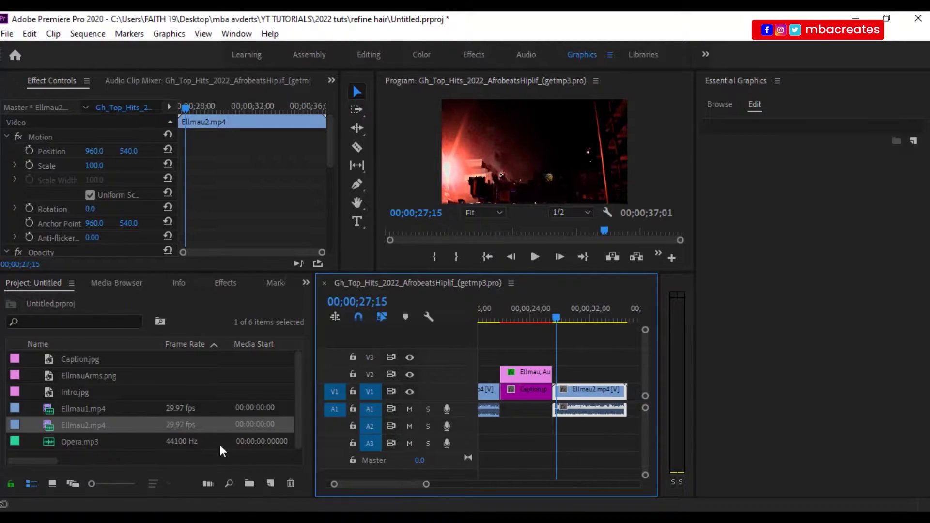
# Drag Video Transitions > 3D Motion > Cube Spin onto the Caption.jpg / Ellmau2.mp4 edit point
pyautogui.click(224, 285)
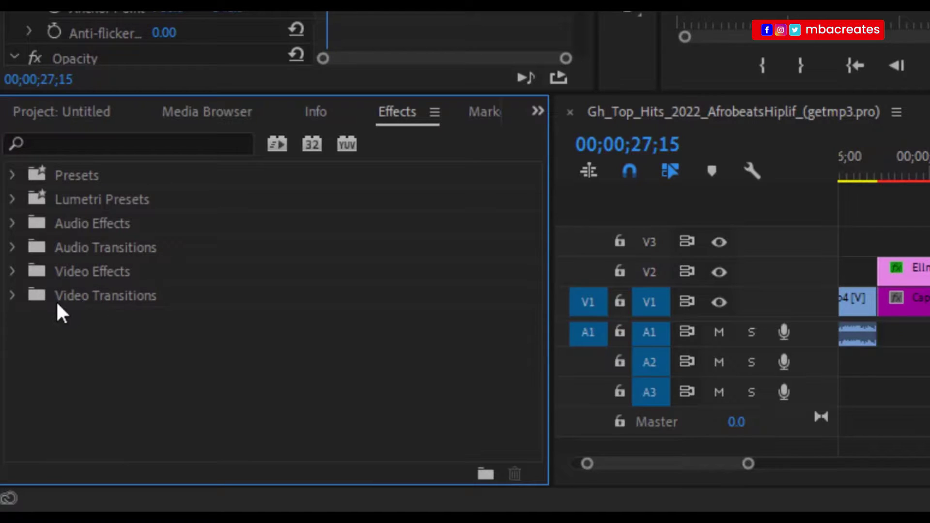
pyautogui.click(13, 296)
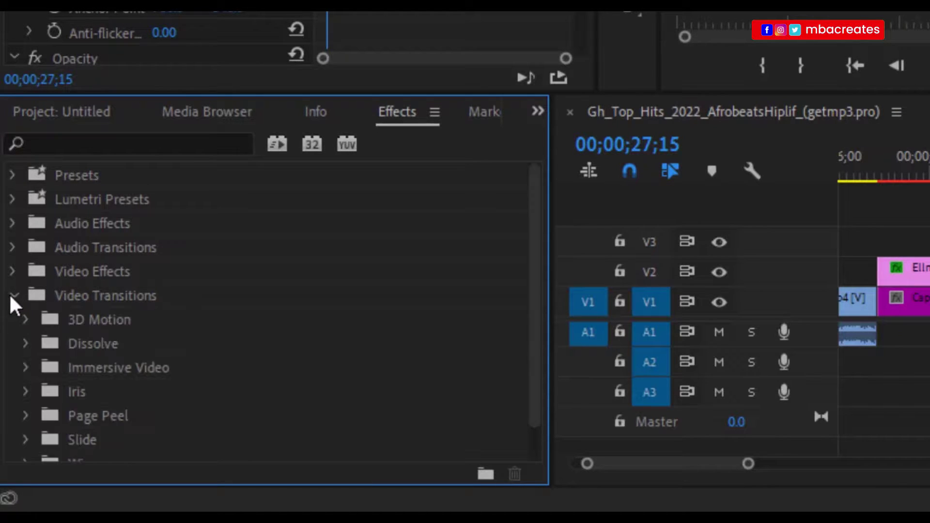
pyautogui.scroll(-1, 179, 305)
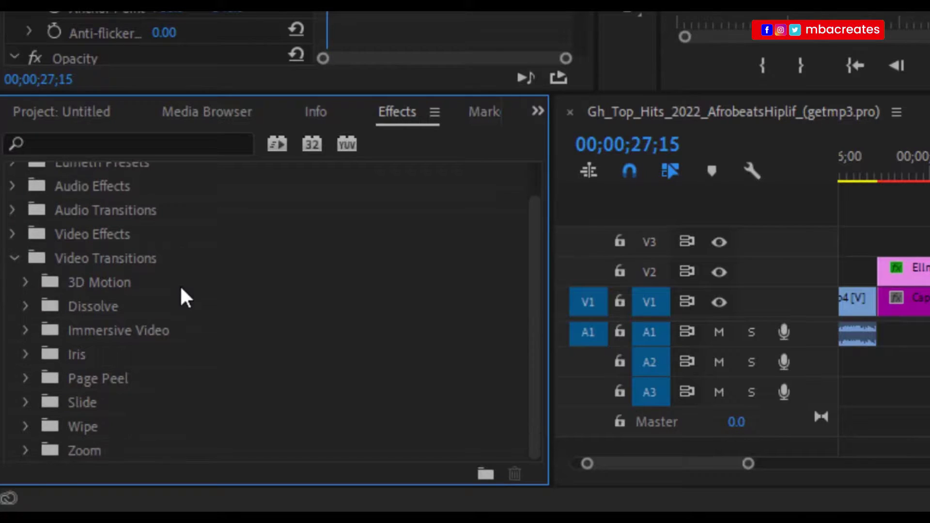
pyautogui.click(24, 283)
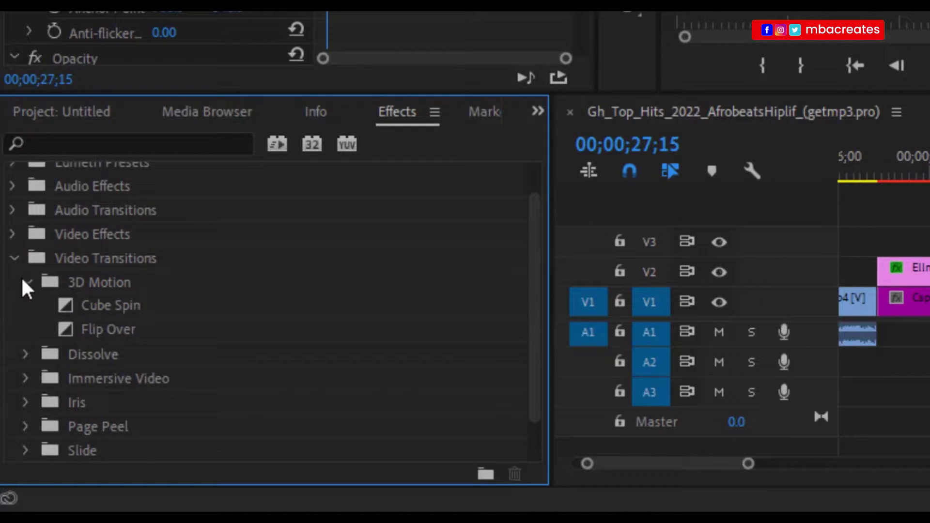
pyautogui.click(24, 354)
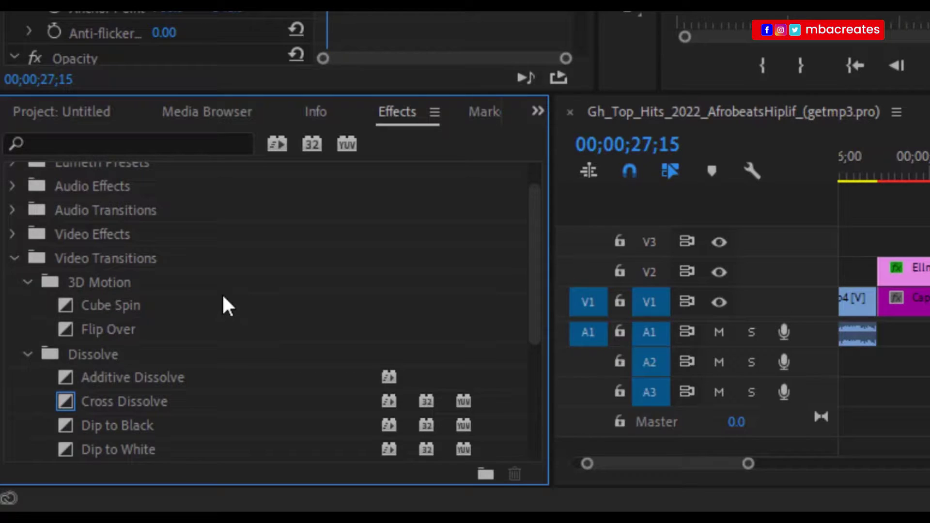
pyautogui.scroll(-2, 223, 302)
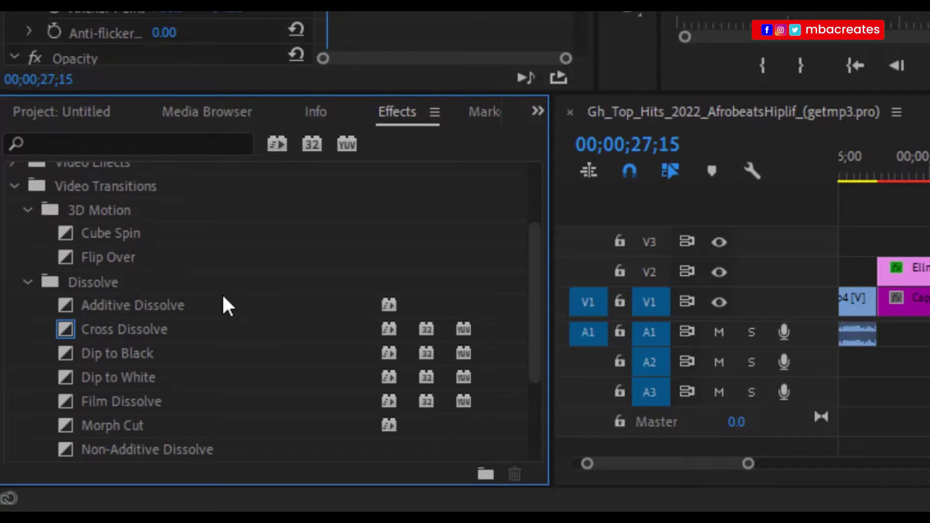
pyautogui.scroll(2, 222, 305)
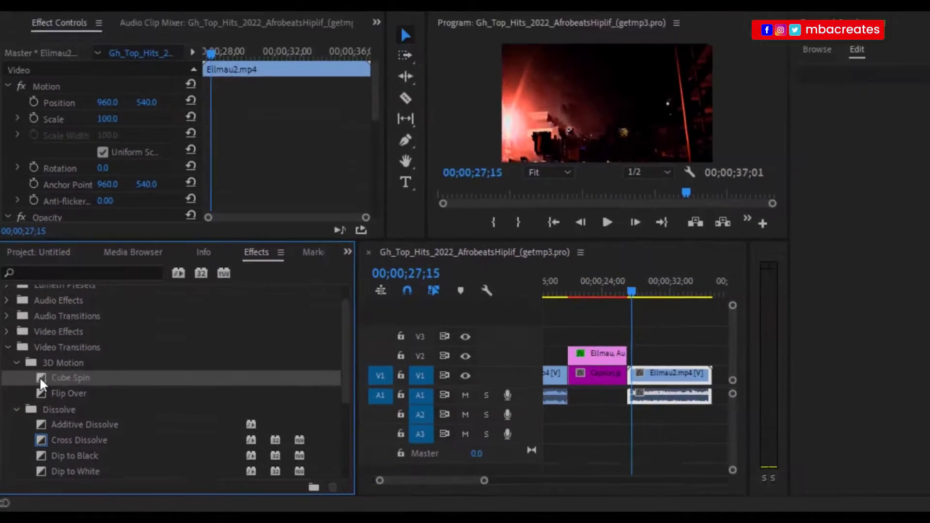
pyautogui.moveTo(65, 305); pyautogui.dragTo(919, 437)
pyautogui.moveTo(523, 468); pyautogui.dragTo(554, 397)
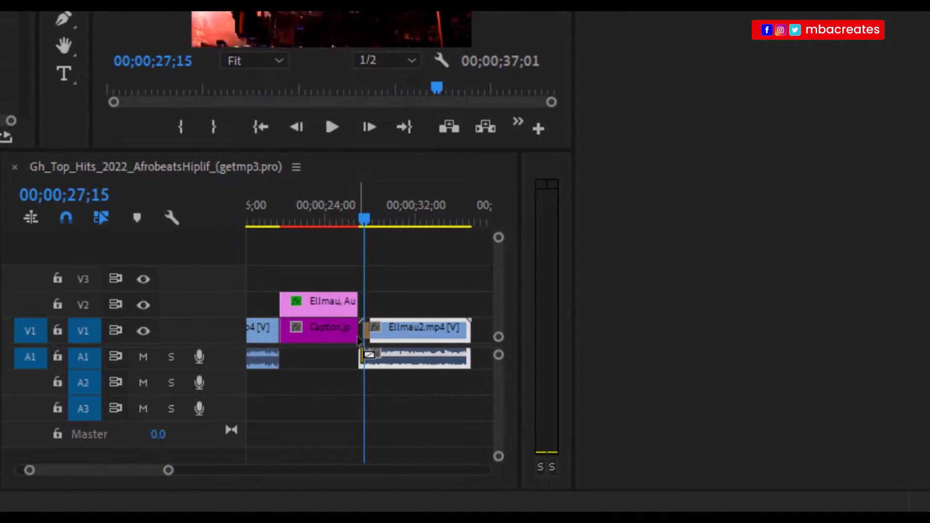
pyautogui.moveTo(359, 339); pyautogui.dragTo(361, 339)
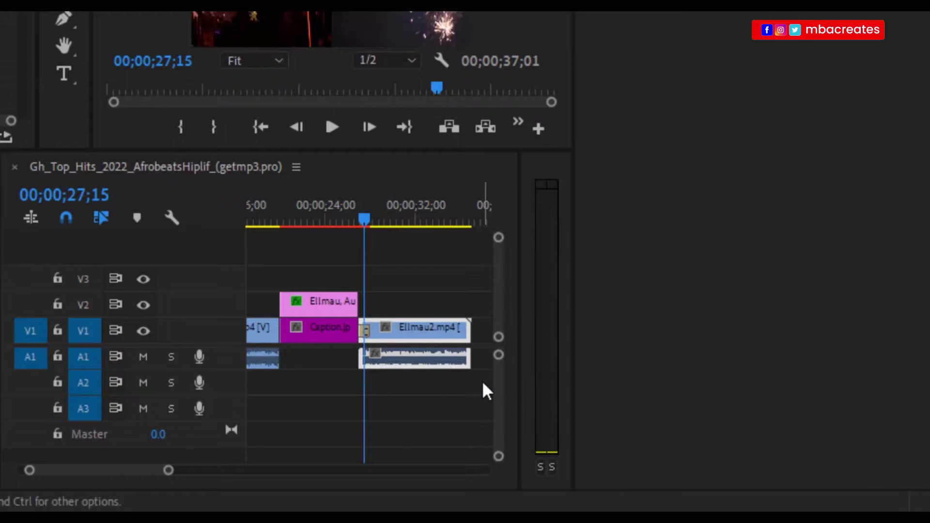
pyautogui.moveTo(364, 219)
pyautogui.mouseDown()
pyautogui.moveTo(341, 216)
pyautogui.moveTo(371, 214)
pyautogui.mouseUp()
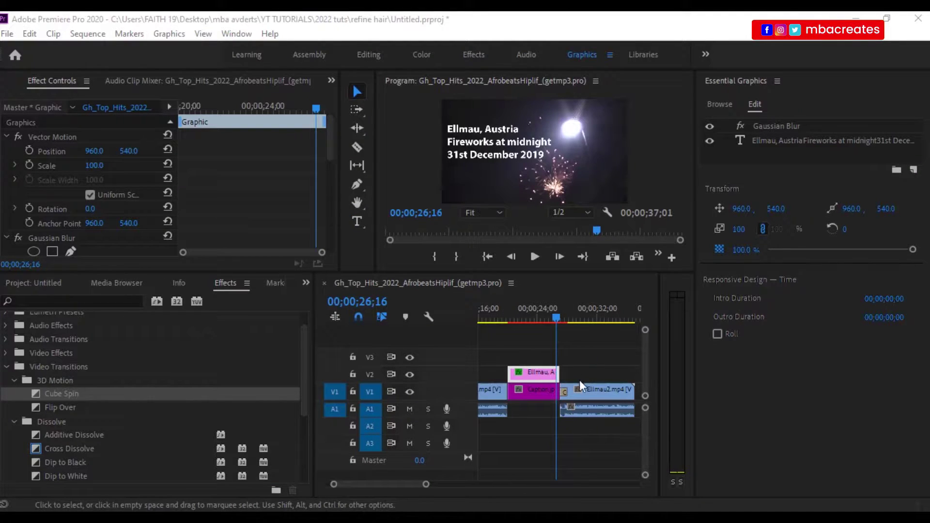
# Zoom into the timeline and select Cube Spin to show its 00;00;01;00 settings in Effect Controls
pyautogui.moveTo(558, 315); pyautogui.dragTo(546, 318)
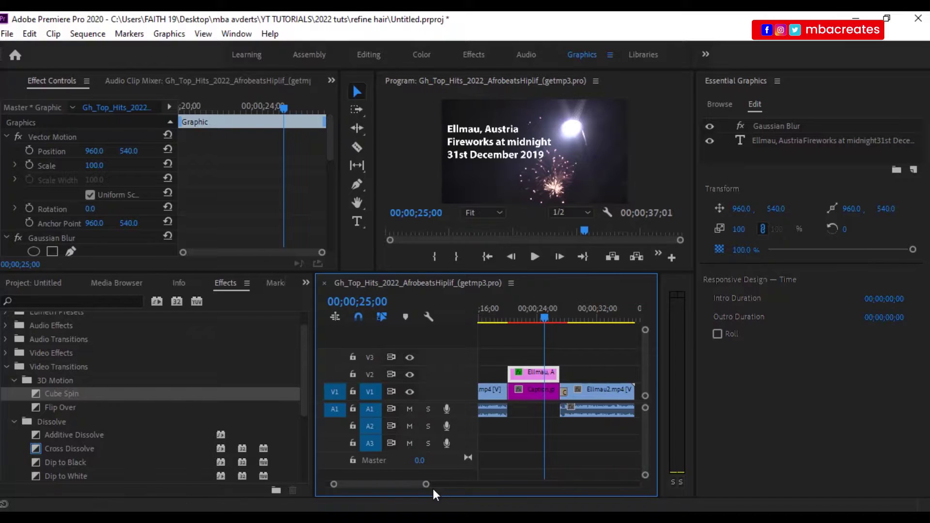
pyautogui.moveTo(426, 484); pyautogui.dragTo(375, 486)
pyautogui.click(373, 483)
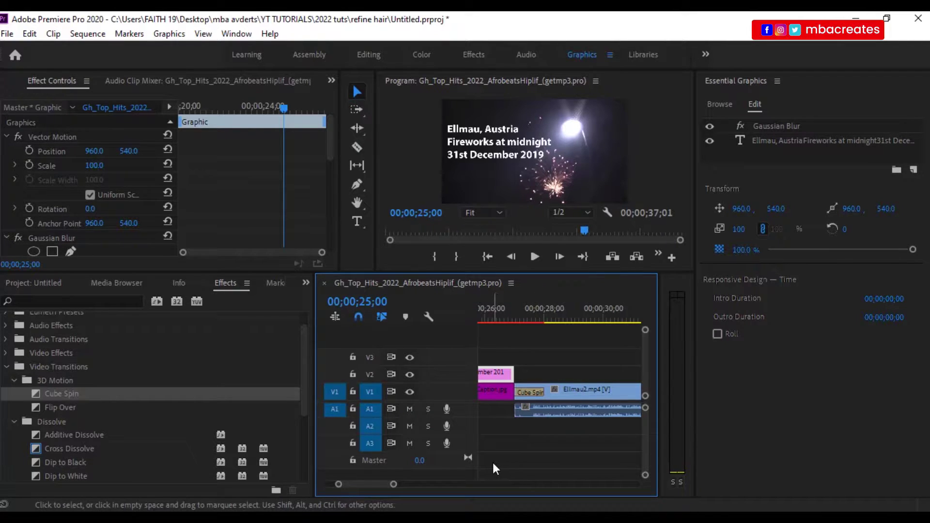
pyautogui.click(536, 391)
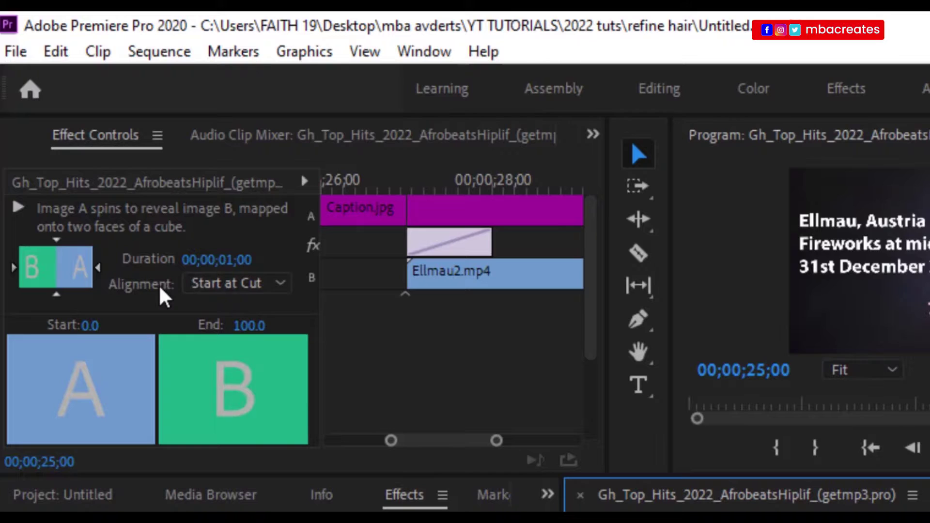
# Set the Cube Spin alignment to Center at Cut and preview across the edit
pyautogui.click(282, 291)
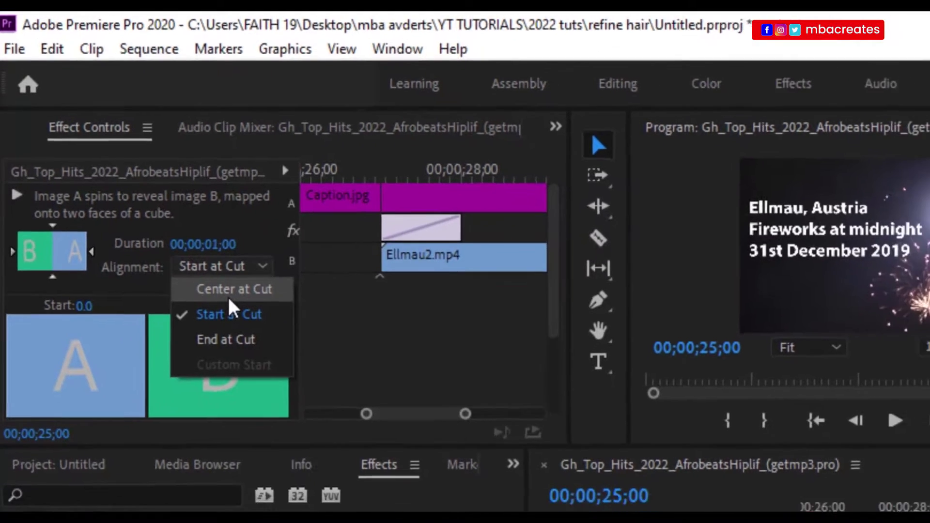
pyautogui.click(248, 310)
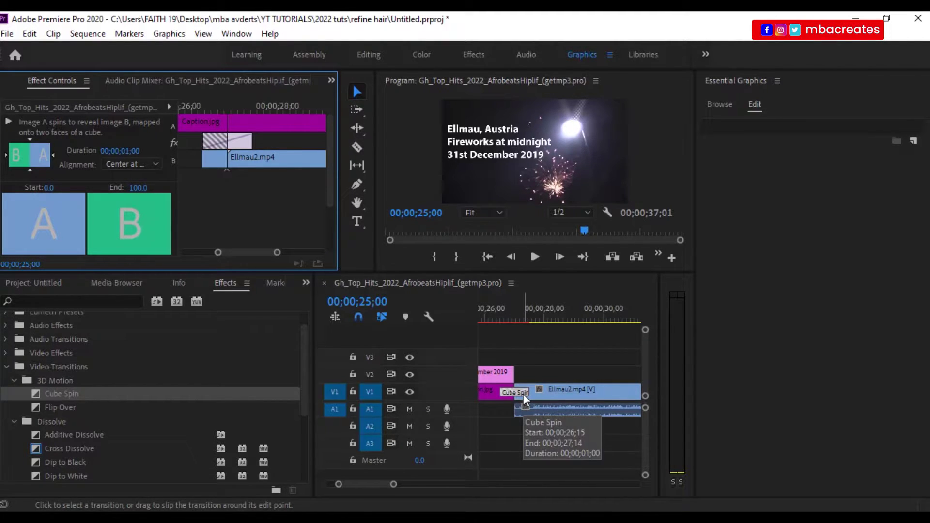
pyautogui.click(501, 345)
pyautogui.moveTo(499, 319)
pyautogui.mouseDown()
pyautogui.moveTo(491, 313)
pyautogui.moveTo(537, 322)
pyautogui.moveTo(495, 333)
pyautogui.moveTo(540, 331)
pyautogui.moveTo(498, 333)
pyautogui.moveTo(536, 328)
pyautogui.moveTo(490, 321)
pyautogui.mouseUp()
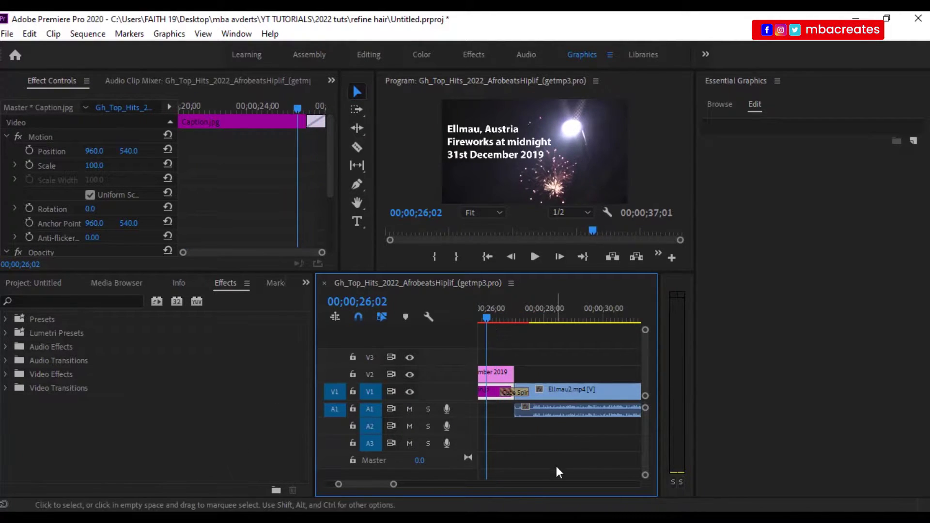
# Change the Cube Spin duration to 00;00;02;00 and preview the longer transition
pyautogui.click(509, 393)
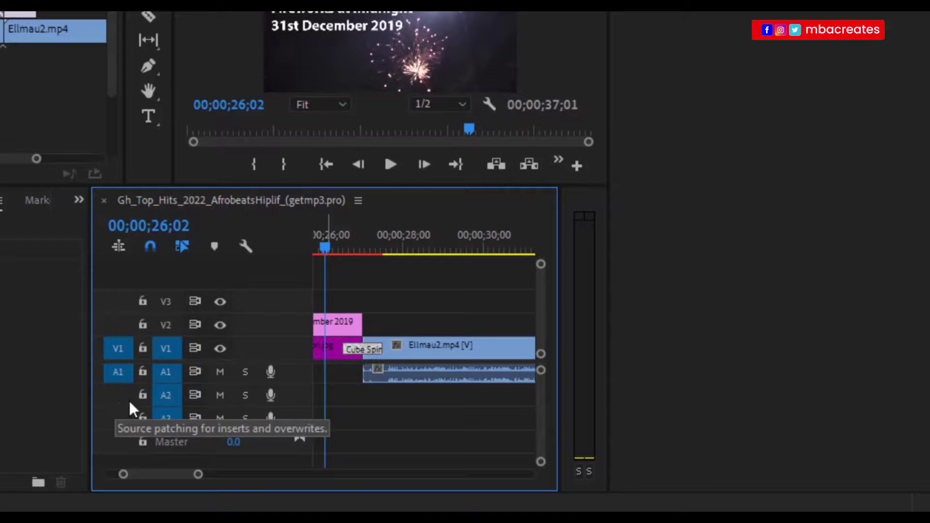
pyautogui.doubleClick(362, 351)
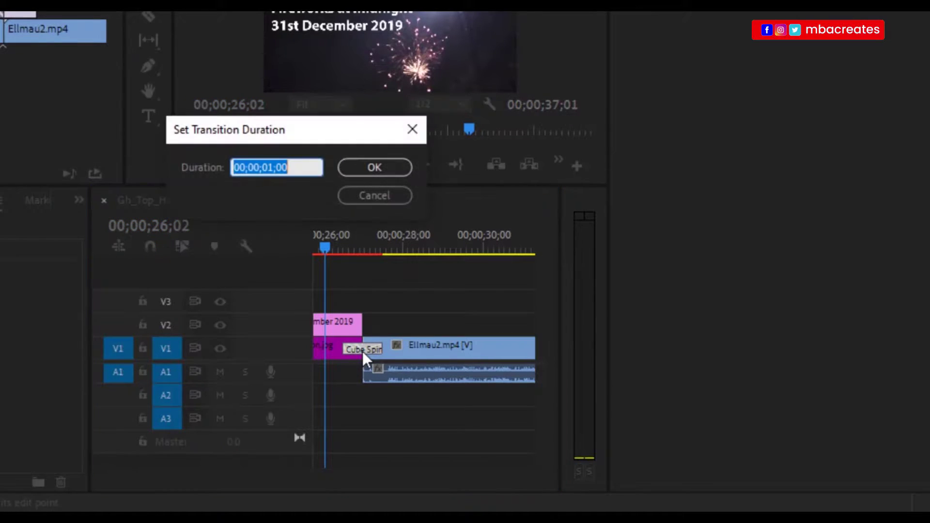
pyautogui.click(271, 167)
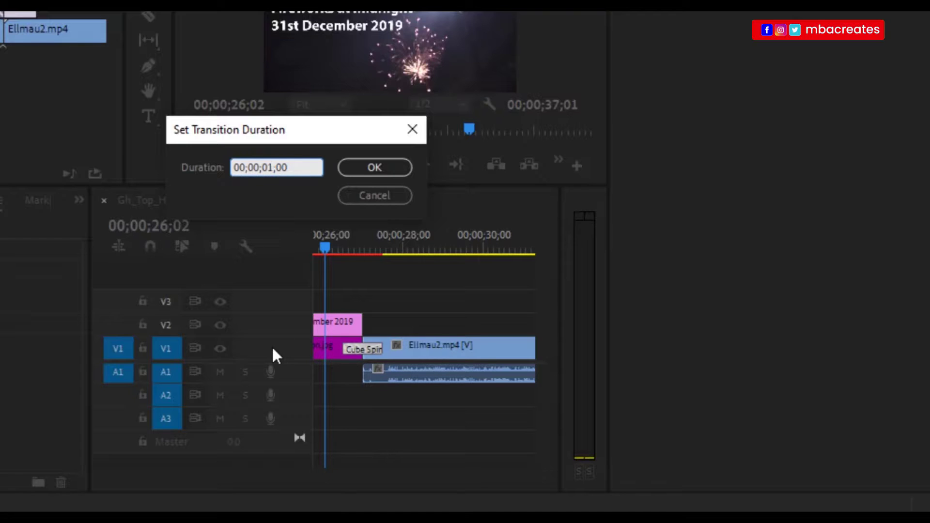
pyautogui.press('BackSpace')
pyautogui.write('2')
pyautogui.click(365, 168)
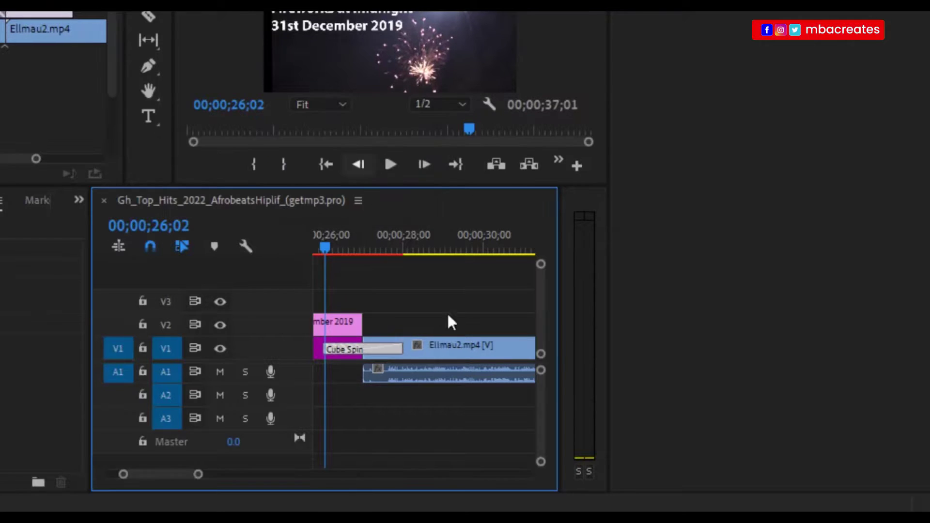
pyautogui.moveTo(324, 246); pyautogui.dragTo(358, 267)
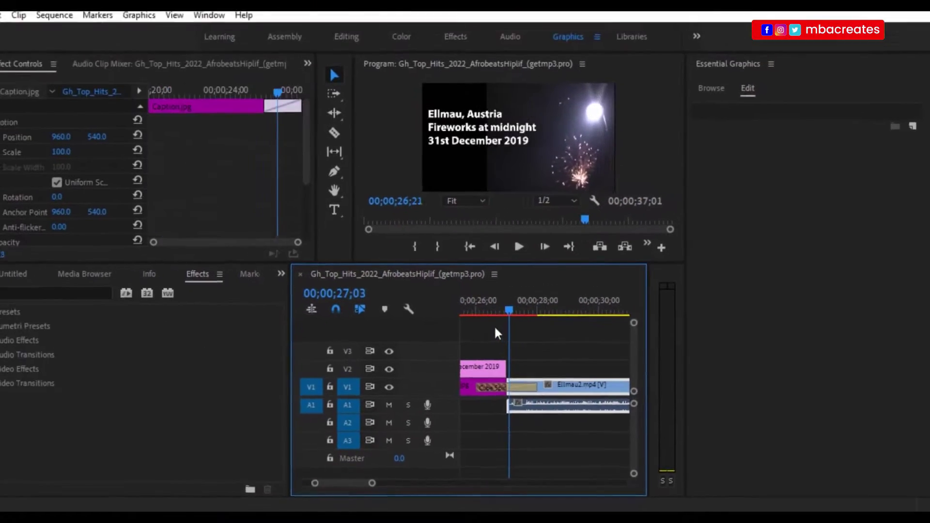
pyautogui.moveTo(497, 334); pyautogui.dragTo(525, 335)
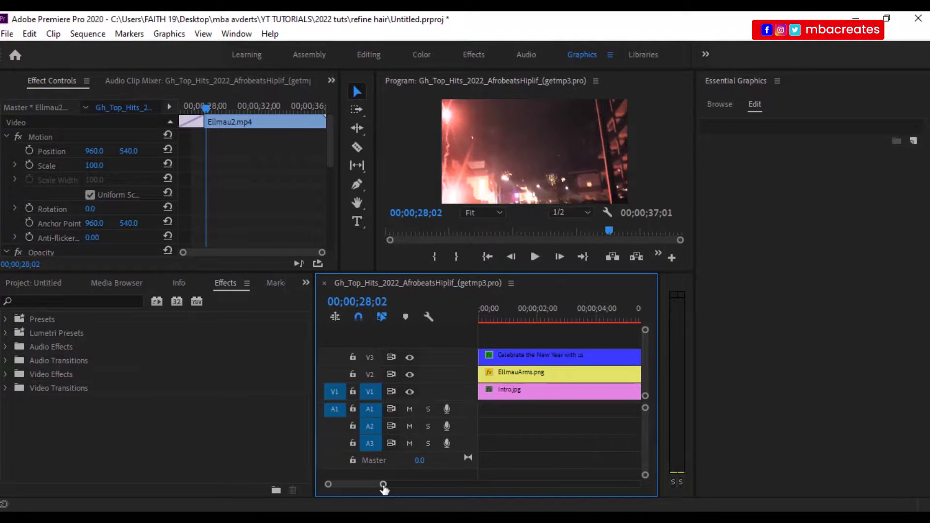
pyautogui.moveTo(383, 484); pyautogui.dragTo(442, 484)
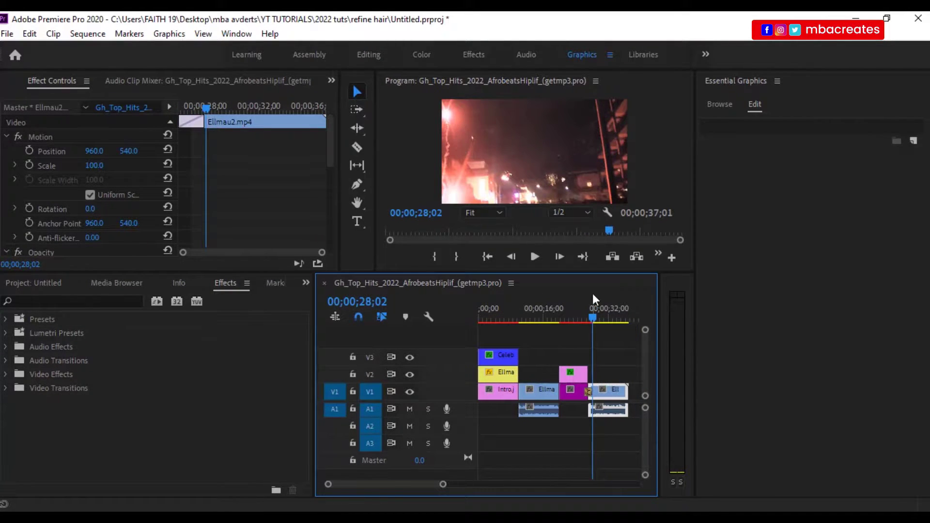
pyautogui.moveTo(593, 316); pyautogui.dragTo(576, 312)
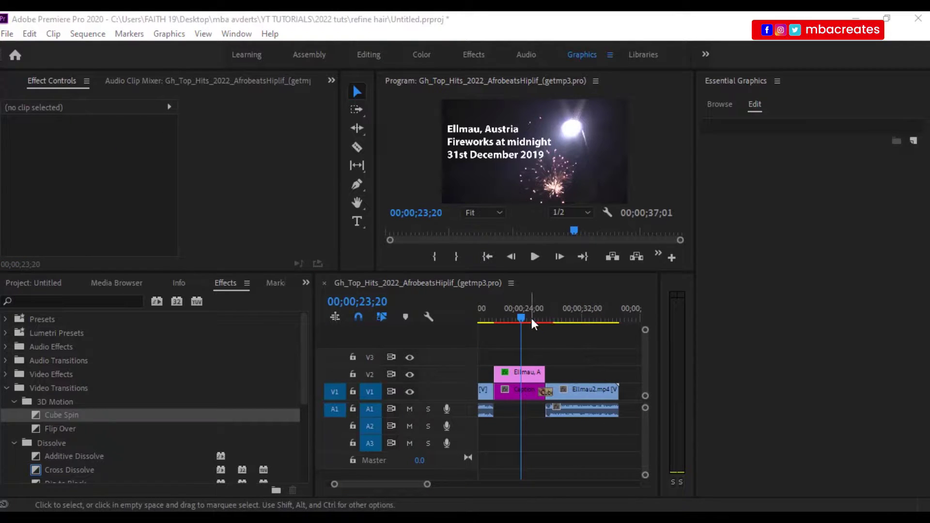
pyautogui.click(522, 316)
pyautogui.moveTo(522, 316); pyautogui.dragTo(542, 314)
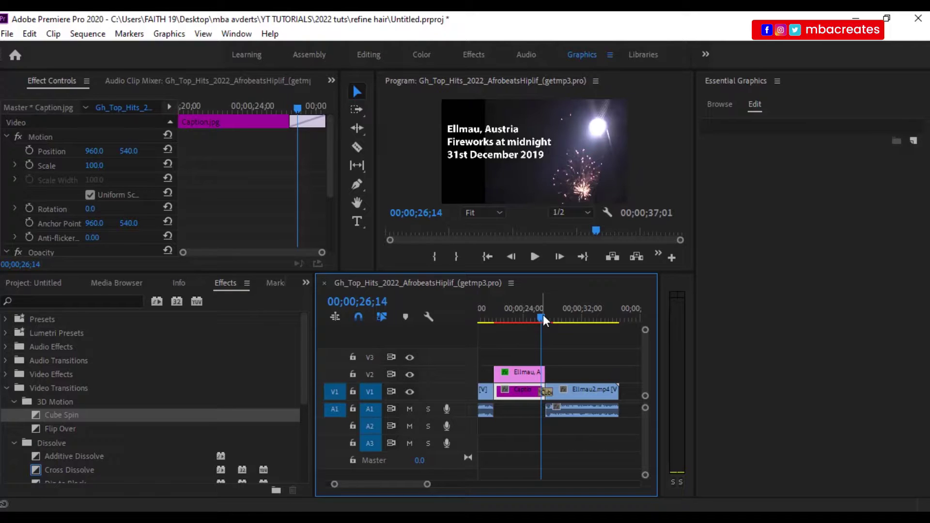
# Nest the caption image and Ellmau title into one sequence named caption_text
pyautogui.click(529, 380)
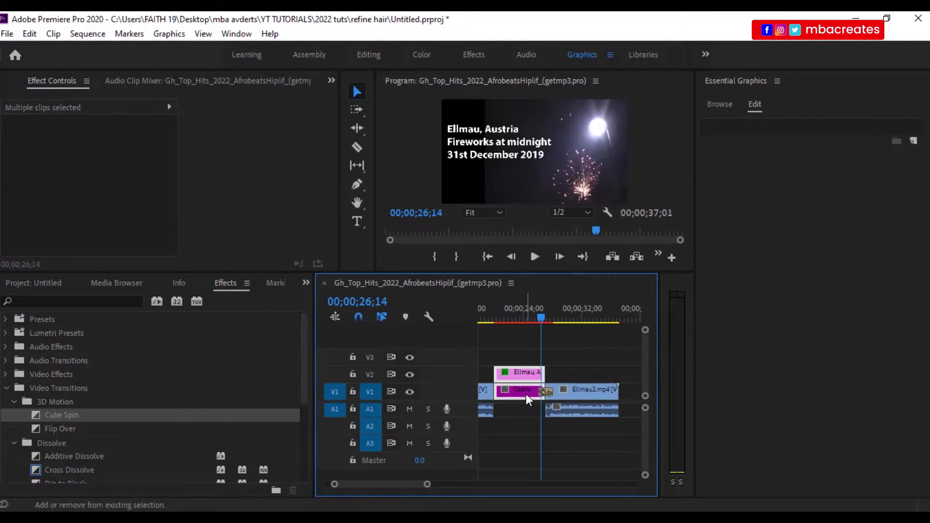
pyautogui.rightClick(535, 379)
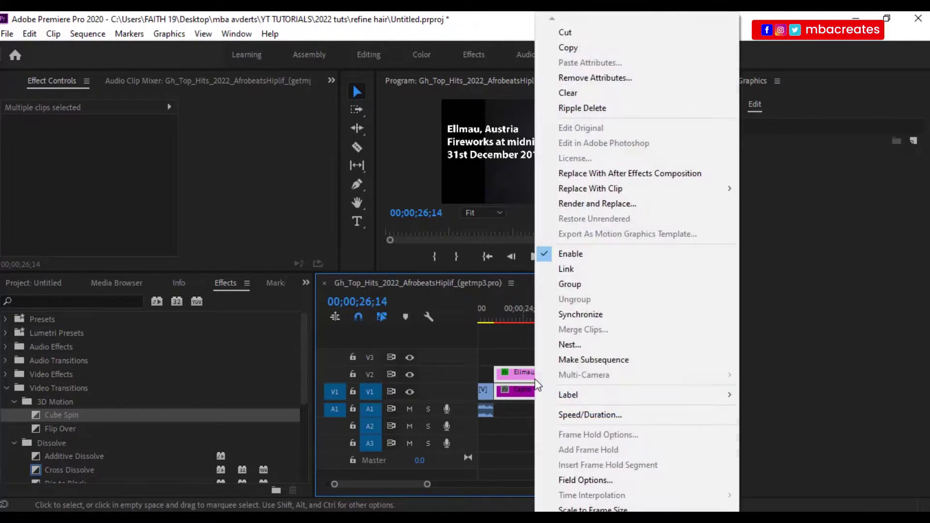
pyautogui.click(575, 347)
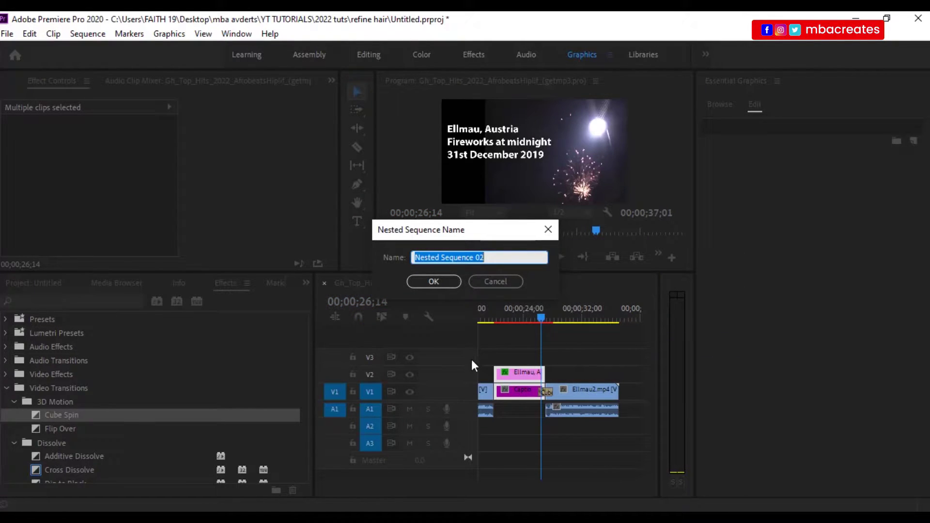
pyautogui.write('captin')
pyautogui.press('BackSpace')
pyautogui.press('BackSpace')
pyautogui.write('ion_text')
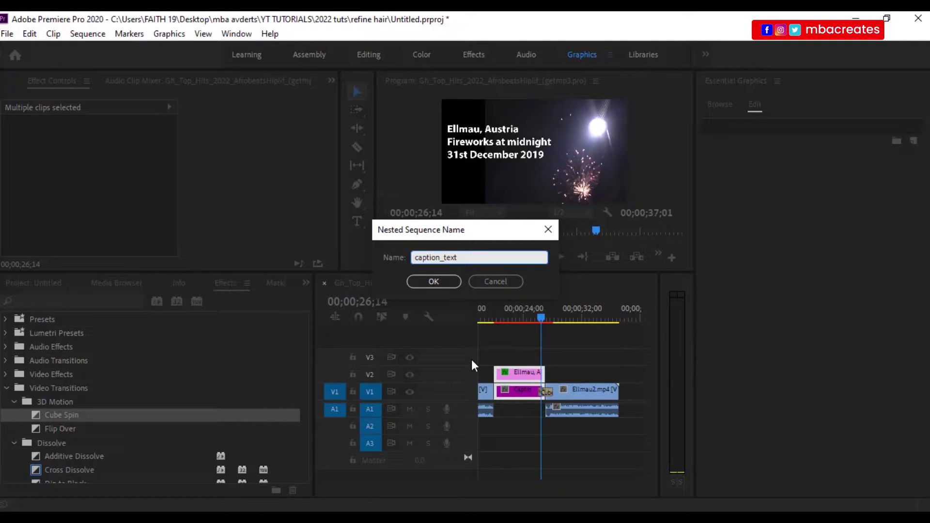
pyautogui.press('Return')
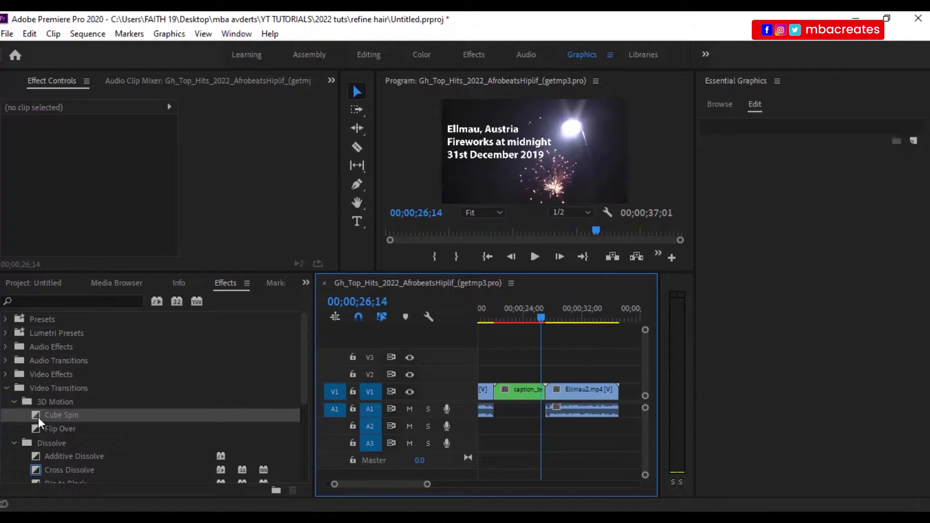
# Apply Cube Spin between caption_text and Ellmau2.mp4, accepting the insufficient-media warning
pyautogui.moveTo(36, 419); pyautogui.dragTo(546, 394)
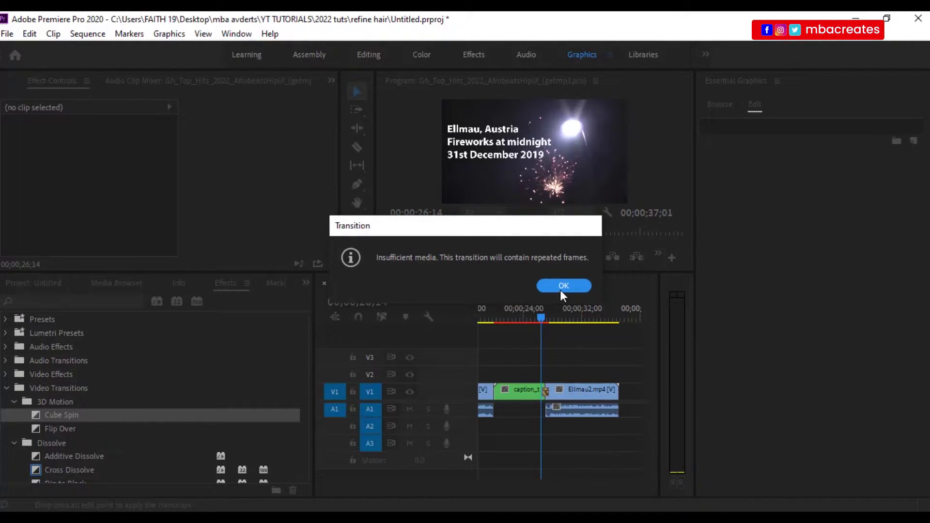
pyautogui.click(563, 286)
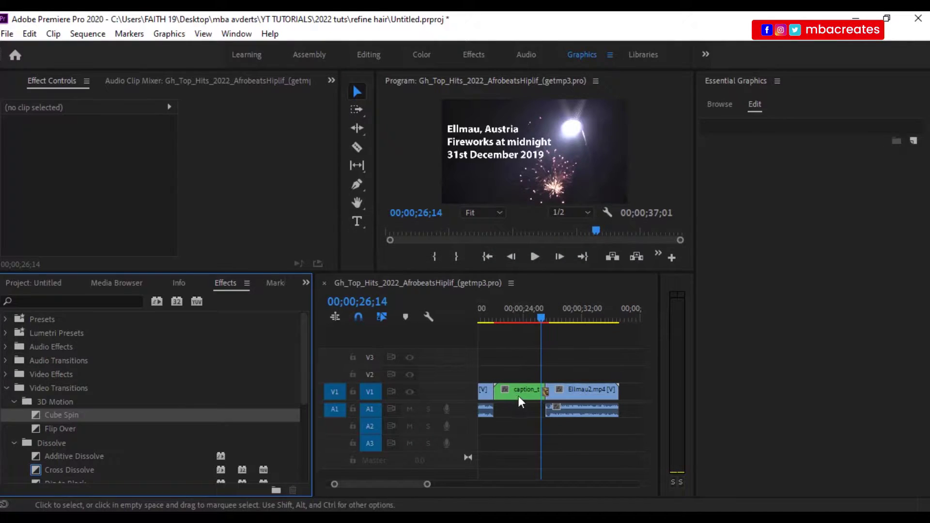
pyautogui.click(541, 322)
pyautogui.moveTo(542, 321)
pyautogui.mouseDown()
pyautogui.moveTo(525, 321)
pyautogui.moveTo(607, 321)
pyautogui.moveTo(546, 324)
pyautogui.mouseUp()
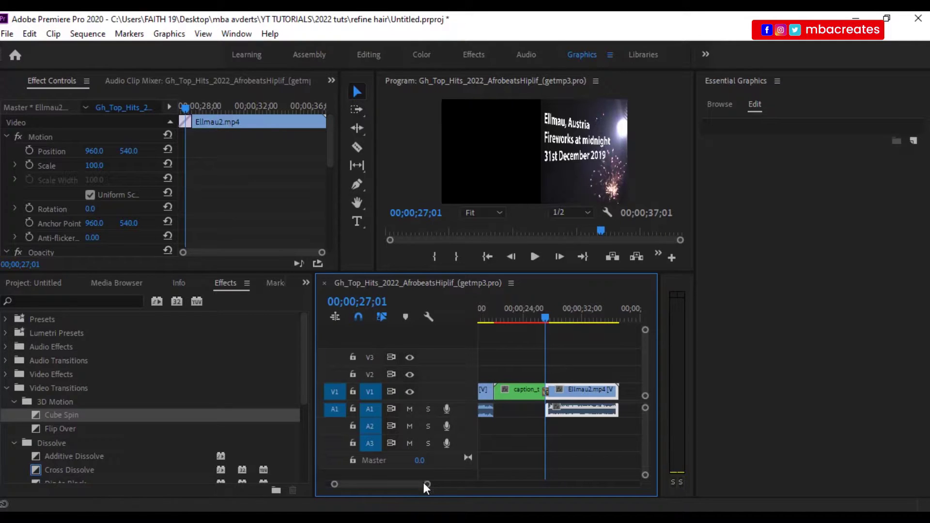
# Set the playhead timecode to 00;00;34;00, then zoom out and widen the Timeline panel
pyautogui.moveTo(423, 482); pyautogui.dragTo(372, 484)
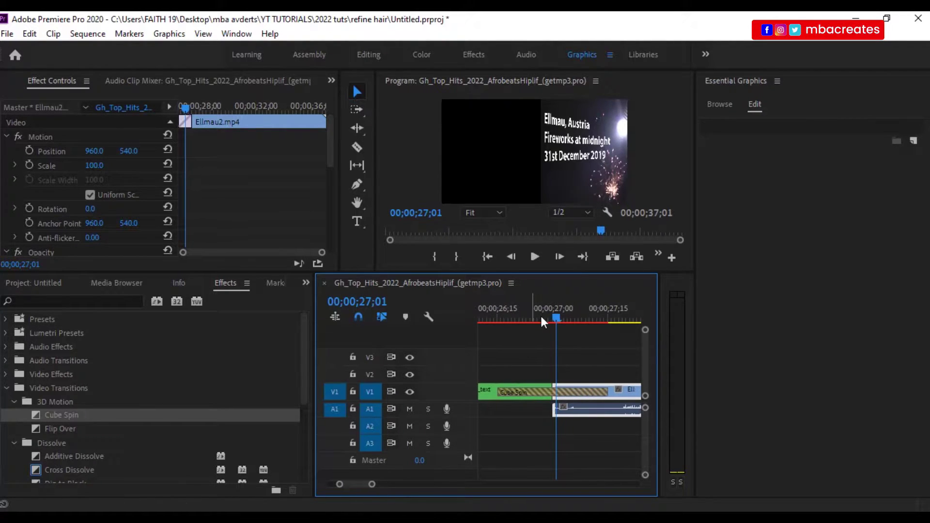
pyautogui.moveTo(559, 319); pyautogui.dragTo(554, 318)
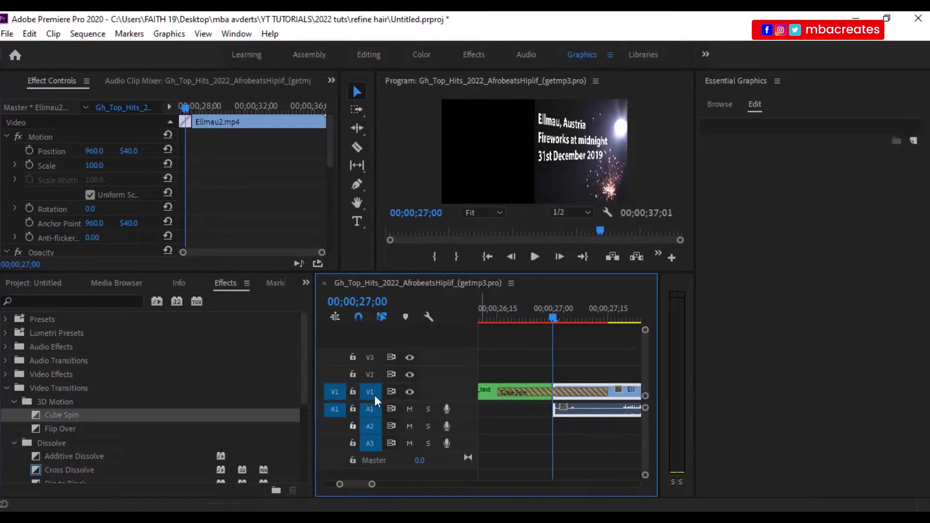
pyautogui.click(361, 301)
pyautogui.click(376, 300)
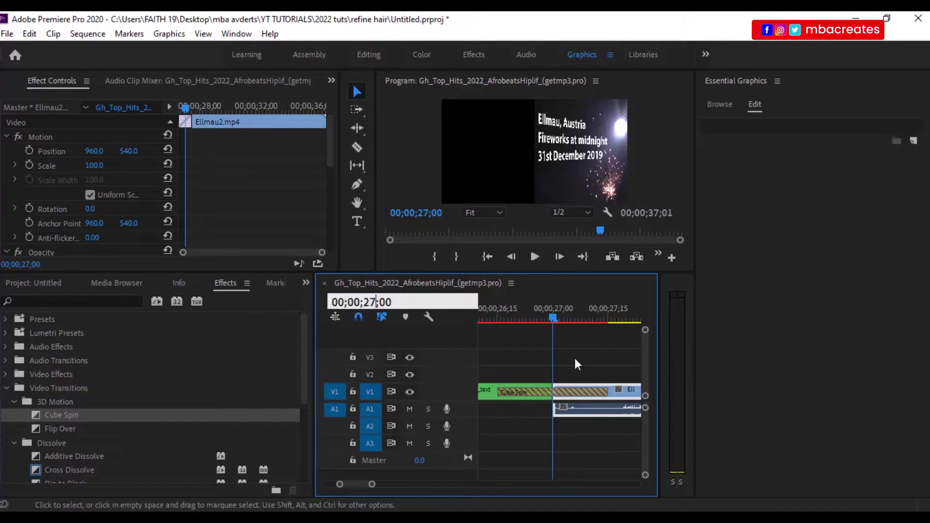
pyautogui.press('BackSpace')
pyautogui.press('BackSpace')
pyautogui.write('34')
pyautogui.press('Return')
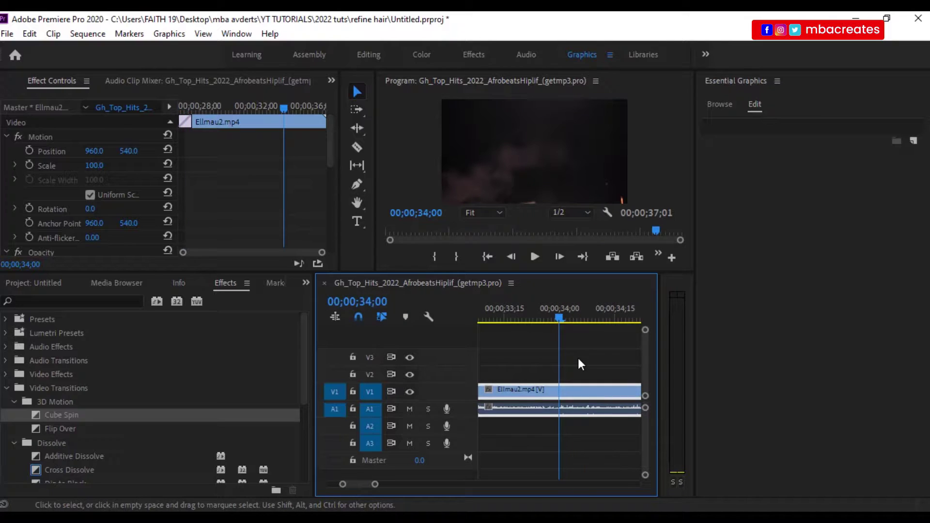
pyautogui.moveTo(376, 484); pyautogui.dragTo(406, 485)
pyautogui.moveTo(314, 353); pyautogui.dragTo(211, 354)
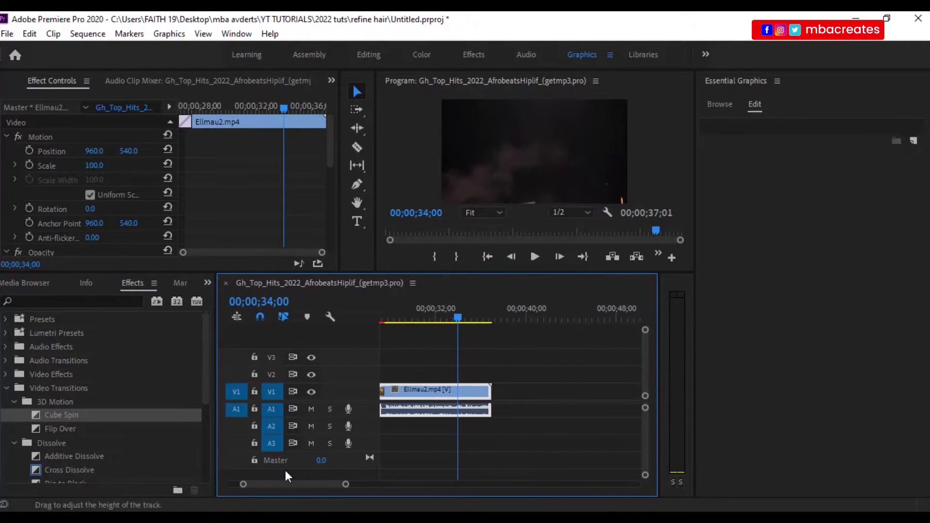
pyautogui.moveTo(273, 486)
pyautogui.mouseDown()
pyautogui.moveTo(242, 488)
pyautogui.moveTo(286, 487)
pyautogui.mouseUp()
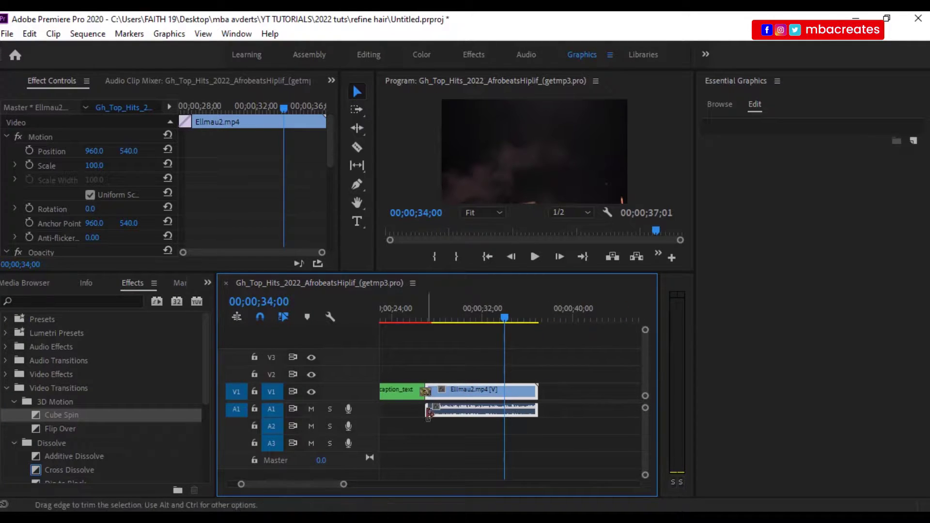
# Razor Ellmau2.mp4 at 00;00;34;00, delete the tail, and check the sequence's last frames
pyautogui.click(357, 147)
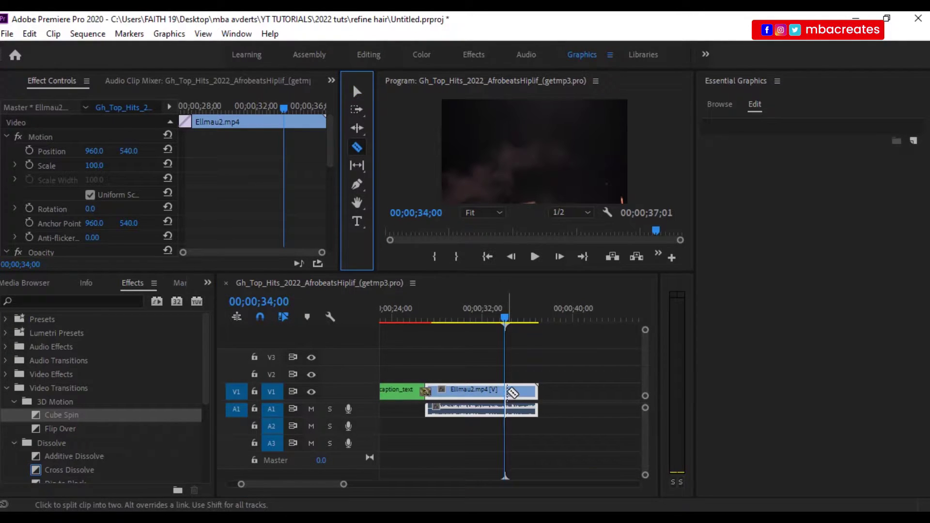
pyautogui.click(506, 398)
pyautogui.click(357, 93)
pyautogui.moveTo(547, 341); pyautogui.dragTo(521, 418)
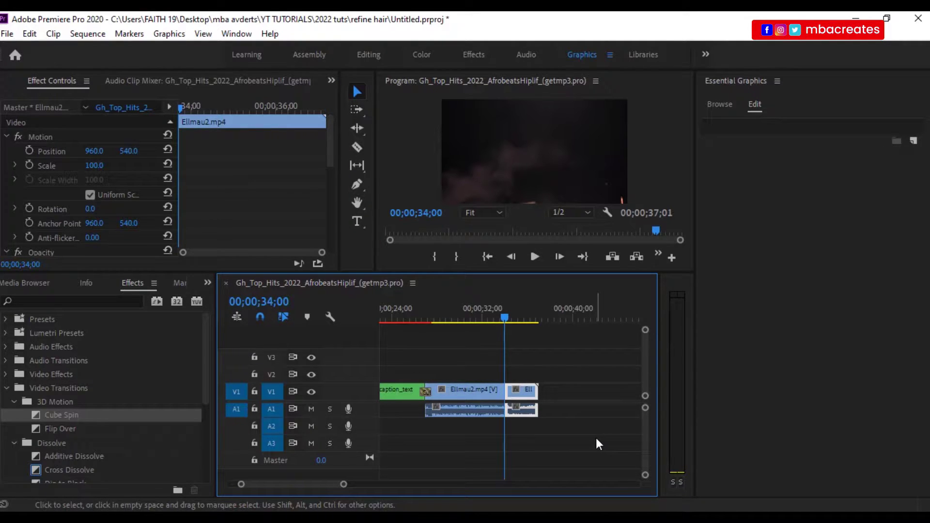
pyautogui.press('Delete')
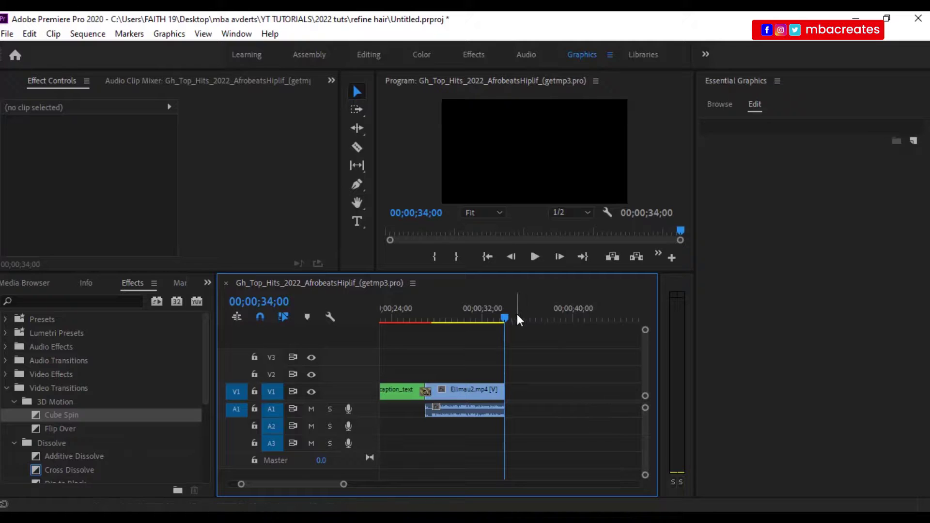
pyautogui.moveTo(505, 320); pyautogui.dragTo(505, 319)
pyautogui.moveTo(344, 485); pyautogui.dragTo(335, 492)
pyautogui.moveTo(507, 319); pyautogui.dragTo(504, 322)
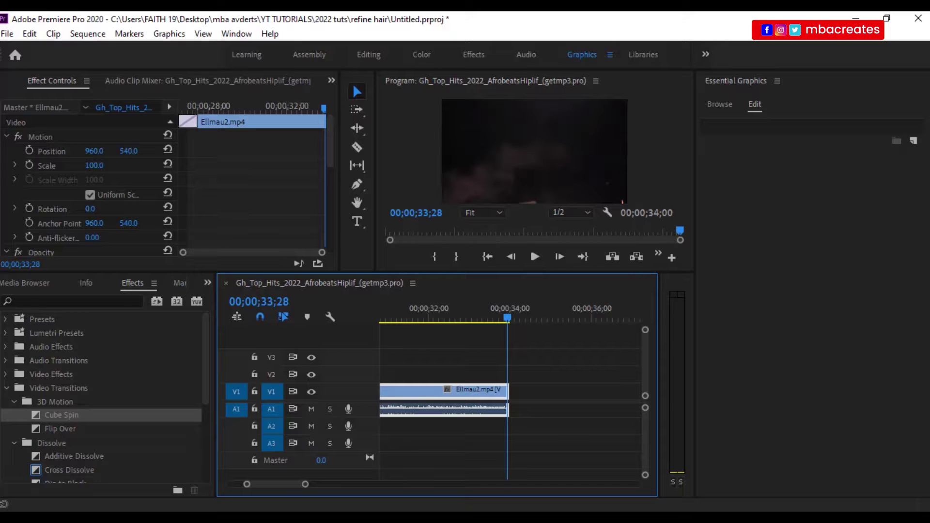
pyautogui.hotkey('alt', 'Tab')
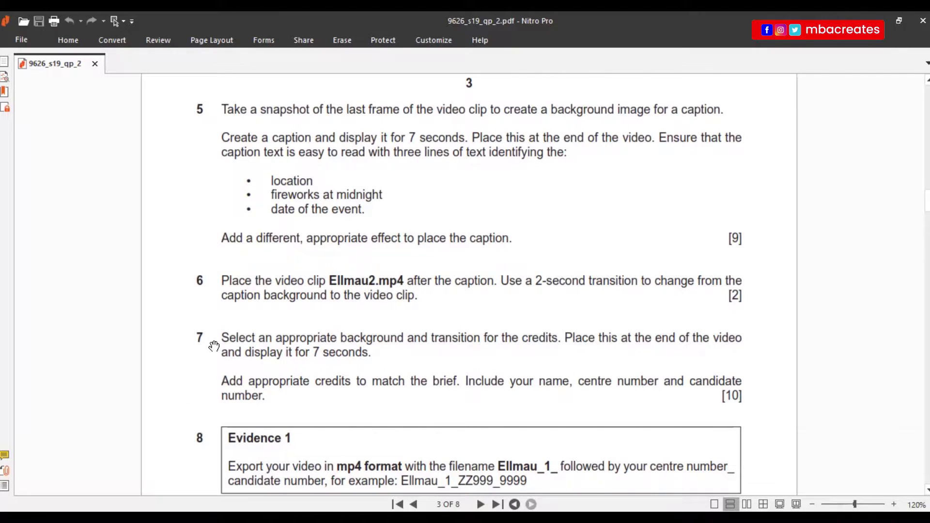
# Scroll through pages 2–3 of the exam PDF's trimming and export questions, then return to Premiere Pro
pyautogui.scroll(-3, 213, 341)
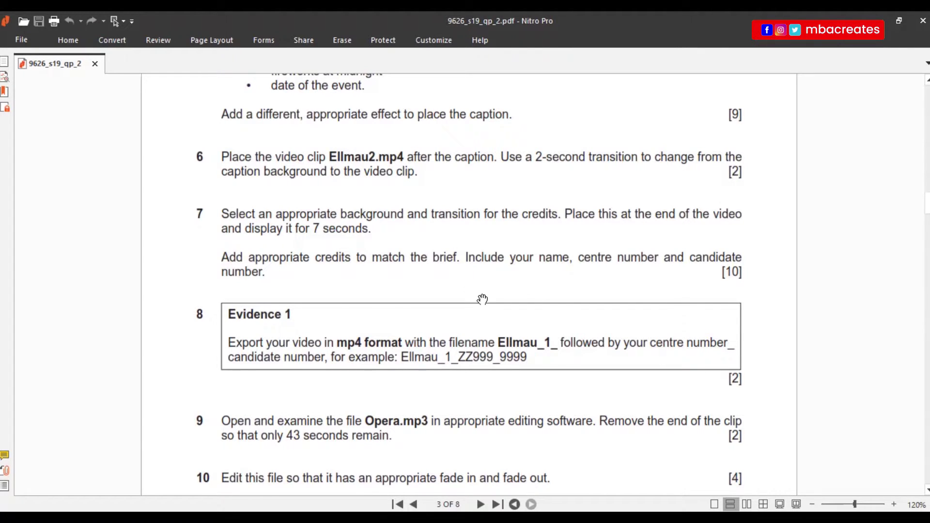
pyautogui.scroll(15, 467, 292)
pyautogui.scroll(10, 468, 295)
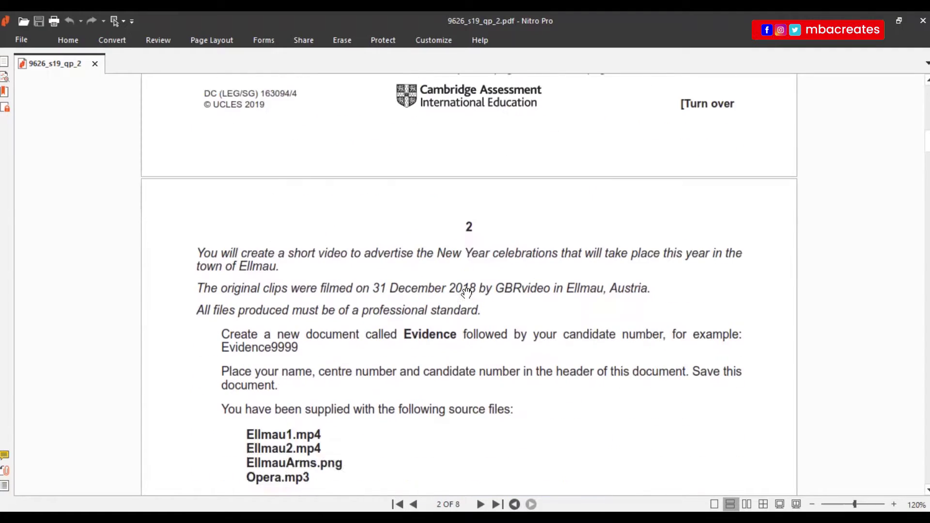
pyautogui.scroll(-1, 467, 292)
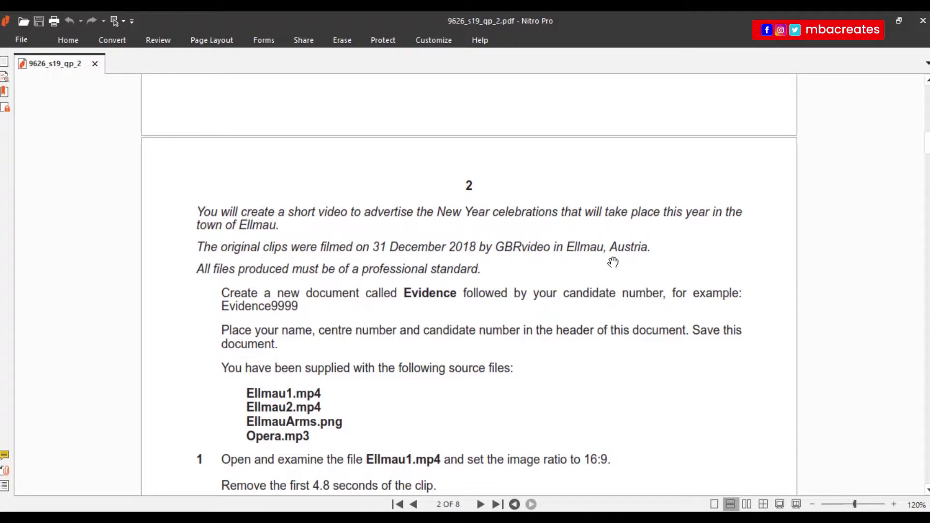
pyautogui.scroll(-1, 416, 293)
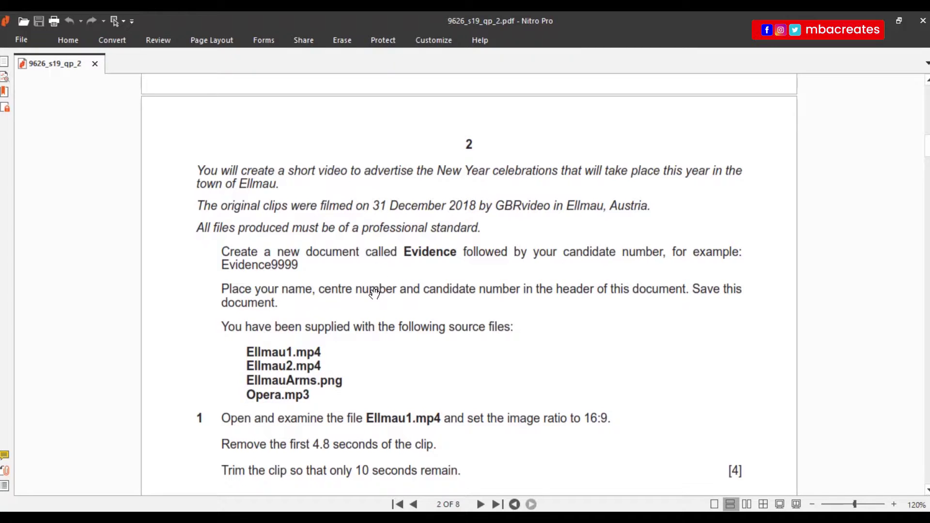
pyautogui.scroll(-10, 371, 289)
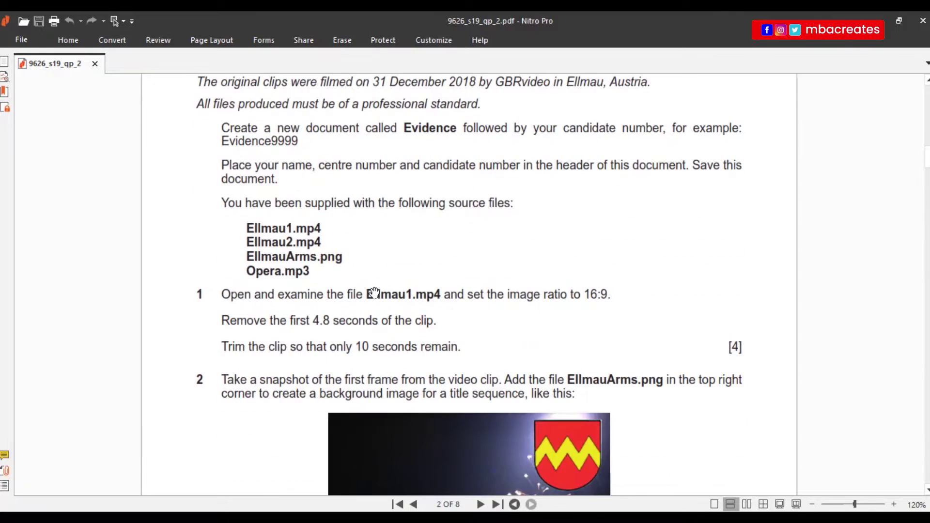
pyautogui.scroll(-10, 374, 292)
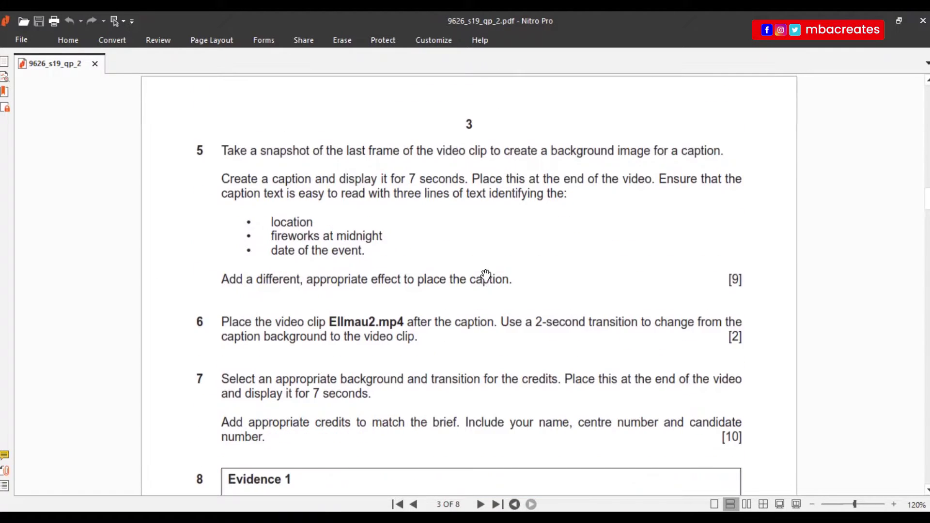
pyautogui.scroll(2, 485, 271)
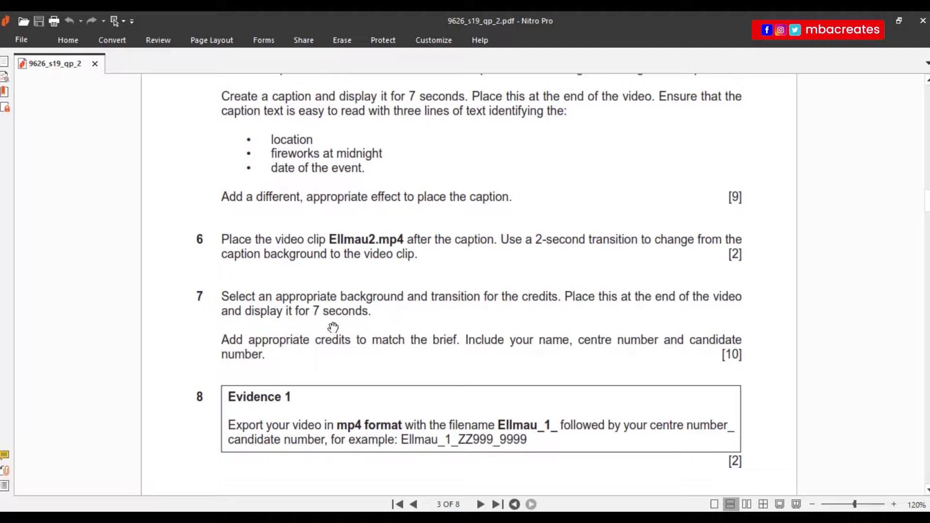
pyautogui.scroll(-1, 322, 309)
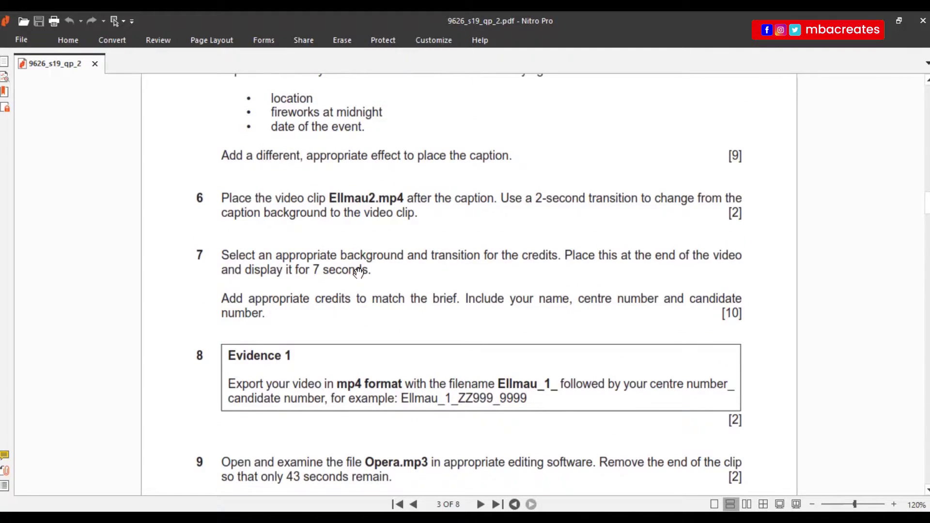
pyautogui.scroll(-3, 374, 304)
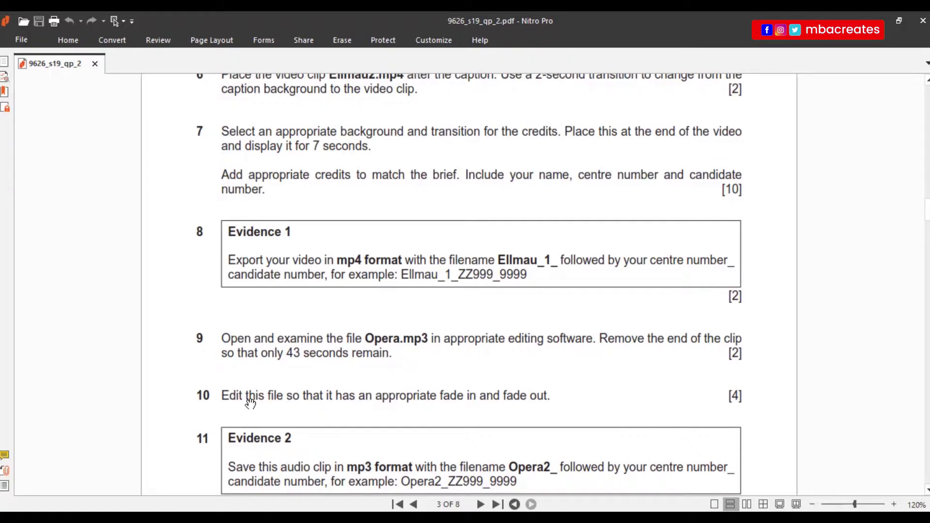
pyautogui.scroll(-1, 317, 376)
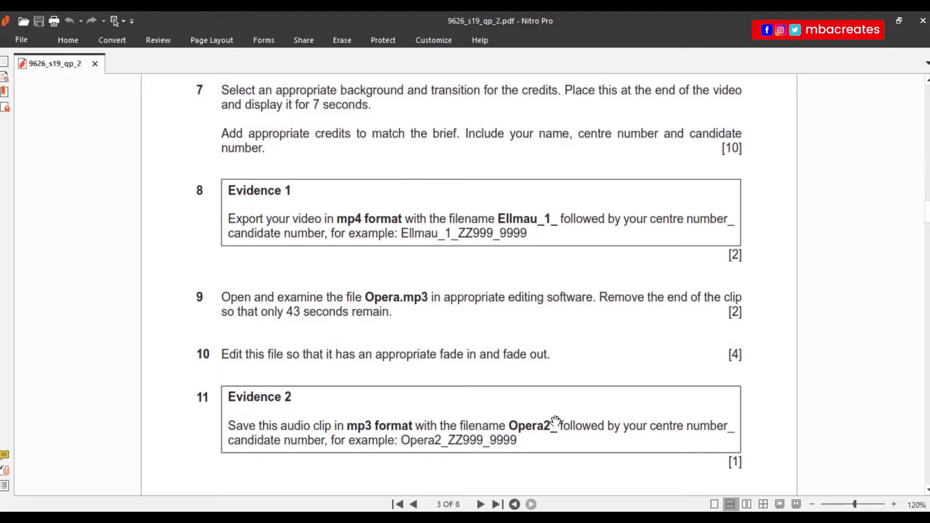
pyautogui.scroll(-1, 556, 420)
pyautogui.scroll(1, 556, 421)
pyautogui.hotkey('alt', 'Tab')
# Park the playhead on 00;00;33;28, Ellmau2.mp4's last frame, and widen the video preview
pyautogui.moveTo(513, 319)
pyautogui.mouseDown()
pyautogui.moveTo(498, 318)
pyautogui.moveTo(508, 320)
pyautogui.mouseUp()
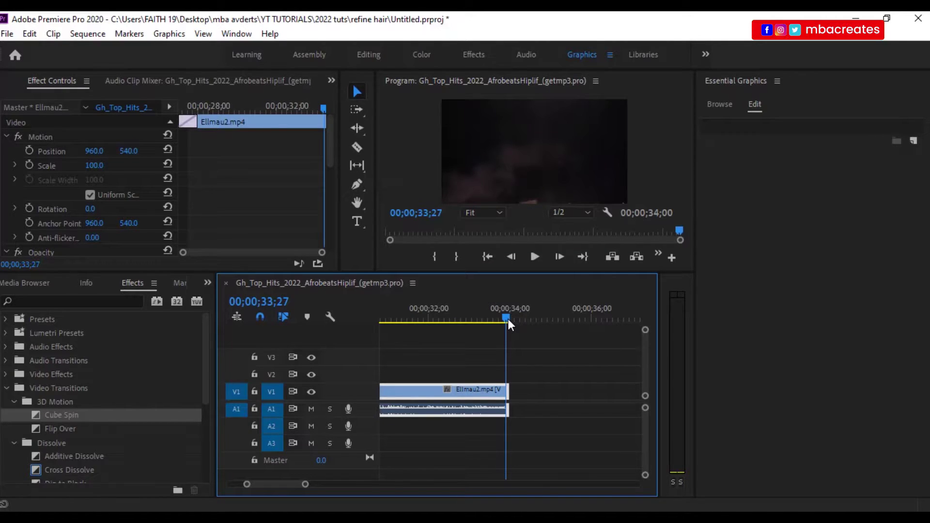
pyautogui.moveTo(507, 318); pyautogui.dragTo(507, 320)
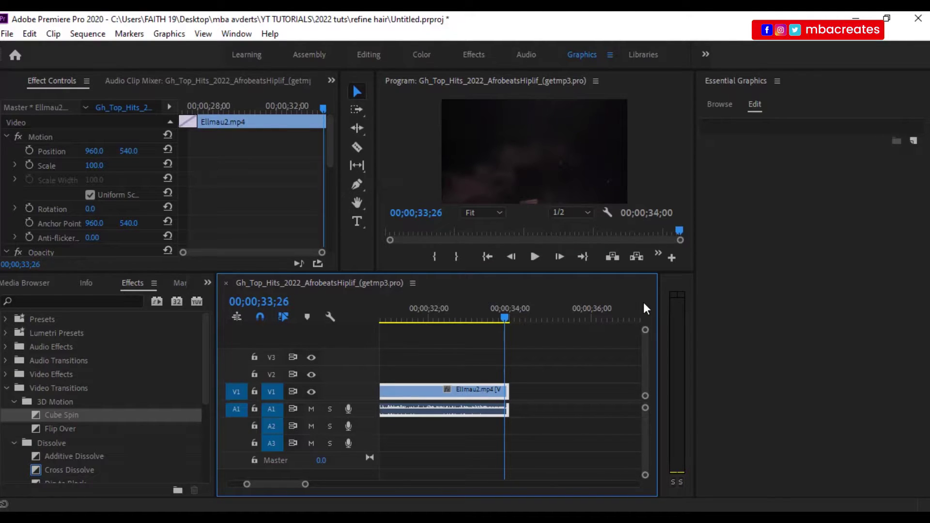
pyautogui.click(507, 321)
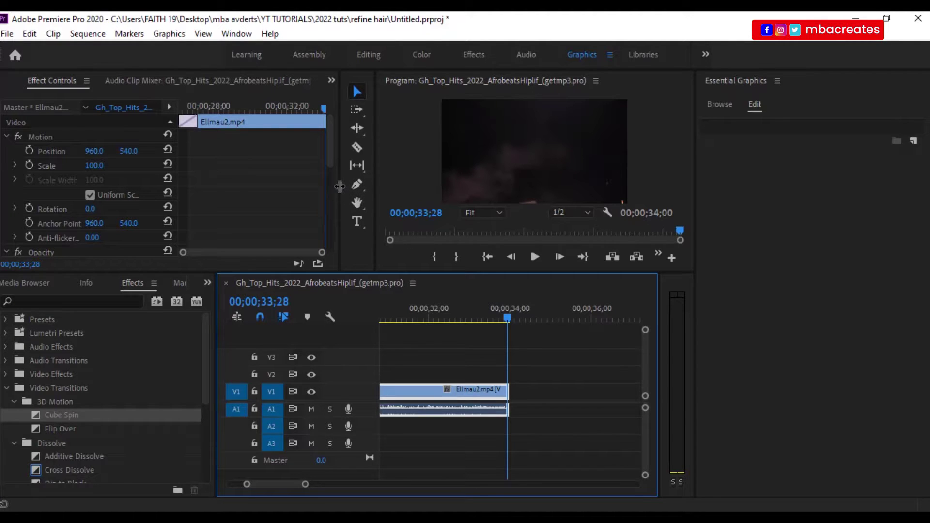
pyautogui.moveTo(336, 194); pyautogui.dragTo(239, 187)
pyautogui.moveTo(375, 180); pyautogui.dragTo(264, 188)
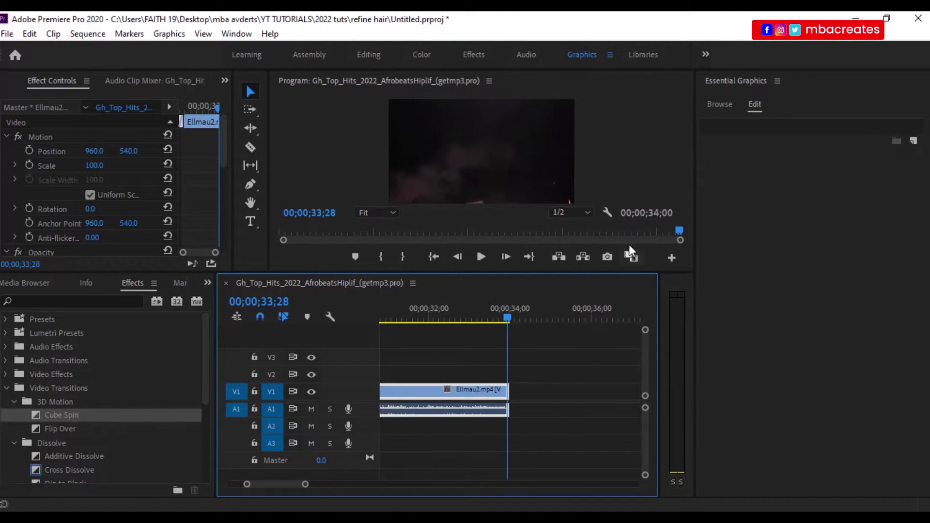
# Export the current frame as a still named Credit, then show the Project media list
pyautogui.click(607, 258)
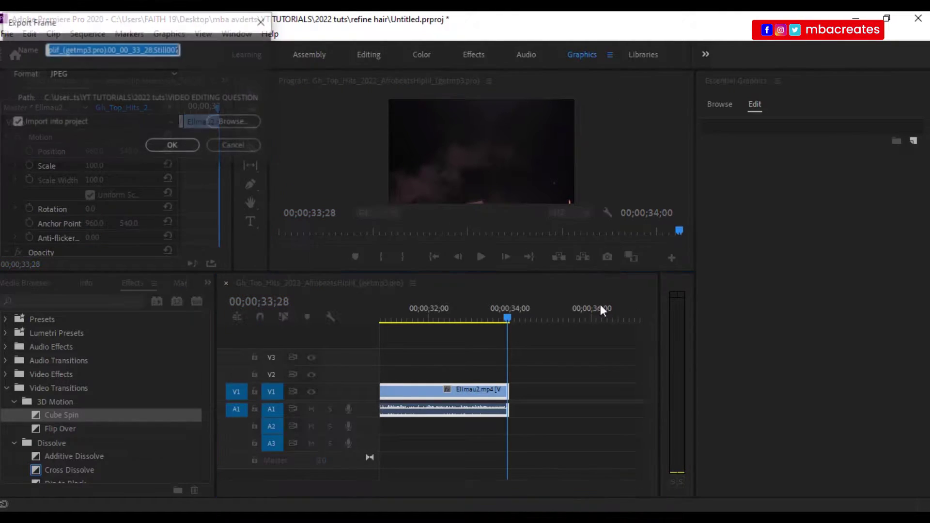
pyautogui.moveTo(136, 30); pyautogui.dragTo(533, 216)
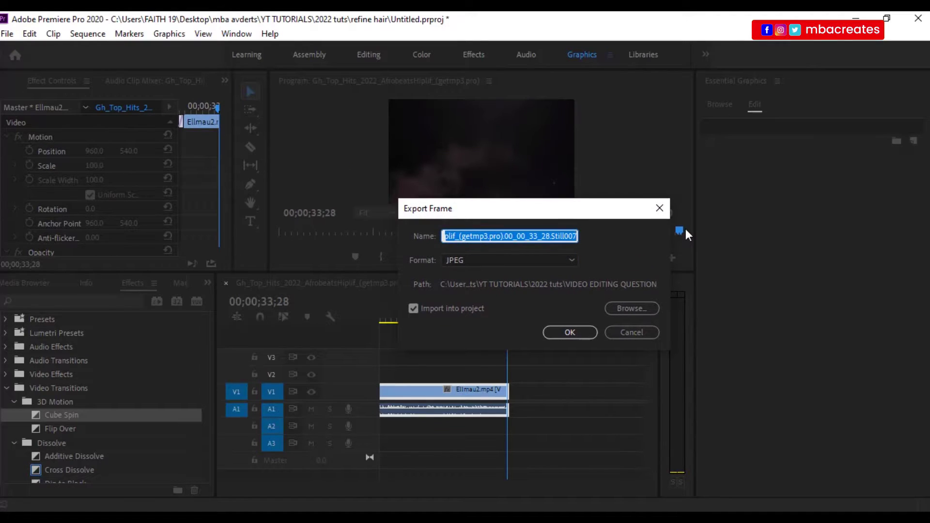
pyautogui.write('Credit')
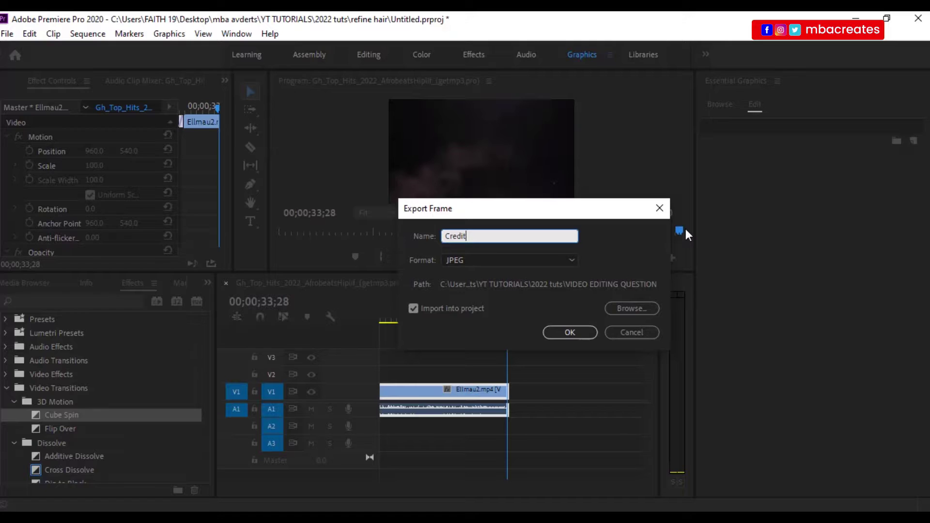
pyautogui.press('Return')
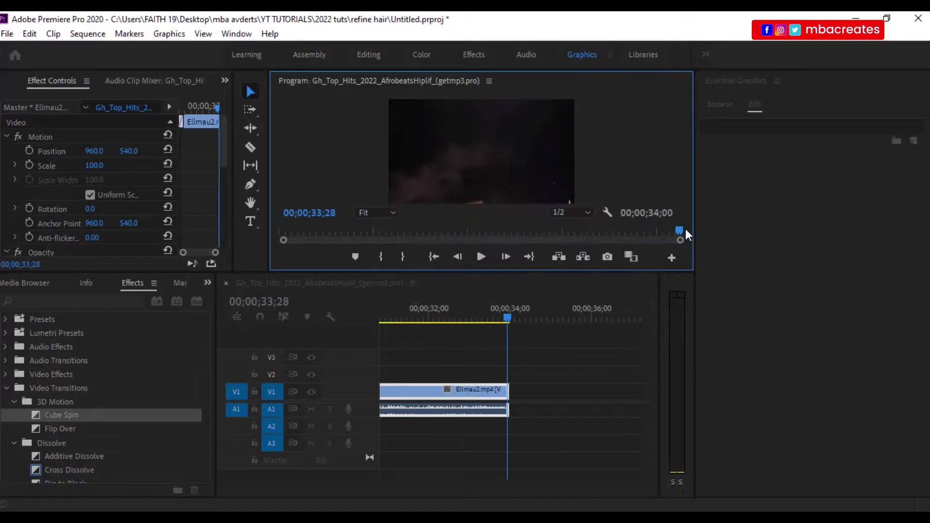
pyautogui.click(209, 283)
pyautogui.click(218, 299)
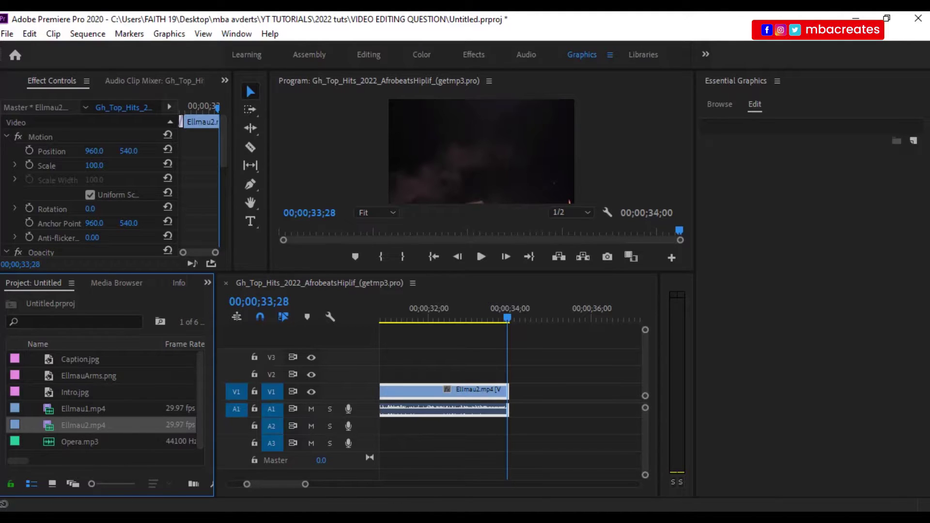
# Drag Credit.jpg from the VIDEO EDITING QUESTION folder into Premiere's Project panel
pyautogui.click(365, 488)
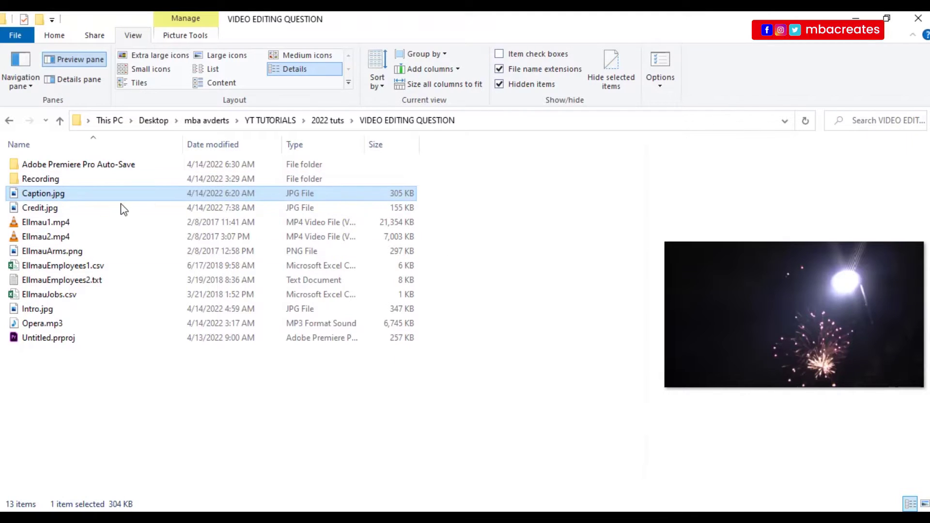
pyautogui.click(16, 208)
pyautogui.moveTo(16, 207); pyautogui.dragTo(157, 428)
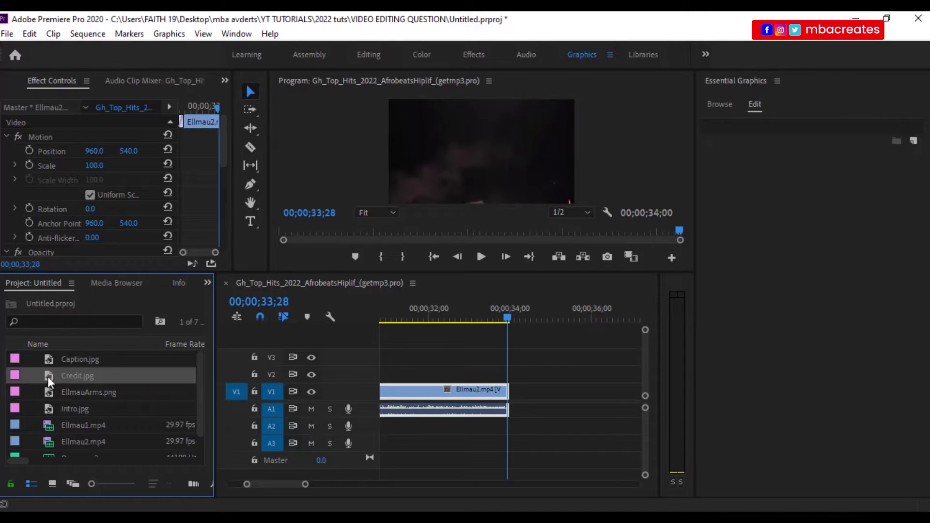
# Place Credit.jpg on V1 directly after Ellmau2.mp4, starting at 00;00;34;00
pyautogui.moveTo(47, 376)
pyautogui.mouseDown()
pyautogui.moveTo(537, 453)
pyautogui.moveTo(536, 405)
pyautogui.moveTo(513, 402)
pyautogui.mouseUp()
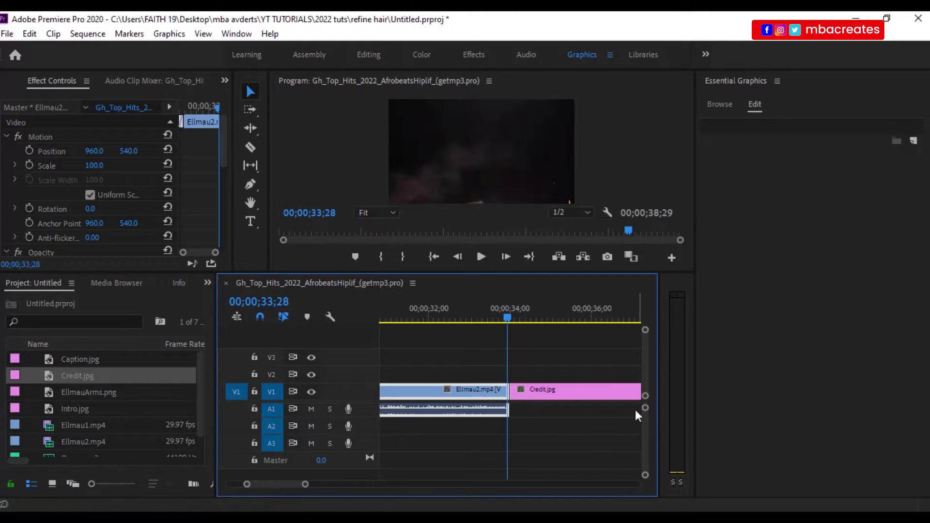
pyautogui.click(510, 322)
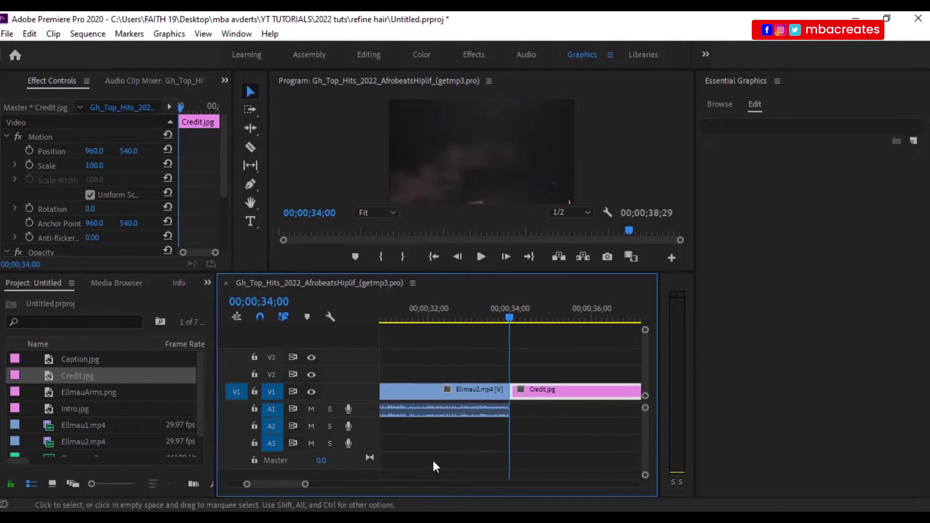
pyautogui.moveTo(293, 483); pyautogui.dragTo(295, 484)
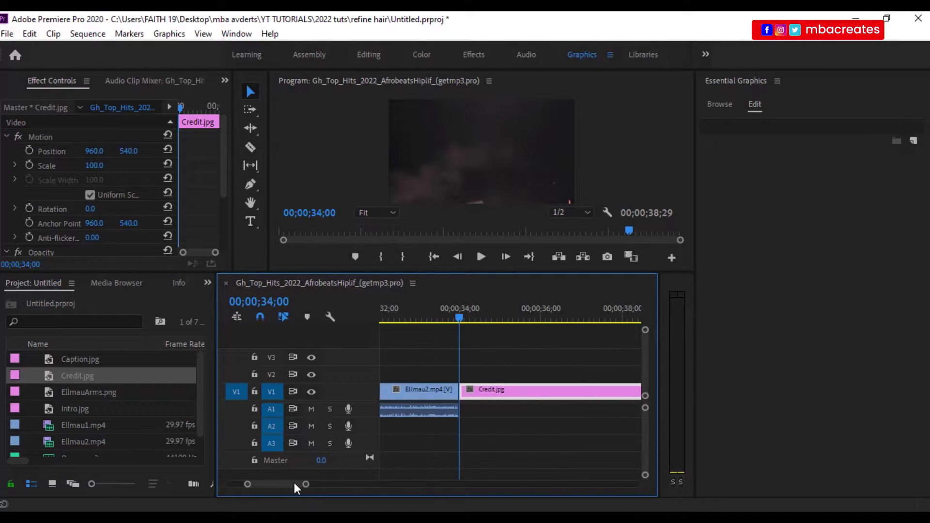
# Stretch Credit.jpg to end at 00;00;41;00, giving it a 7-second duration
pyautogui.click(276, 302)
pyautogui.click(276, 302)
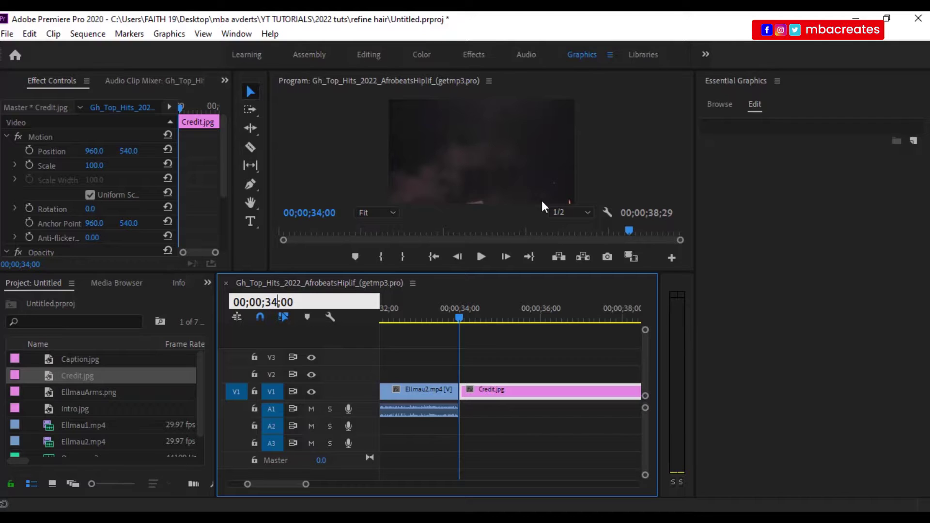
pyautogui.press('BackSpace')
pyautogui.press('BackSpace')
pyautogui.write('41')
pyautogui.press('Return')
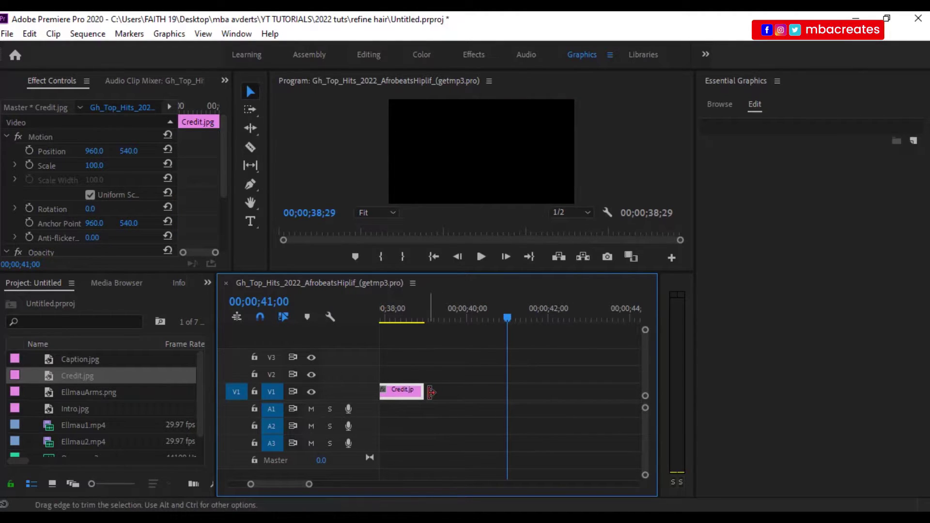
pyautogui.moveTo(420, 393); pyautogui.dragTo(506, 393)
pyautogui.moveTo(285, 486); pyautogui.dragTo(283, 484)
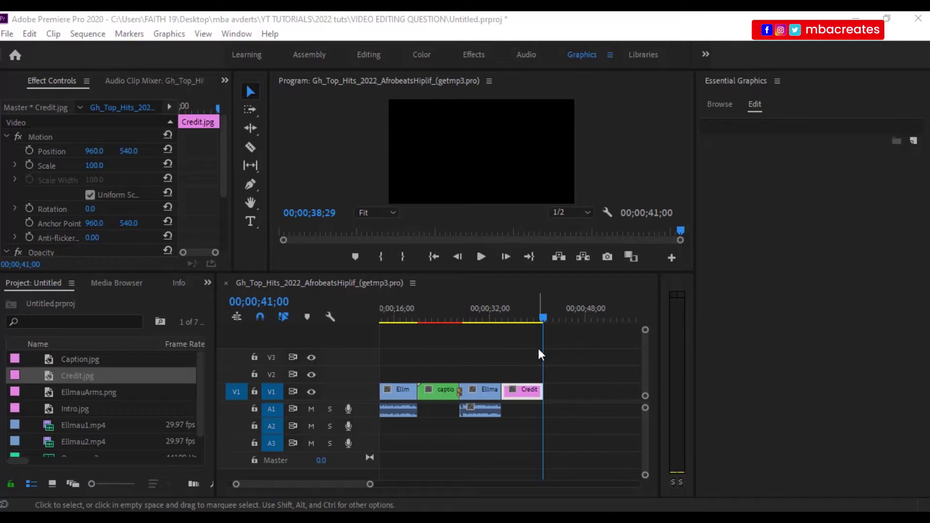
pyautogui.moveTo(544, 318); pyautogui.dragTo(515, 316)
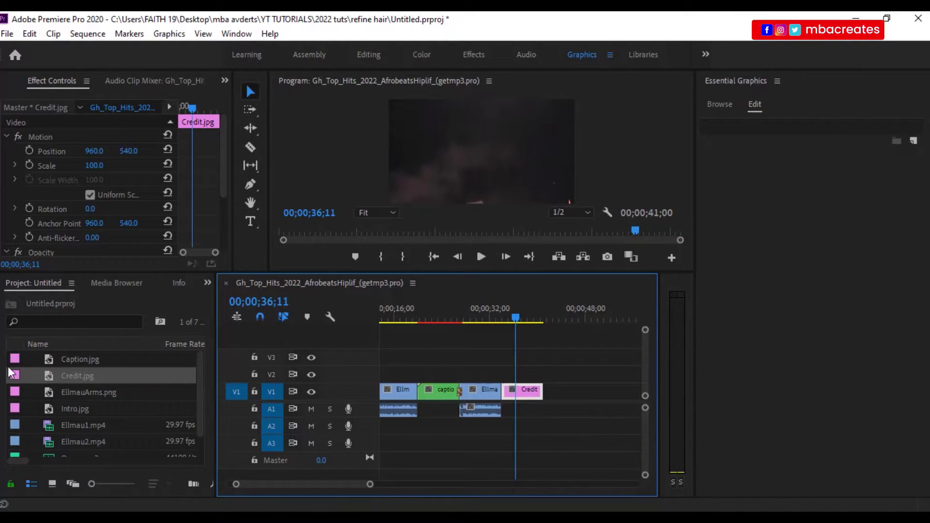
# Start a title over the Credit frame with a 'Filmed by:' line naming the filmer
pyautogui.click(250, 222)
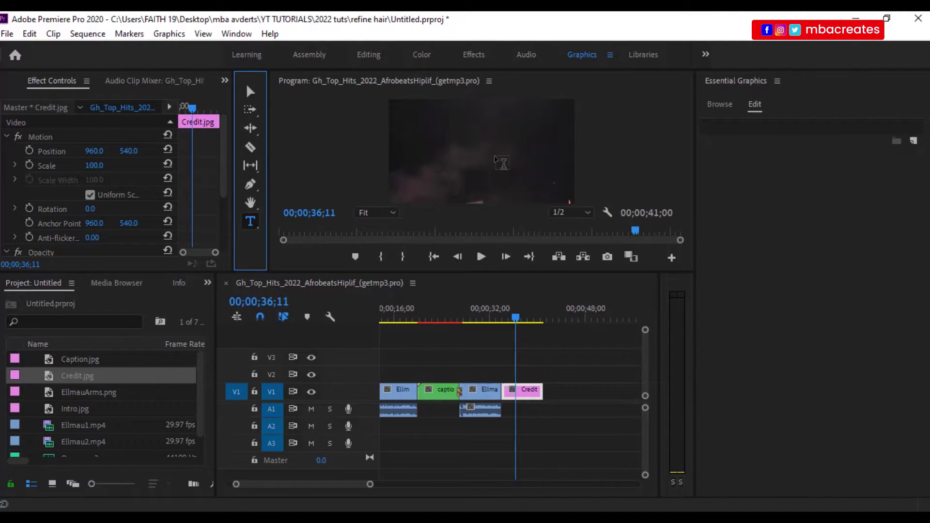
pyautogui.click(432, 135)
pyautogui.click(426, 128)
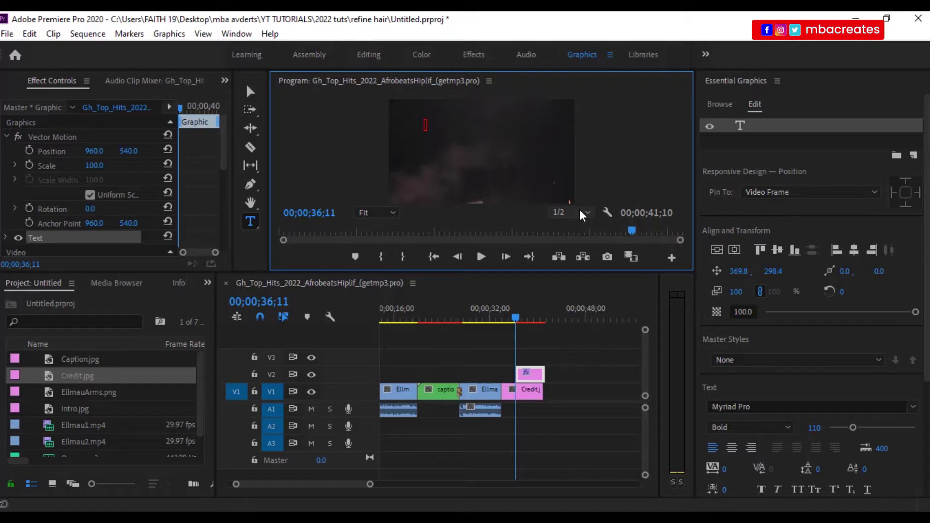
pyautogui.write('f')
pyautogui.press('BackSpace')
pyautogui.write('Filmed by: GB')
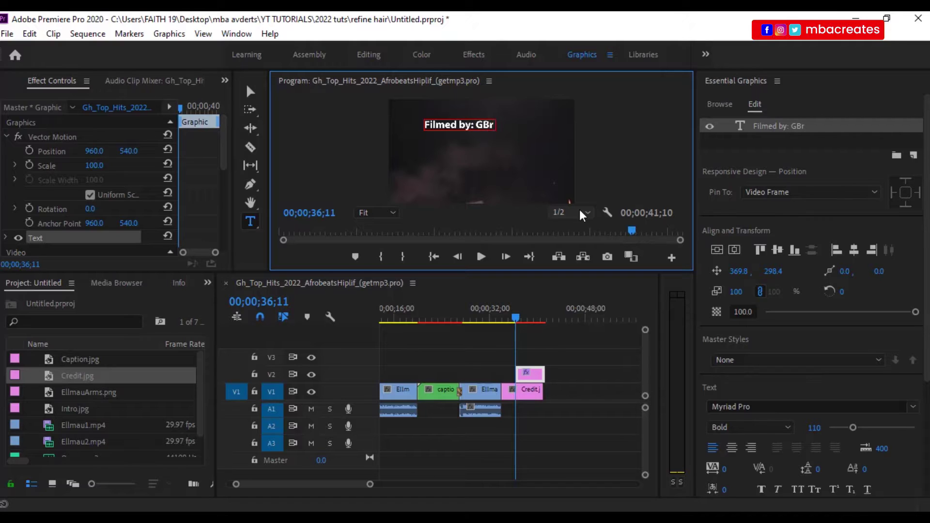
pyautogui.write('Rvideo')
pyautogui.press('Return')
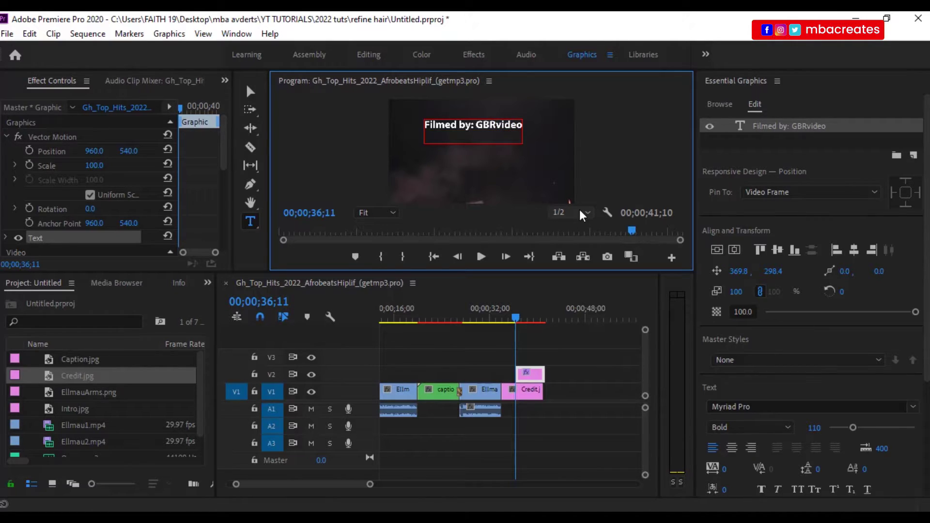
# Add the lines 'Location: Ellmau' and 'Country: Austria' to the title
pyautogui.write('Location:')
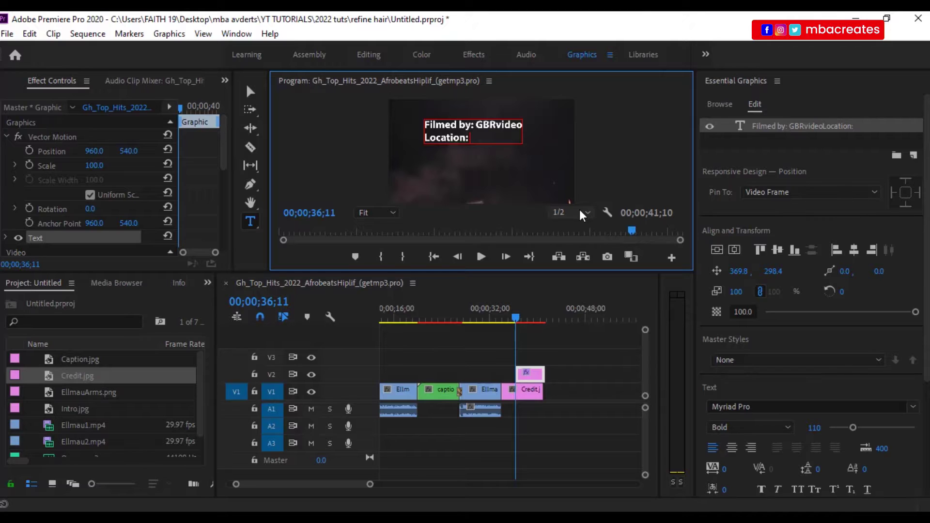
pyautogui.write(' Ellmau')
pyautogui.press('Return')
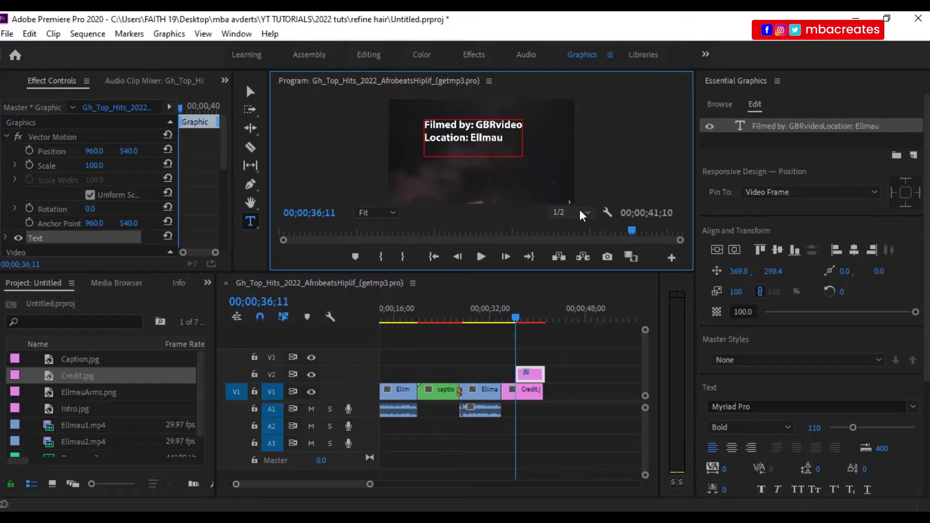
pyautogui.write('Country: Austria')
pyautogui.press('Return')
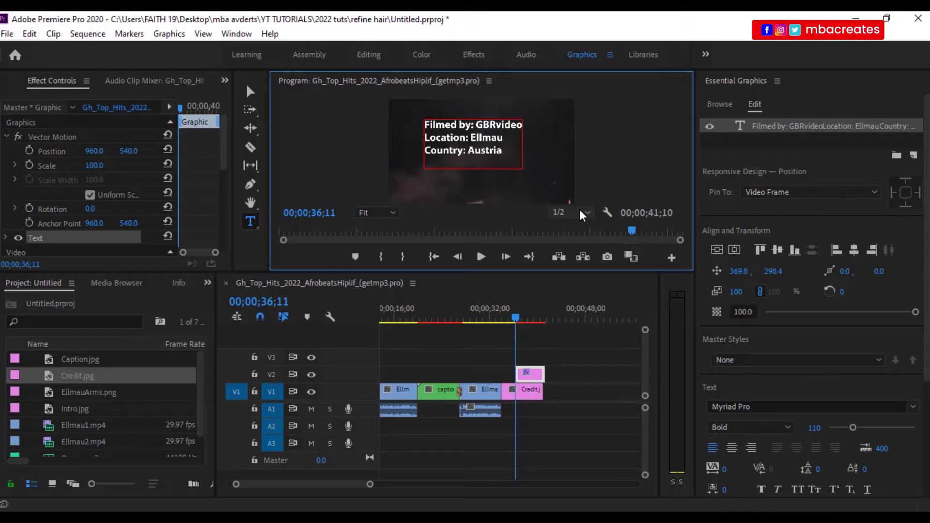
# Add 'Date filmed: 31/12/2018' and the candidate ID line to the title
pyautogui.write('Date filem')
pyautogui.write('d')
pyautogui.press('BackSpace')
pyautogui.press('BackSpace')
pyautogui.write('med: 31/')
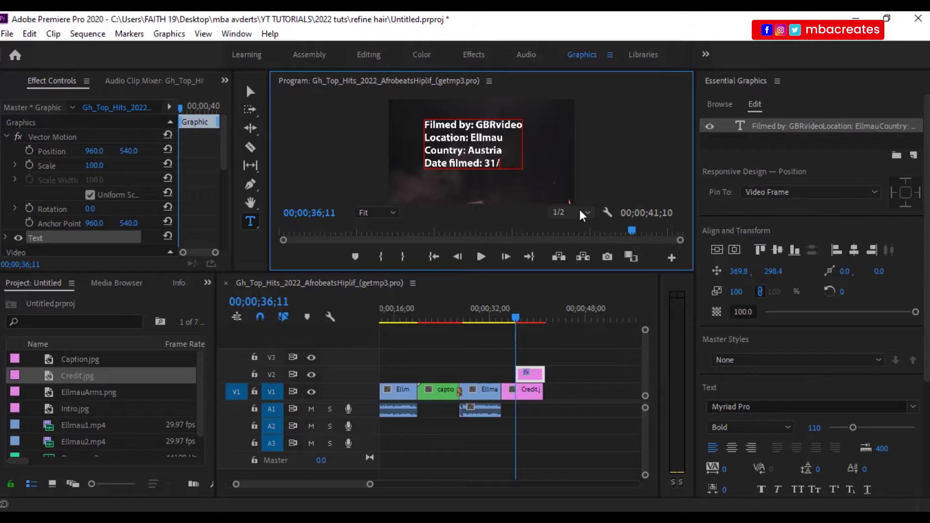
pyautogui.write('12/2019')
pyautogui.press('BackSpace')
pyautogui.write('8')
pyautogui.press('Return')
pyautogui.write('GH00')
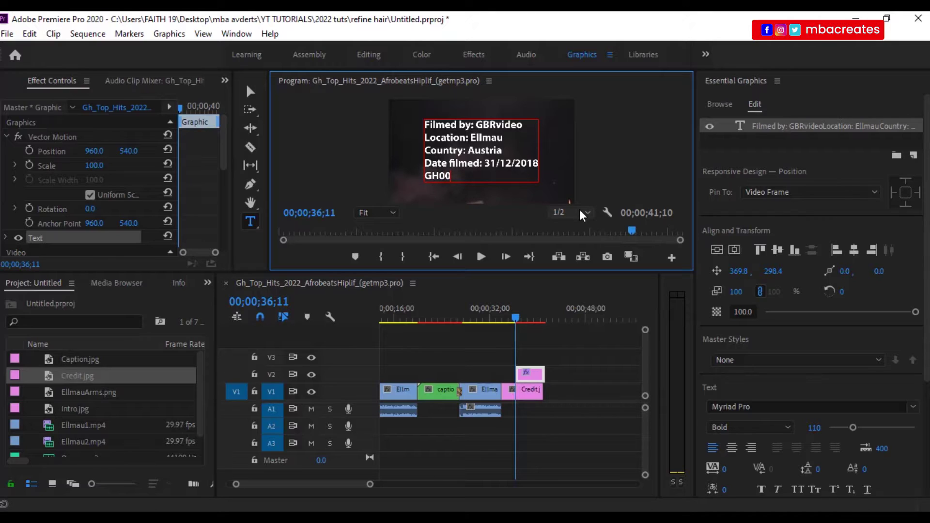
pyautogui.write('_0011_')
pyautogui.write('0000')
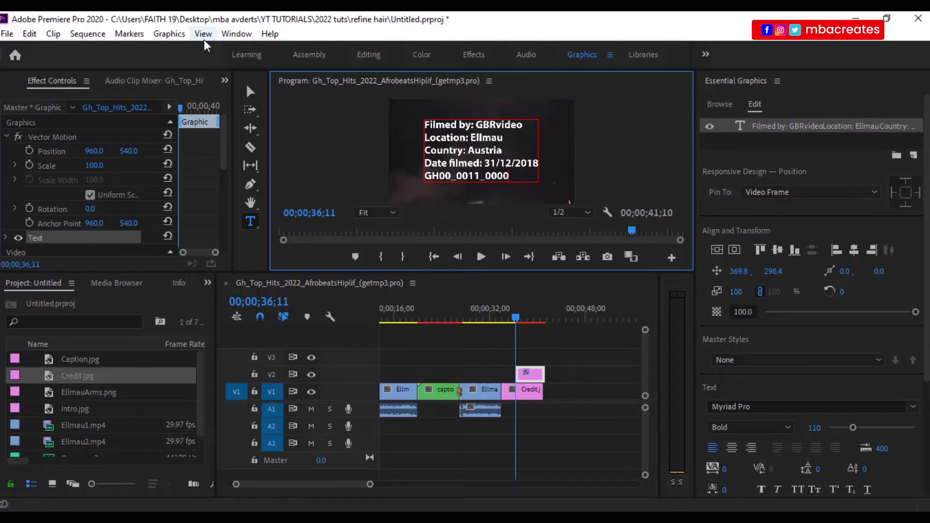
# Centre-align the credit lines and drag the text block to the frame centre (974.8, 298.4)
pyautogui.click(250, 91)
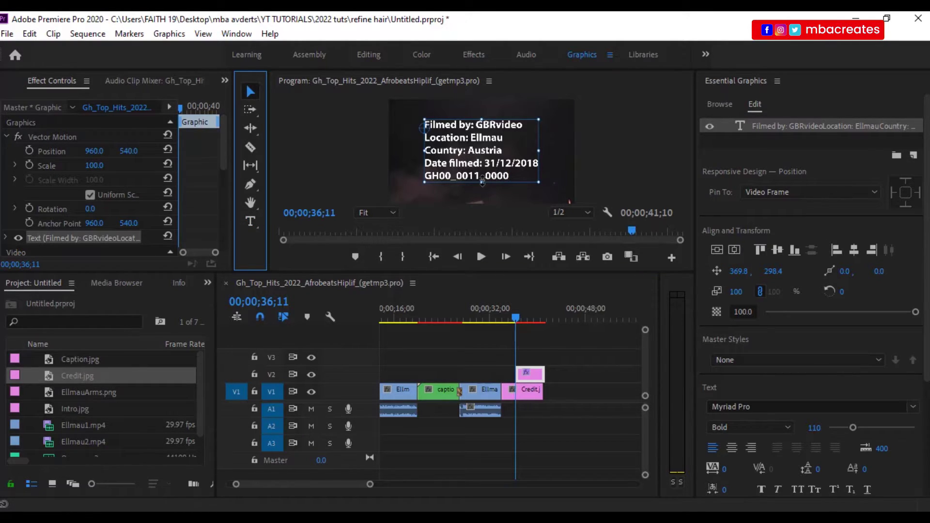
pyautogui.click(731, 450)
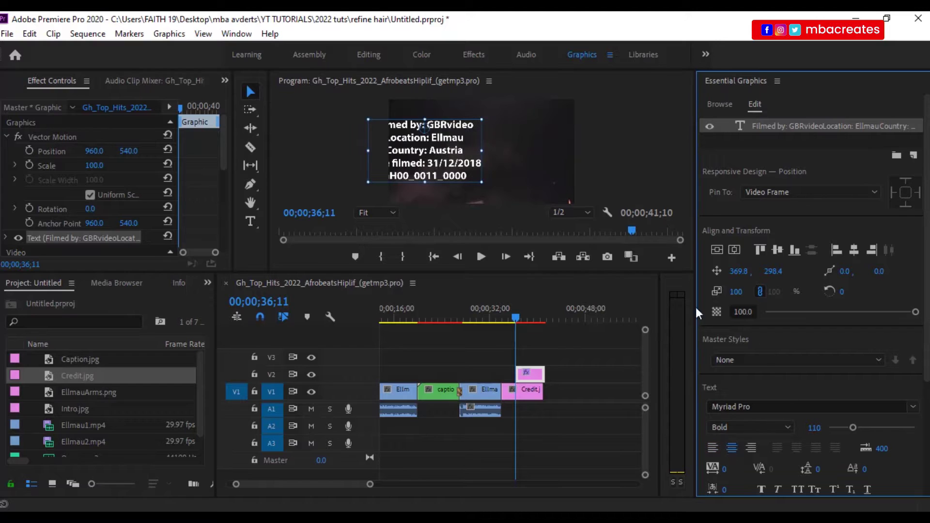
pyautogui.click(425, 163)
pyautogui.moveTo(425, 162); pyautogui.dragTo(482, 163)
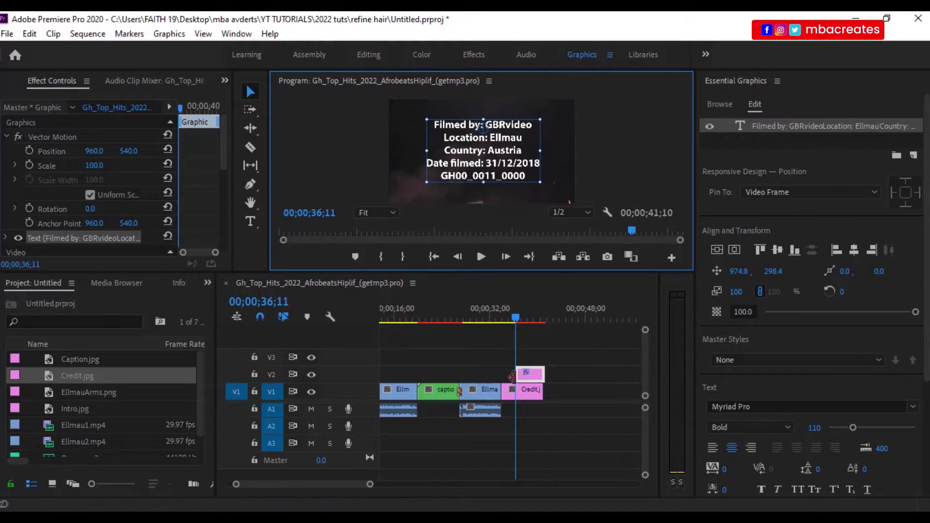
pyautogui.moveTo(516, 318); pyautogui.dragTo(505, 321)
pyautogui.moveTo(369, 484); pyautogui.dragTo(341, 484)
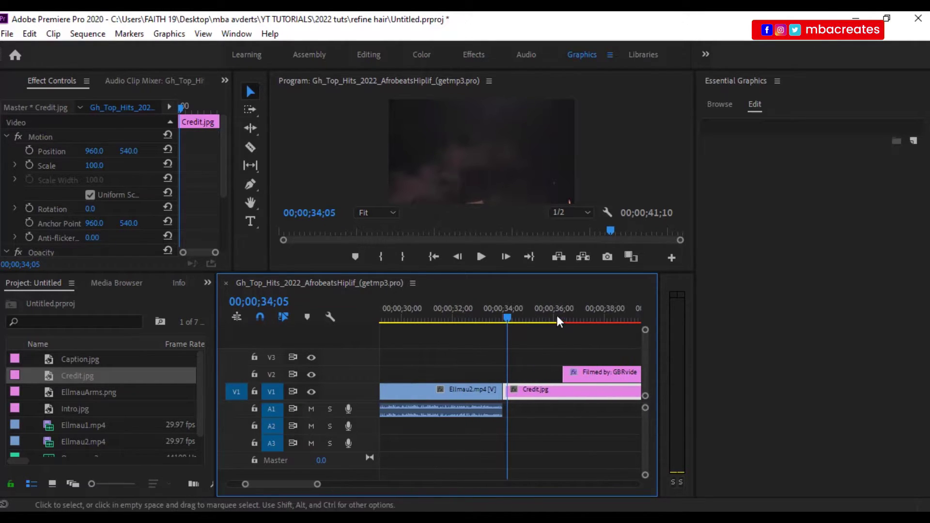
# Stretch the V2 credit graphic to end with Credit.jpg at 00;00;41;00, then scrub to check
pyautogui.moveTo(505, 318); pyautogui.dragTo(503, 319)
pyautogui.moveTo(625, 384); pyautogui.dragTo(557, 382)
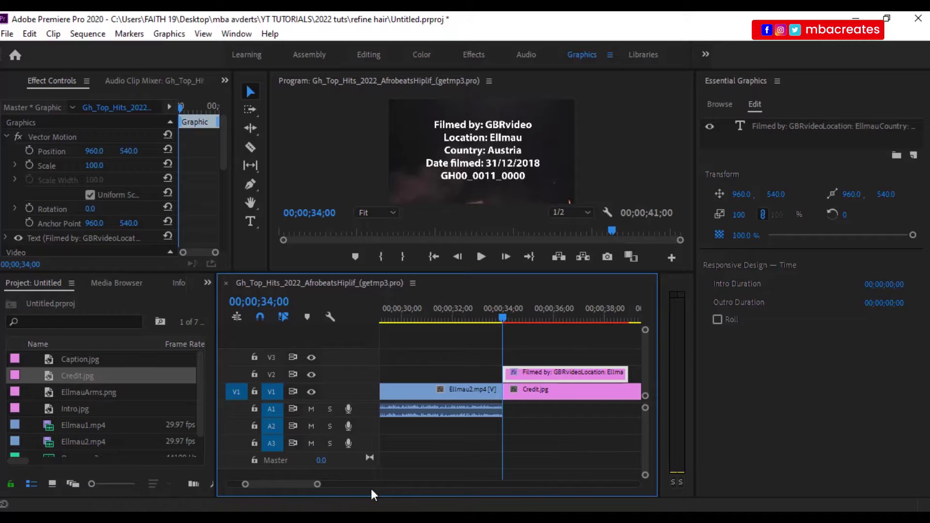
pyautogui.moveTo(317, 484)
pyautogui.mouseDown()
pyautogui.moveTo(330, 484)
pyautogui.moveTo(320, 485)
pyautogui.mouseUp()
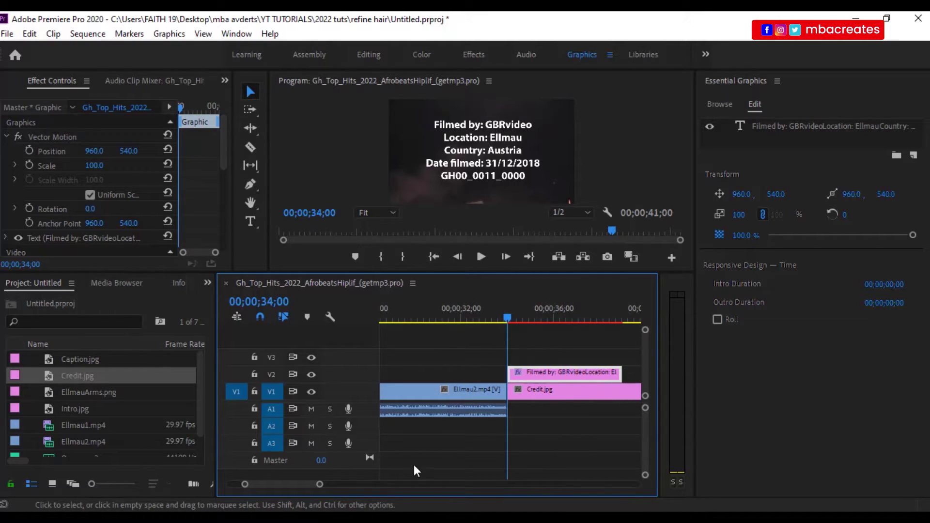
pyautogui.moveTo(309, 486); pyautogui.dragTo(311, 487)
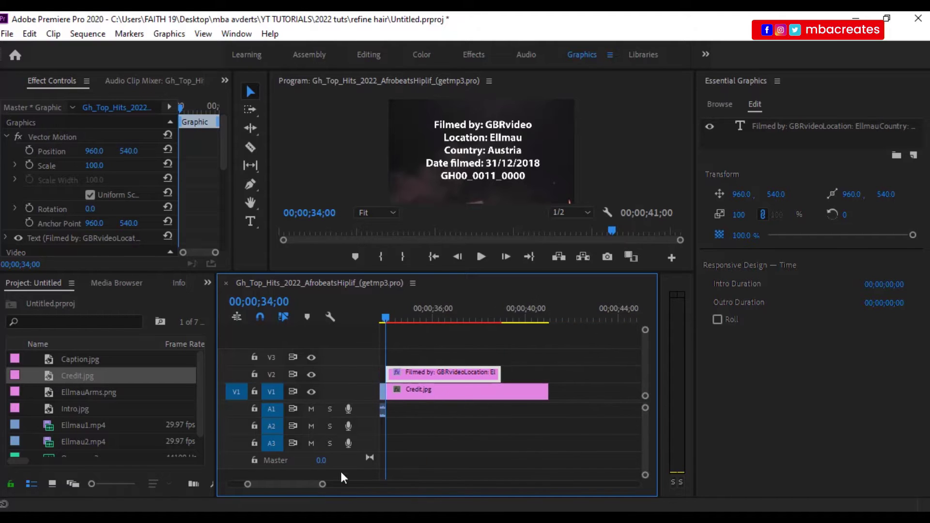
pyautogui.moveTo(500, 372); pyautogui.dragTo(540, 374)
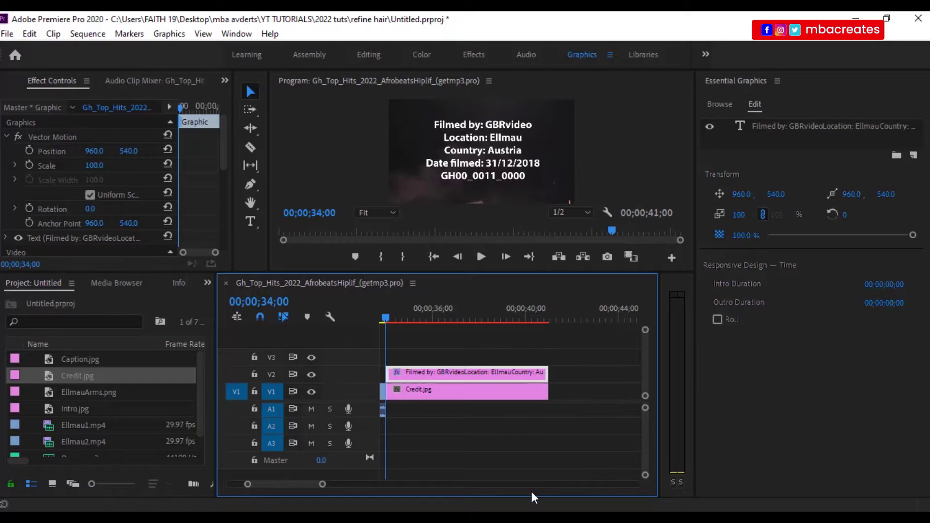
pyautogui.moveTo(388, 319); pyautogui.dragTo(385, 338)
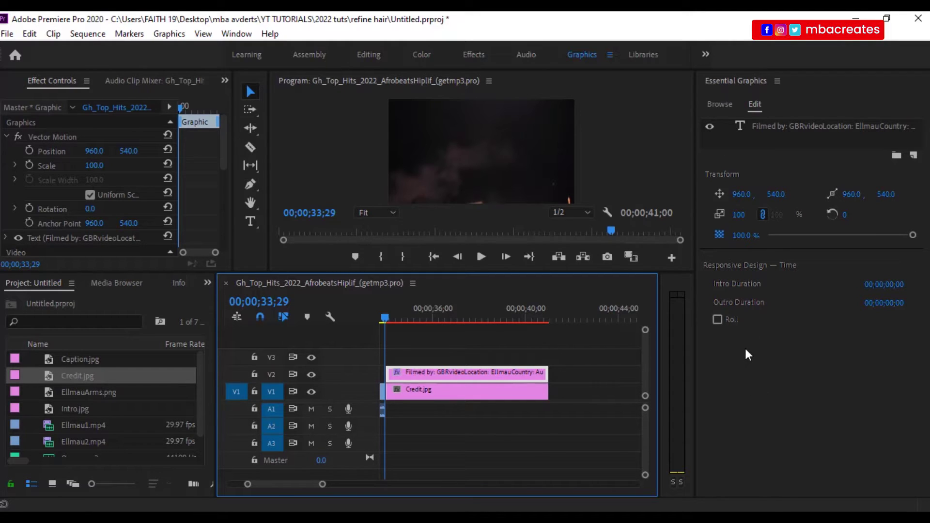
# Set the credit title to Roll and play back the credits scrolling over Credit.jpg
pyautogui.click(718, 320)
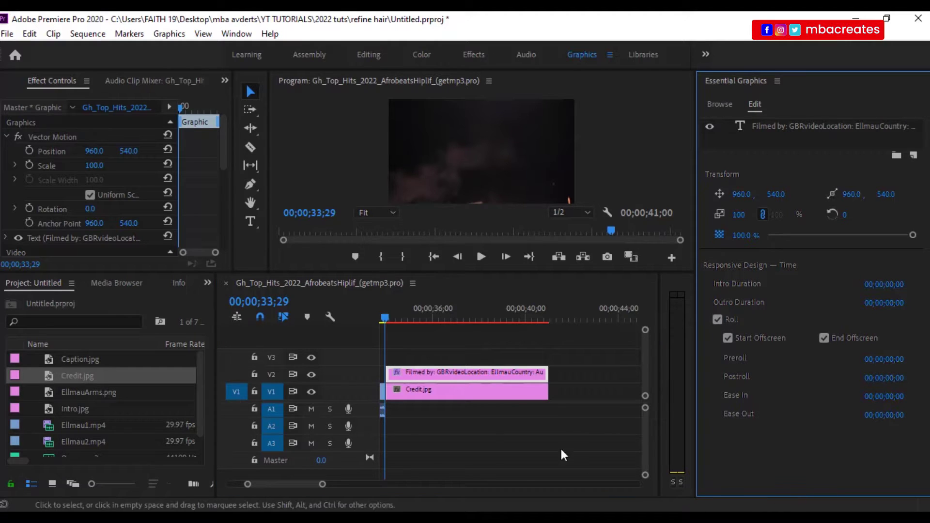
pyautogui.click(481, 256)
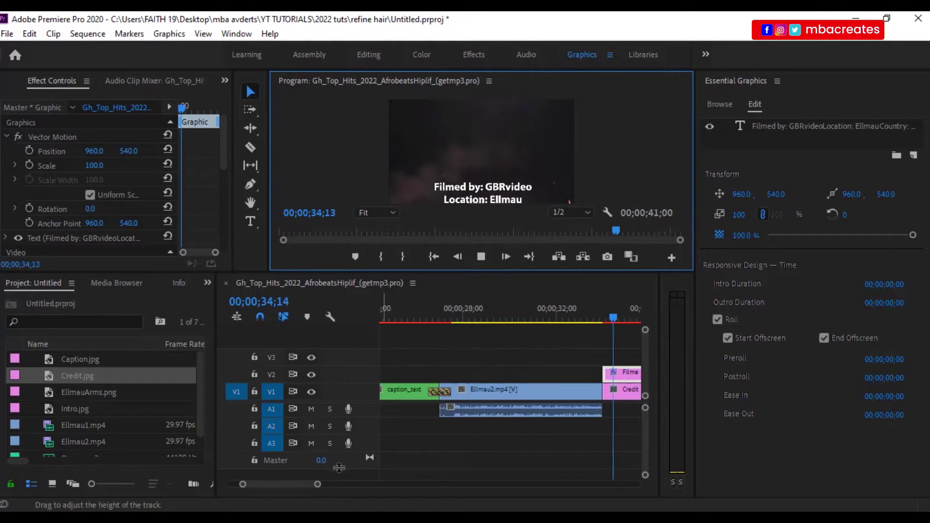
pyautogui.moveTo(307, 487); pyautogui.dragTo(400, 493)
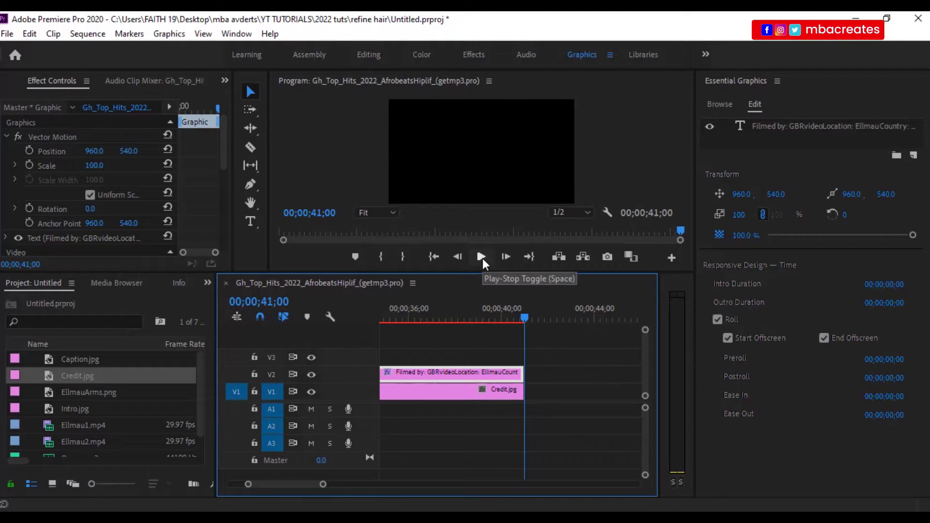
pyautogui.press('\\')
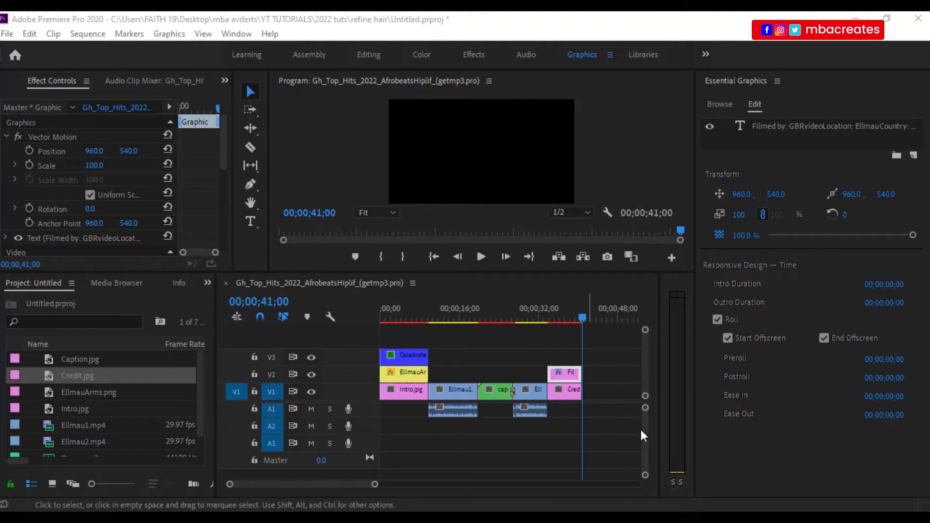
# Show the Audio Clip Mixer, then the Media Browser of local drives
pyautogui.click(519, 298)
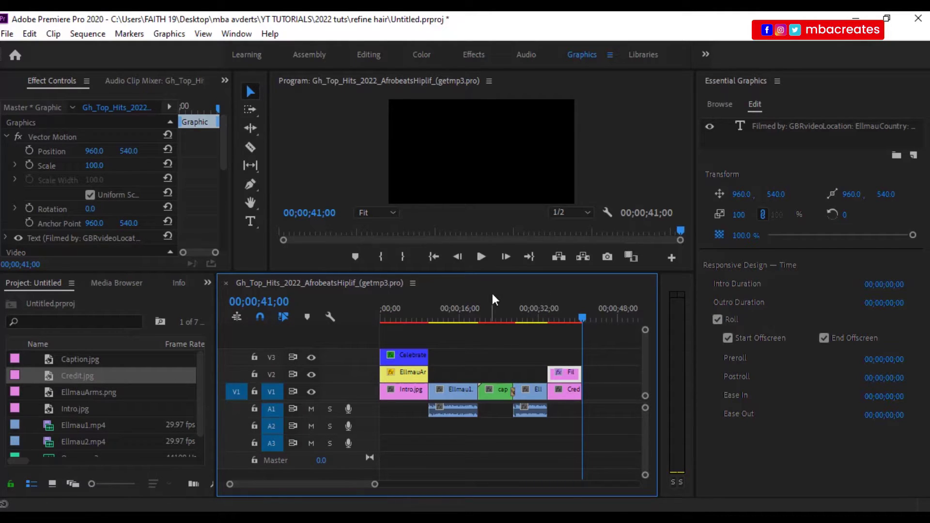
pyautogui.click(321, 109)
pyautogui.click(149, 84)
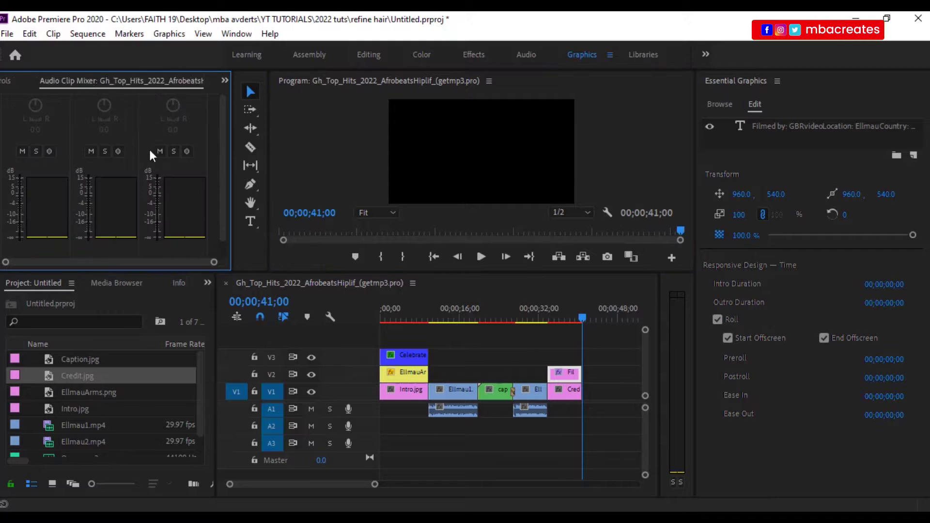
pyautogui.click(138, 283)
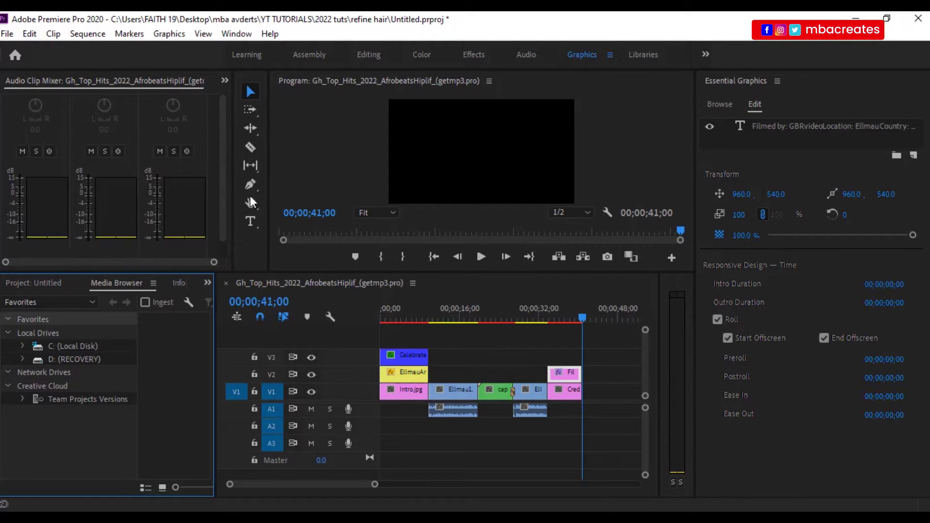
# Return to Effect Controls, focus the sequence timeline and bring up the File menu
pyautogui.click(225, 81)
pyautogui.click(236, 98)
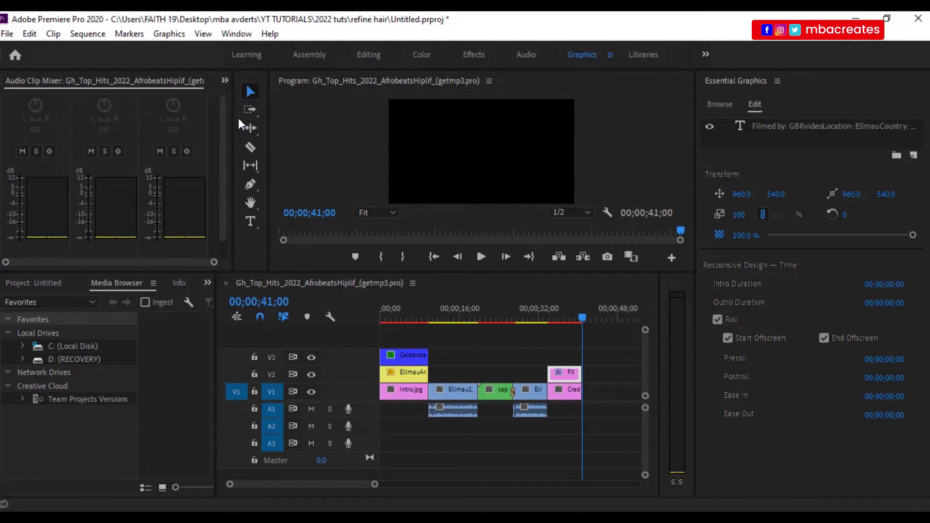
pyautogui.click(546, 339)
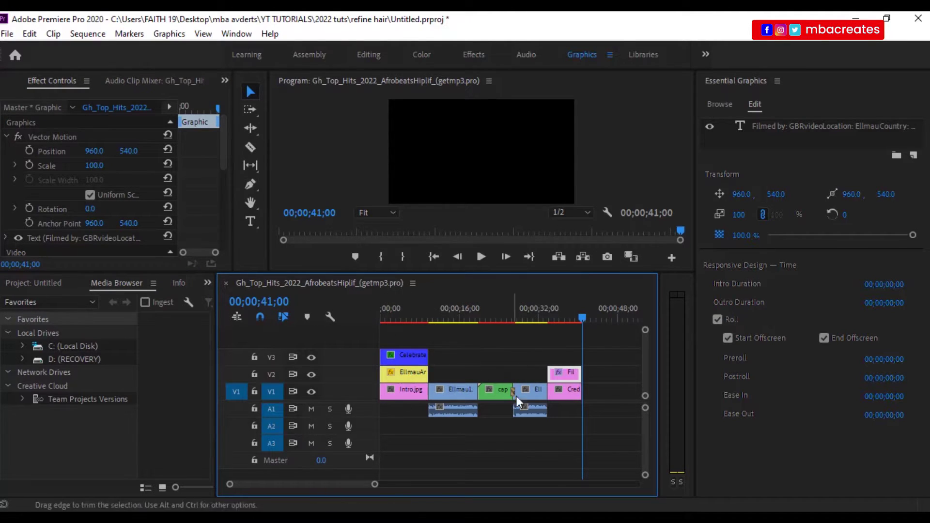
pyautogui.click(8, 35)
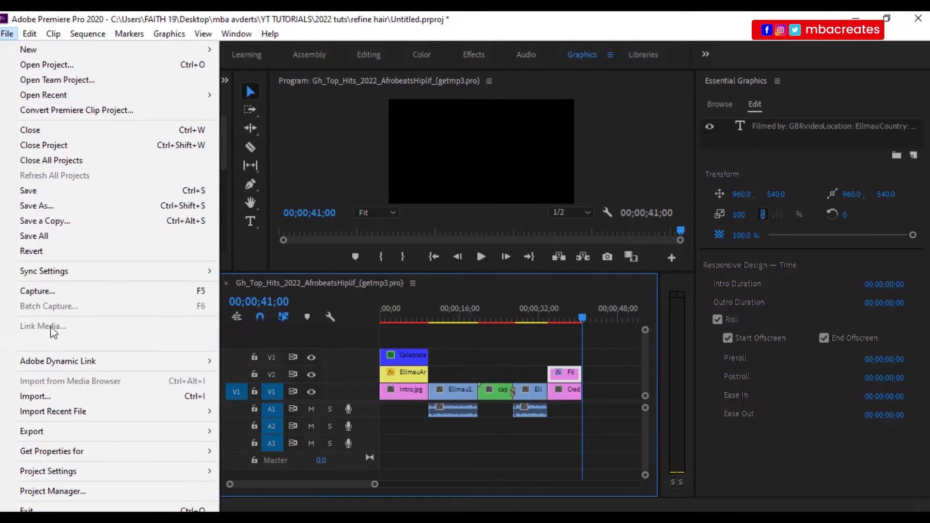
# Open Export Media settings with H.264 kept as the format and bring up the output file location
pyautogui.moveTo(121, 438)
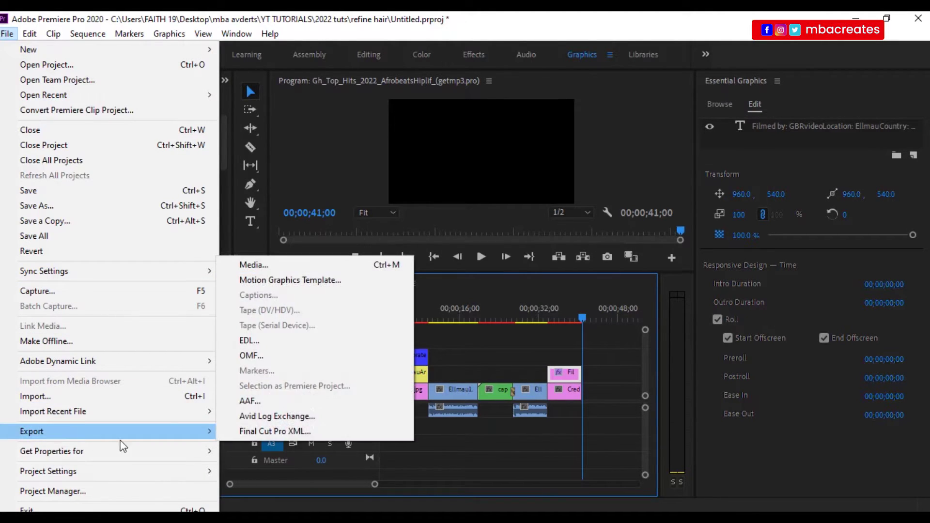
pyautogui.click(262, 264)
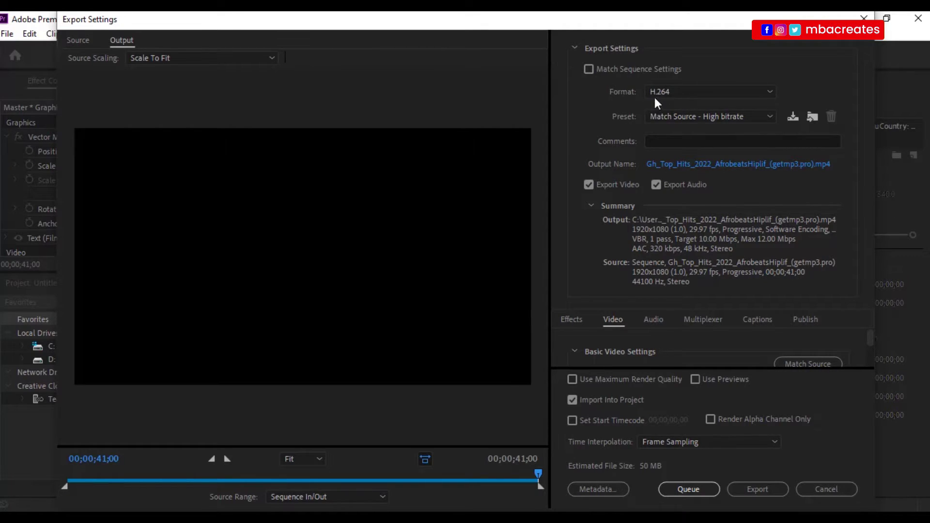
pyautogui.click(761, 92)
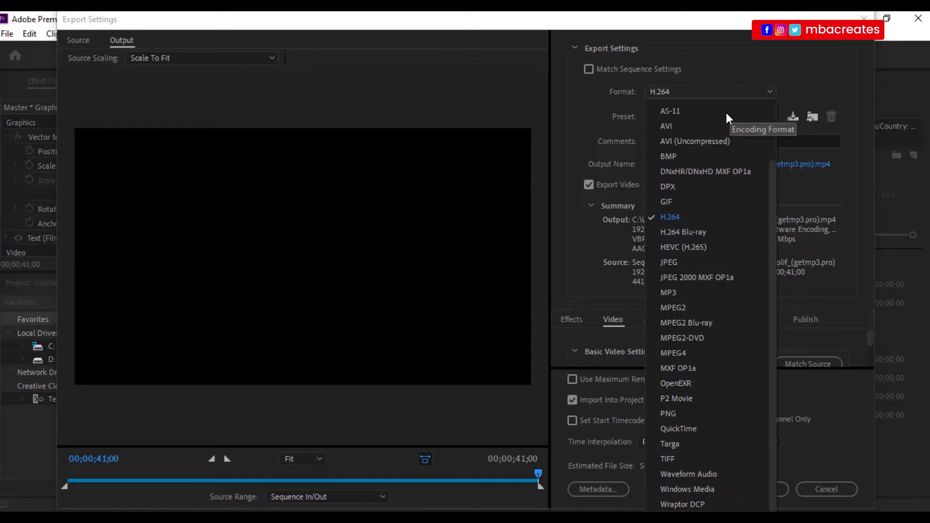
pyautogui.click(673, 219)
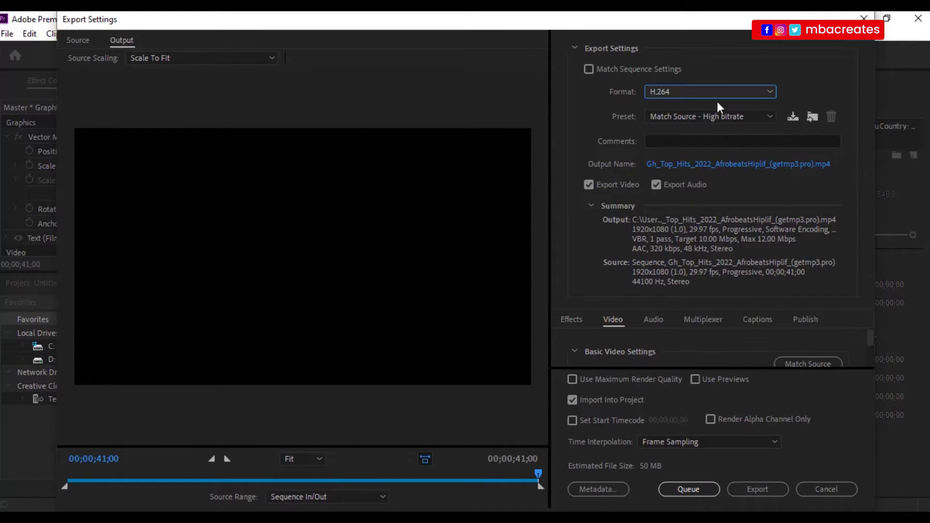
pyautogui.click(709, 167)
pyautogui.click(708, 164)
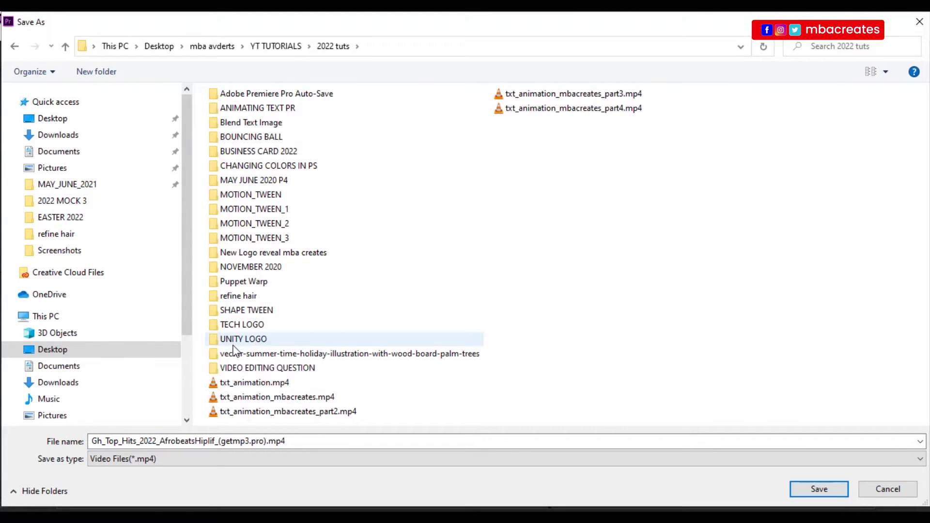
# Name the export file Ellmau_1_GH011_99999 inside the VIDEO EDITING QUESTION folder and save
pyautogui.click(243, 370)
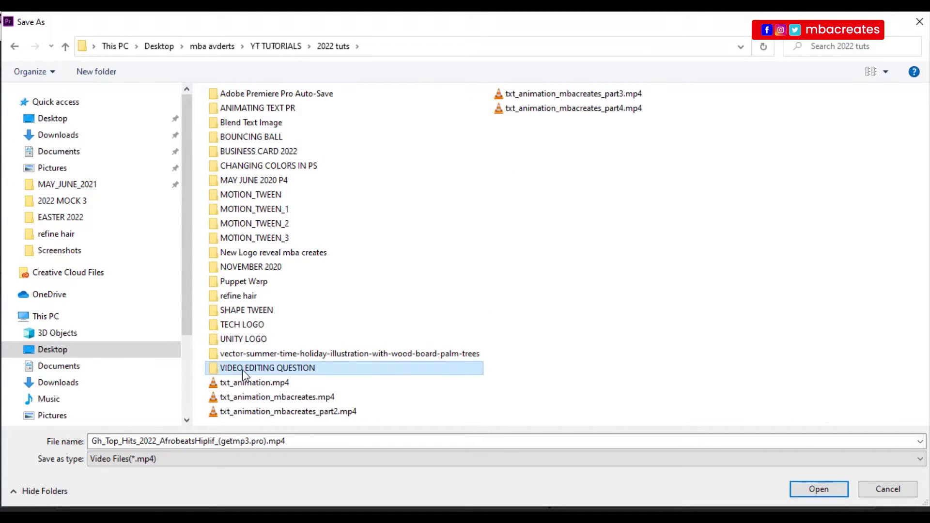
pyautogui.doubleClick(269, 370)
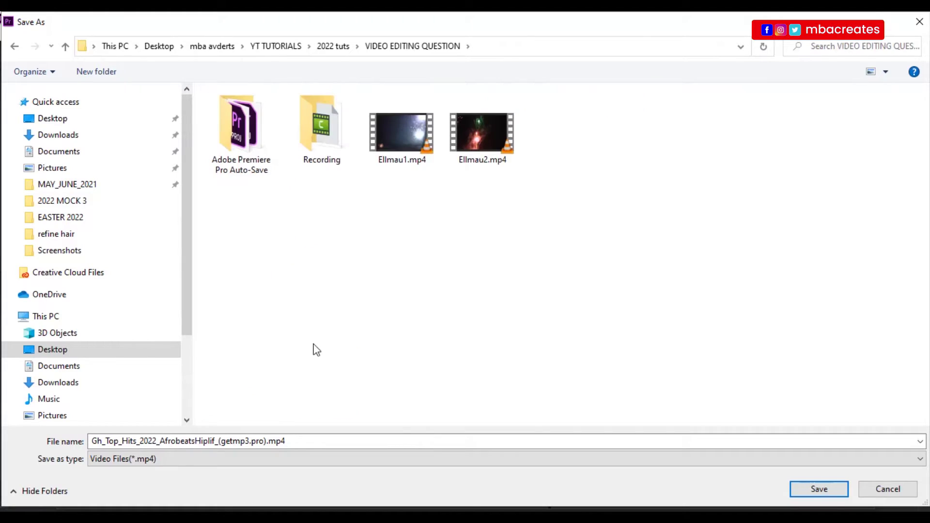
pyautogui.click(329, 442)
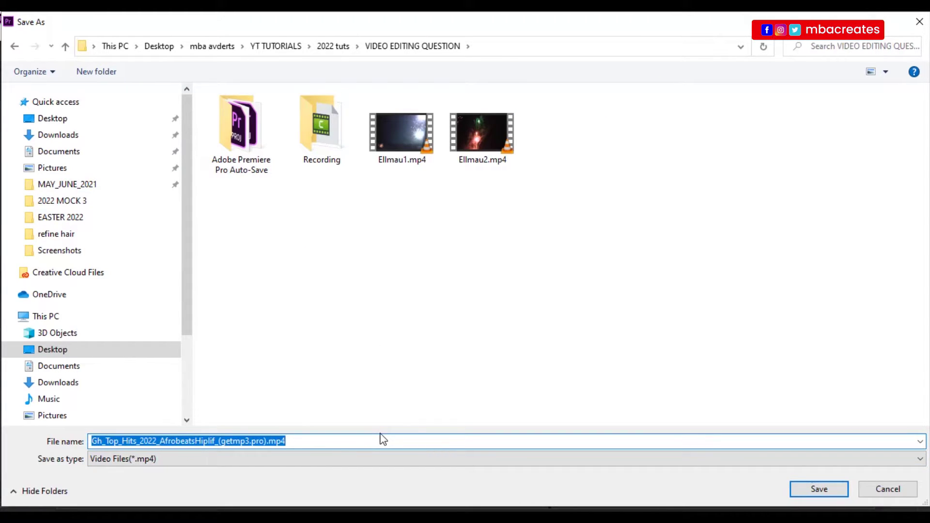
pyautogui.write('Ellmau')
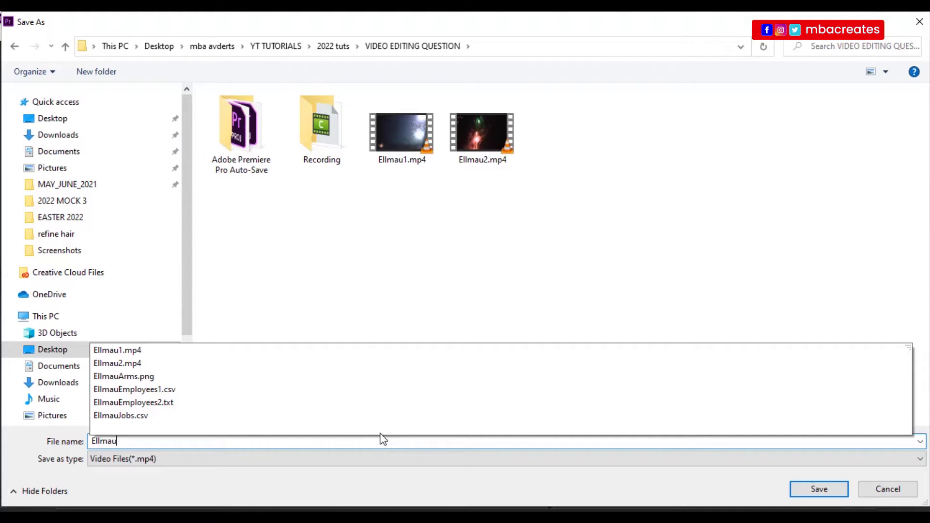
pyautogui.write('_')
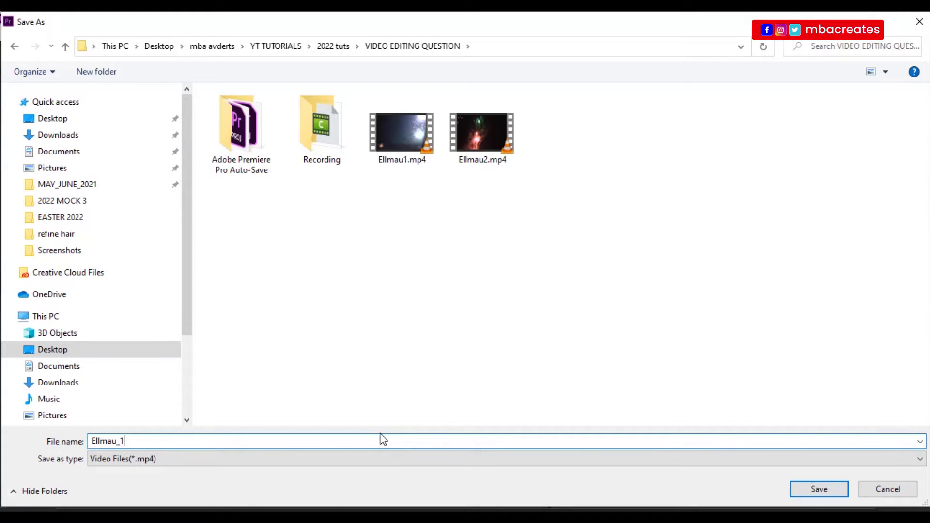
pyautogui.write('1_GH011')
pyautogui.write('_99999')
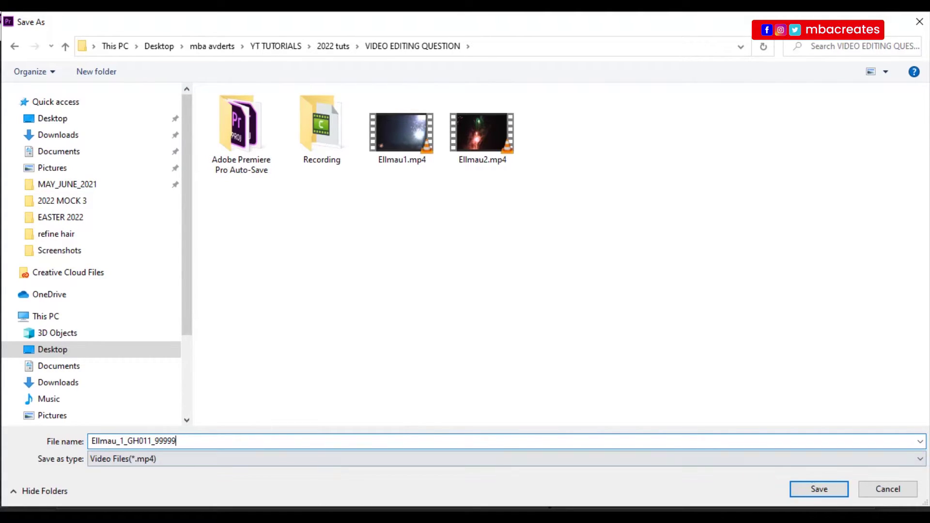
pyautogui.click(814, 489)
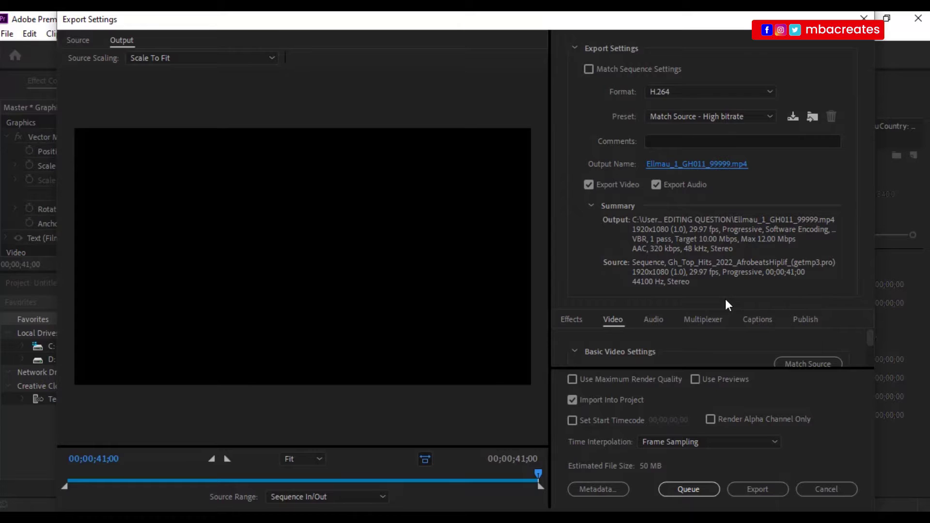
# Export the sequence as the H.264 video and bring the Project bin back into view
pyautogui.click(757, 488)
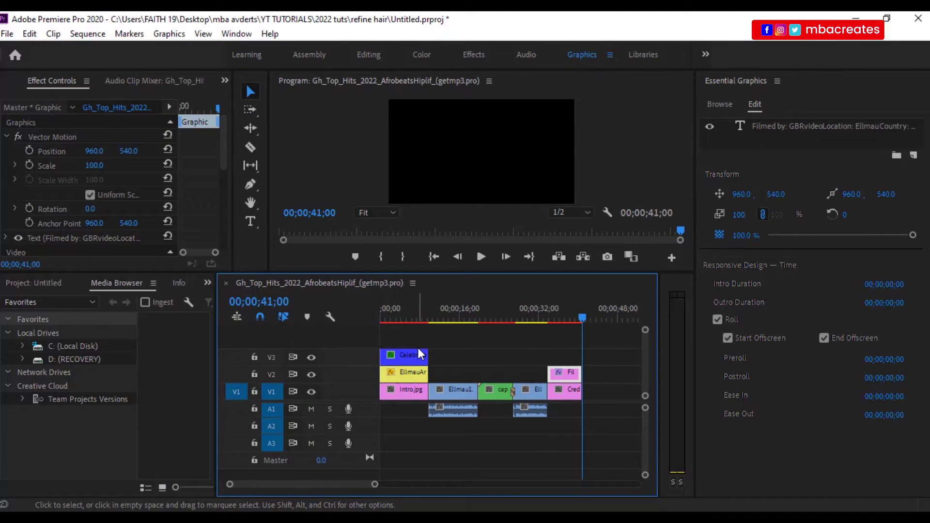
pyautogui.click(207, 283)
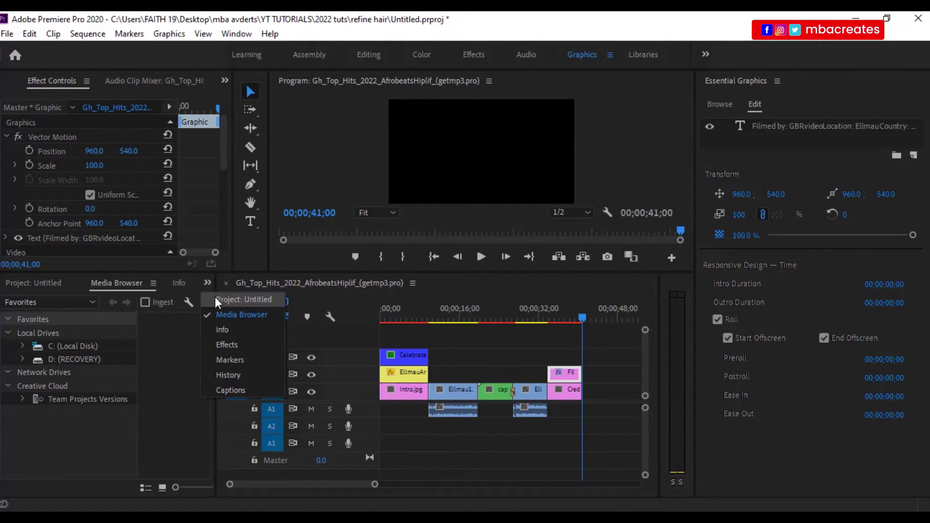
pyautogui.click(233, 300)
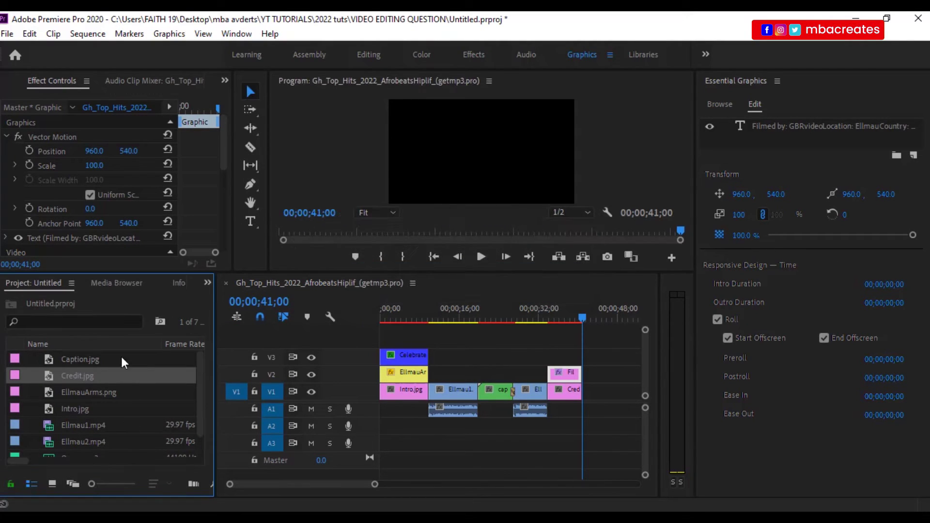
# Enlarge the project area and load Opera.mp3 into the Source Monitor
pyautogui.moveTo(173, 270); pyautogui.dragTo(176, 238)
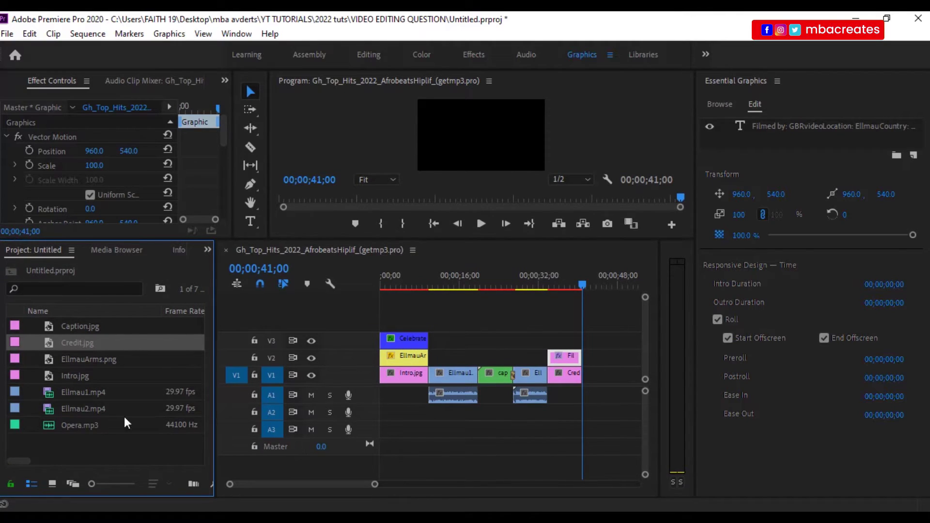
pyautogui.click(82, 427)
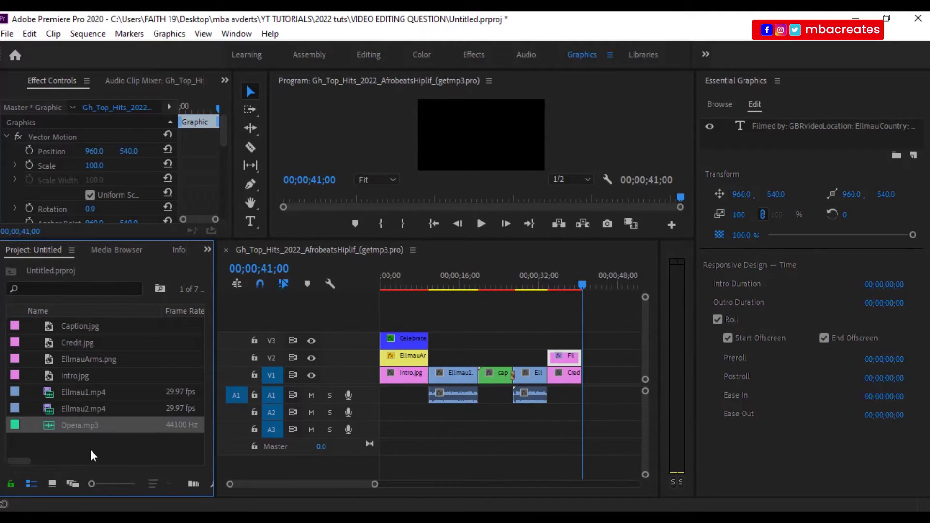
pyautogui.doubleClick(49, 429)
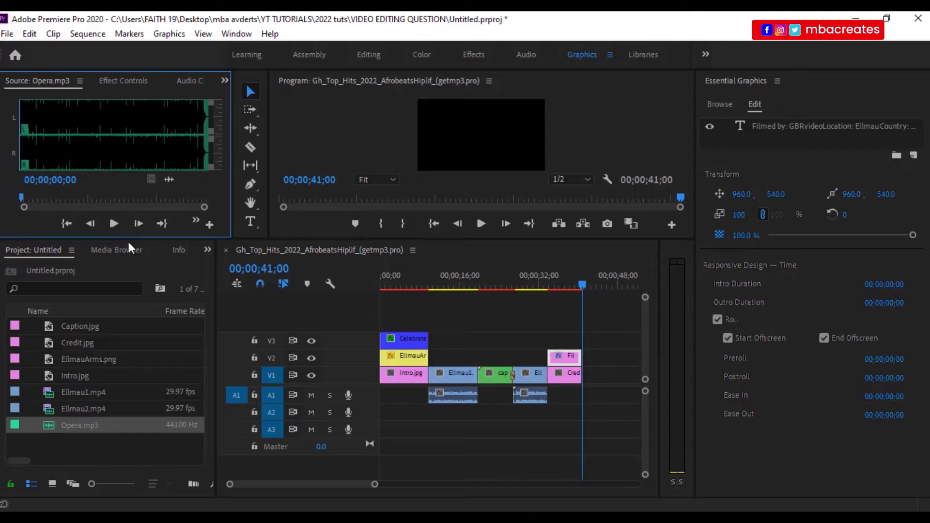
# Play about four seconds of Opera.mp3 in enlarged monitors, then restore the panel sizes
pyautogui.moveTo(129, 238); pyautogui.dragTo(121, 283)
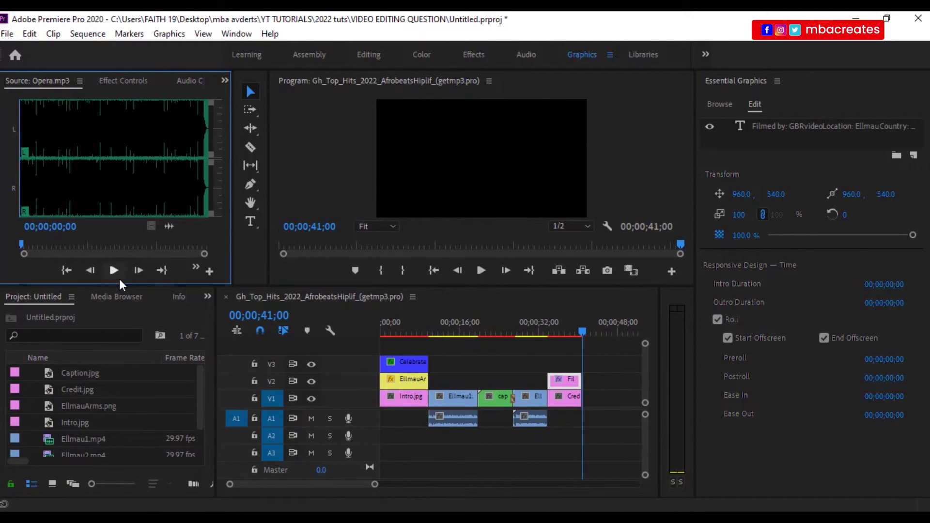
pyautogui.click(113, 270)
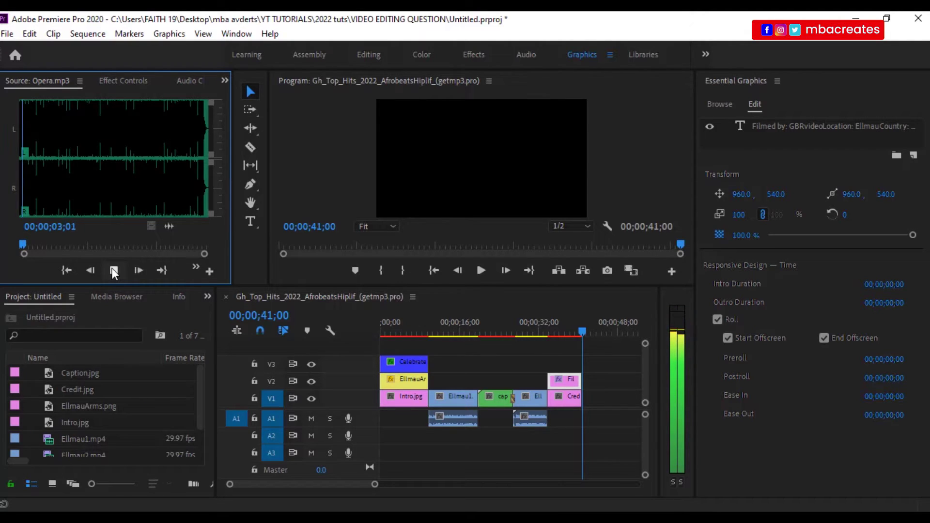
pyautogui.click(112, 269)
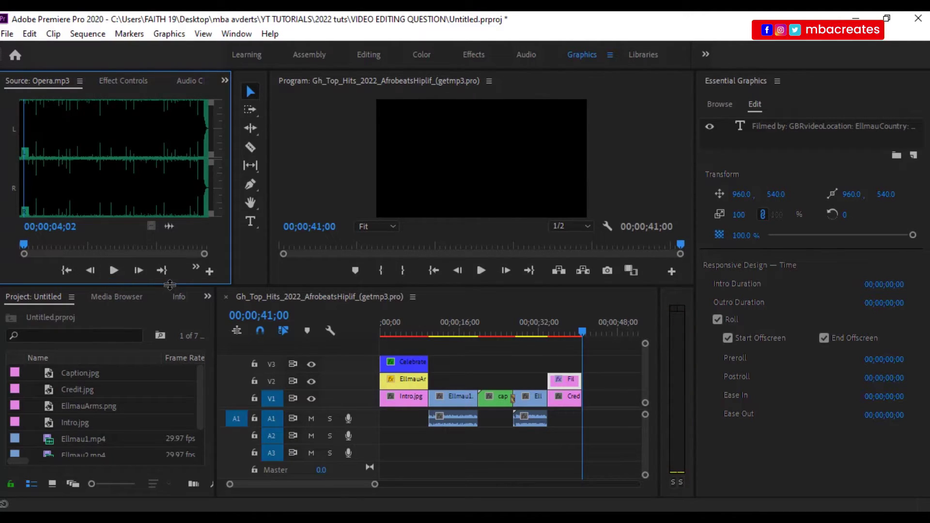
pyautogui.moveTo(170, 284); pyautogui.dragTo(173, 261)
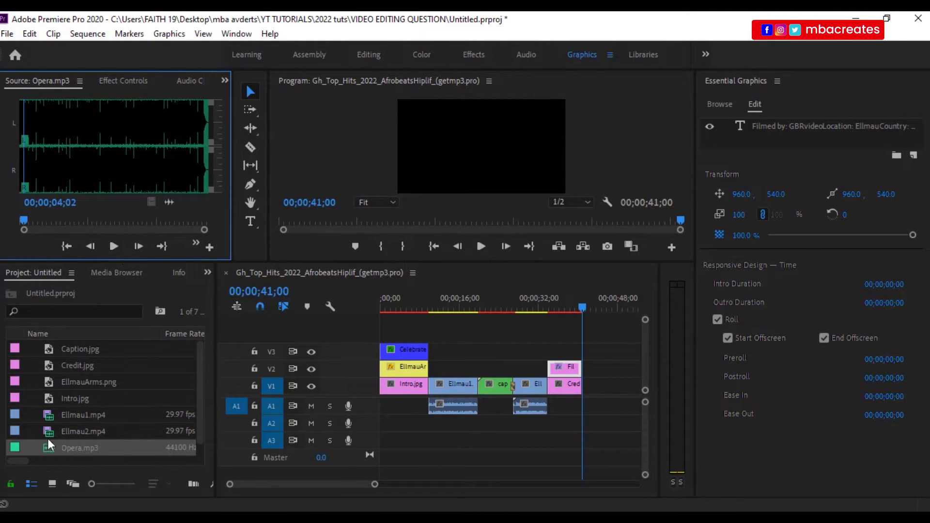
# Place Opera.mp3 on audio track A2 at the sequence start and zoom the timeline
pyautogui.moveTo(49, 445)
pyautogui.mouseDown()
pyautogui.moveTo(405, 443)
pyautogui.moveTo(409, 429)
pyautogui.moveTo(382, 426)
pyautogui.mouseUp()
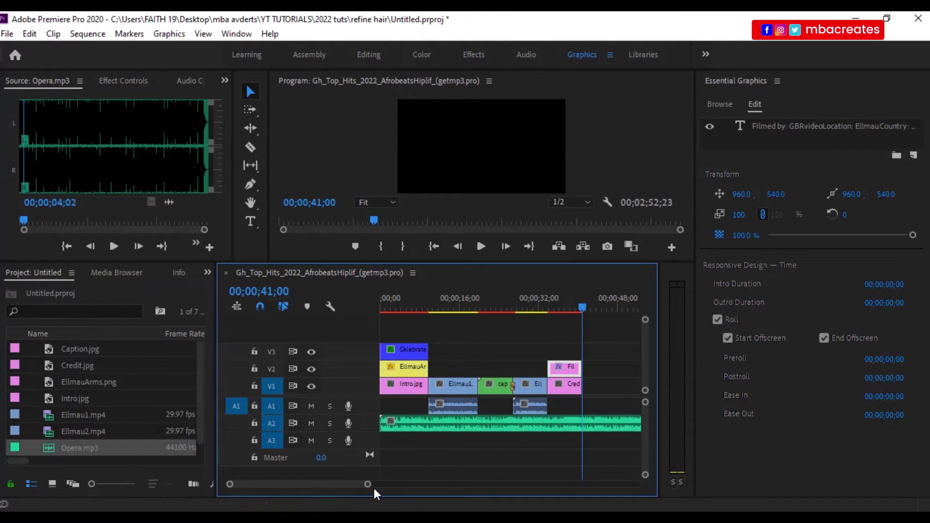
pyautogui.moveTo(368, 484); pyautogui.dragTo(458, 484)
pyautogui.moveTo(441, 310); pyautogui.dragTo(434, 329)
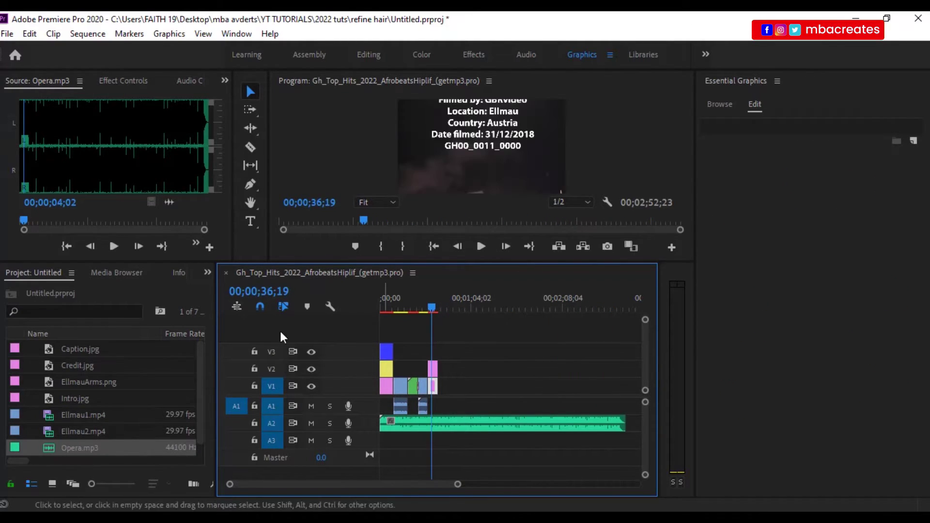
# Move the playhead to 00;00;43;00
pyautogui.click(258, 292)
pyautogui.click(277, 292)
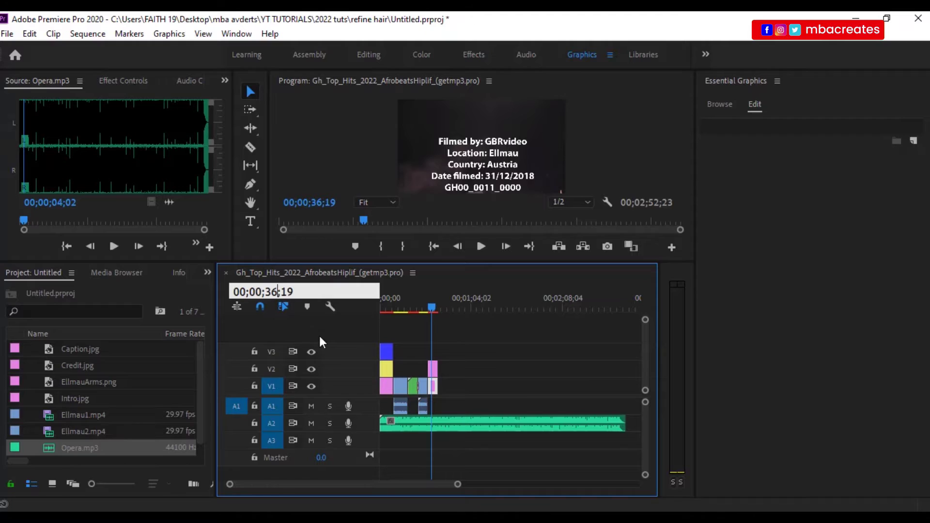
pyautogui.press('BackSpace')
pyautogui.press('BackSpace')
pyautogui.write('43')
pyautogui.press('Return')
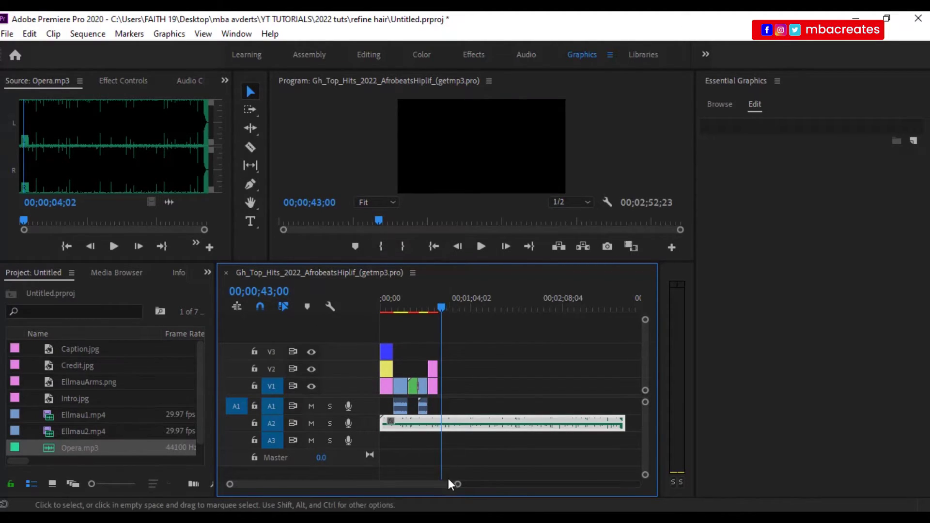
pyautogui.moveTo(457, 484); pyautogui.dragTo(375, 484)
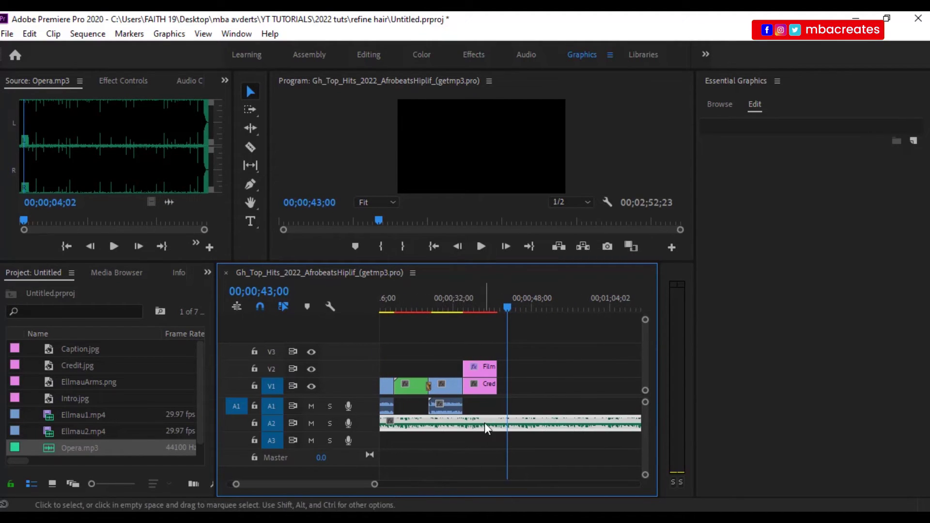
# Razor-cut Opera.mp3 on A2 at 00;00;43;00, delete the tail, and select the remaining clip
pyautogui.click(250, 147)
pyautogui.click(508, 424)
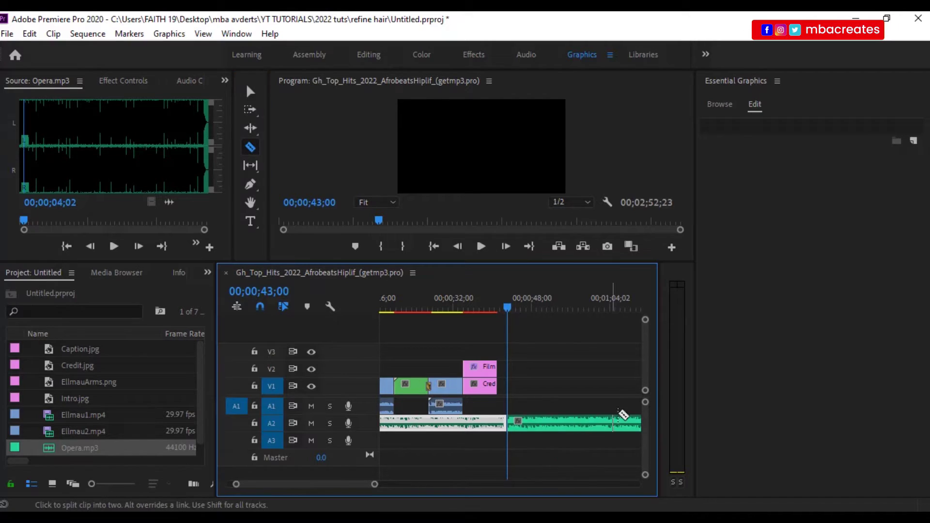
pyautogui.press('v')
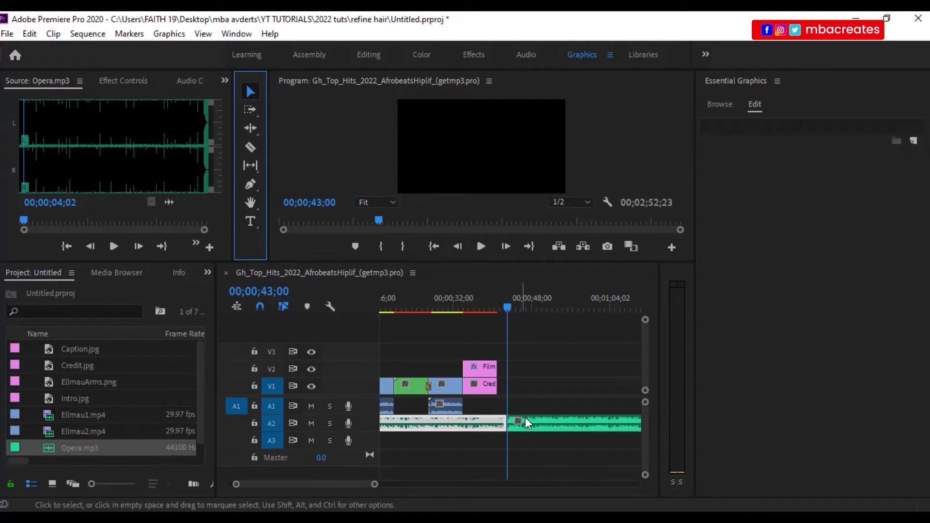
pyautogui.click(573, 425)
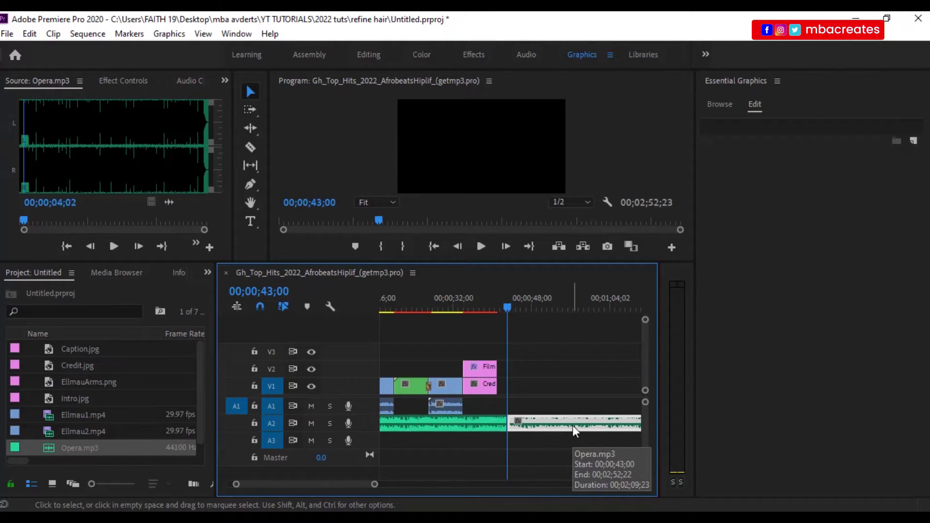
pyautogui.press('Delete')
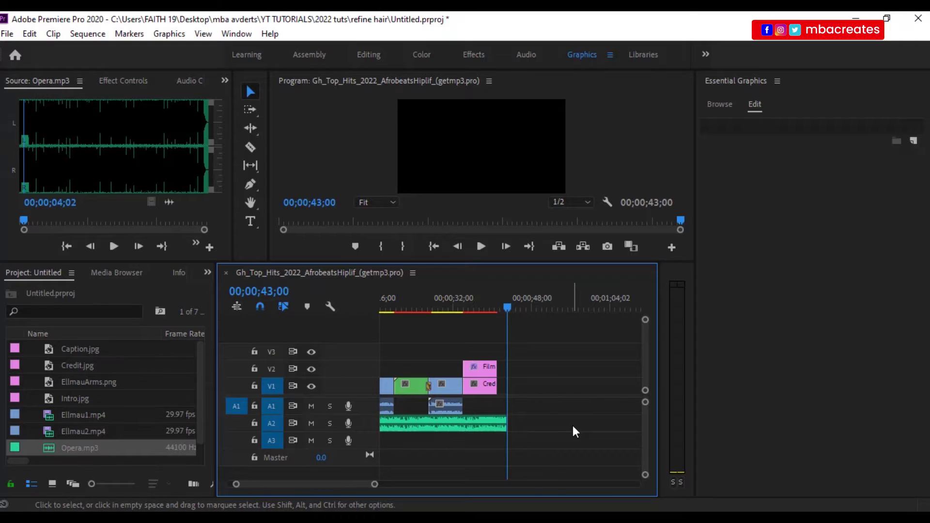
pyautogui.click(481, 425)
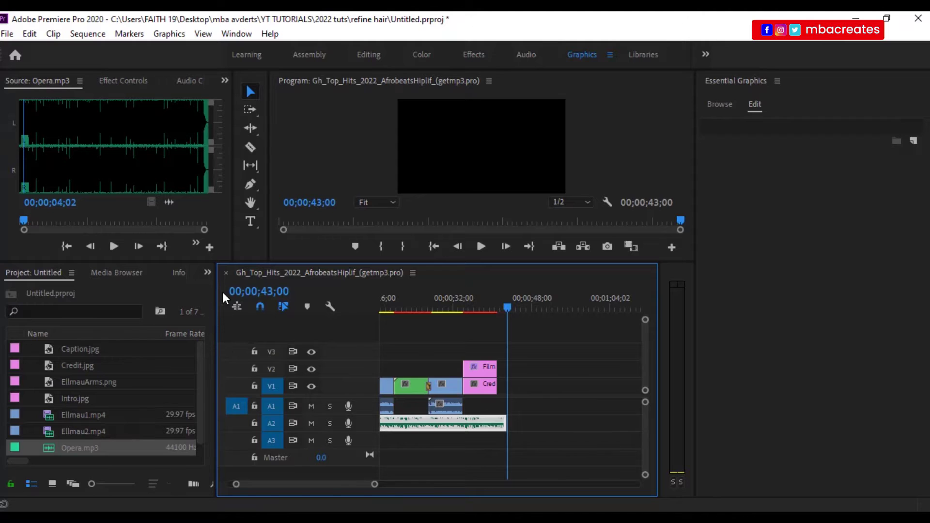
# Show Effect Controls for the Opera.mp3 clip on A2 with enough room for its settings
pyautogui.moveTo(217, 303); pyautogui.dragTo(231, 302)
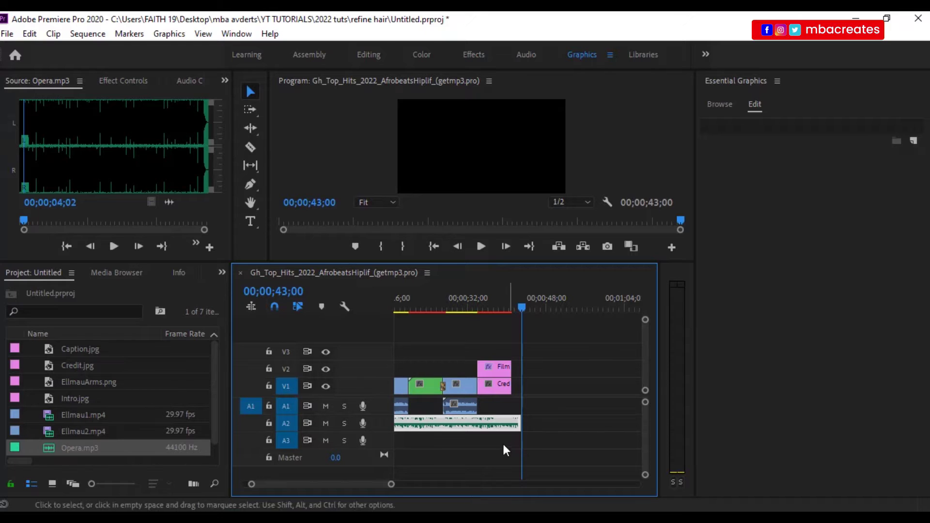
pyautogui.click(132, 81)
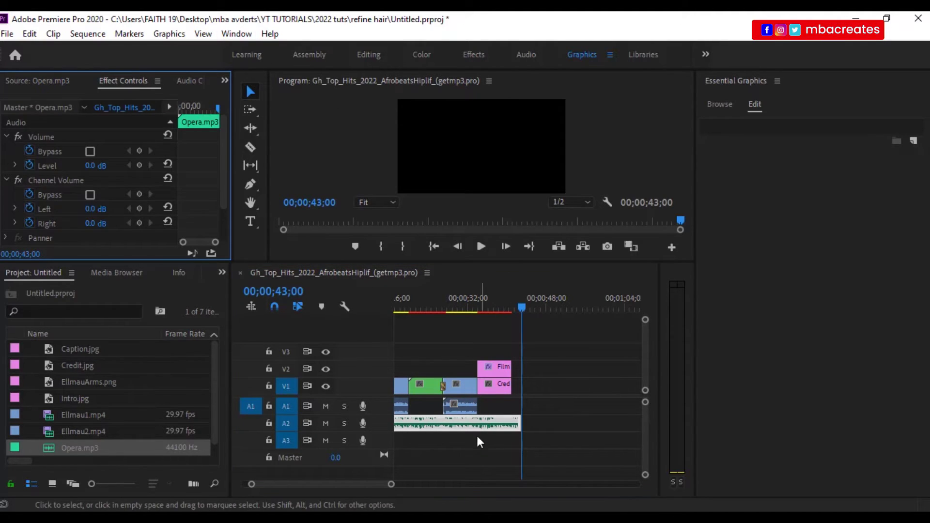
pyautogui.click(587, 429)
pyautogui.click(456, 429)
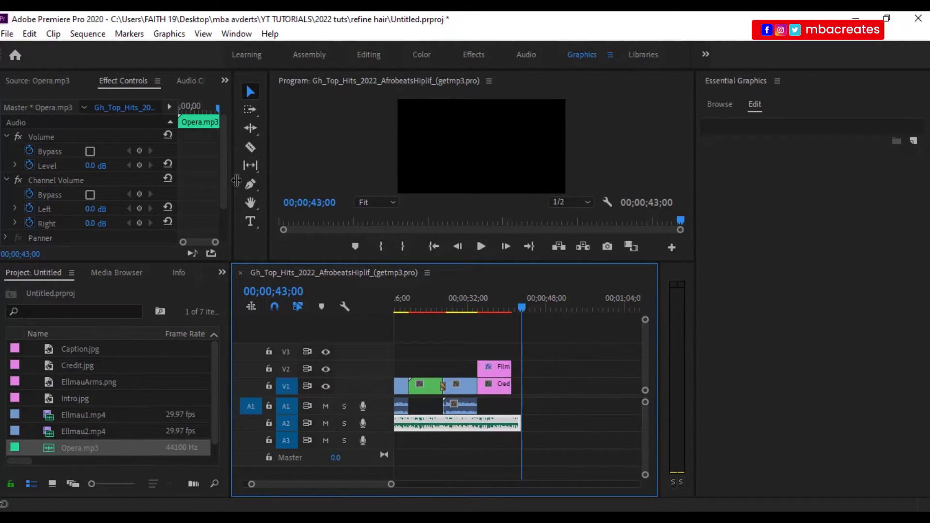
pyautogui.moveTo(236, 187); pyautogui.dragTo(379, 189)
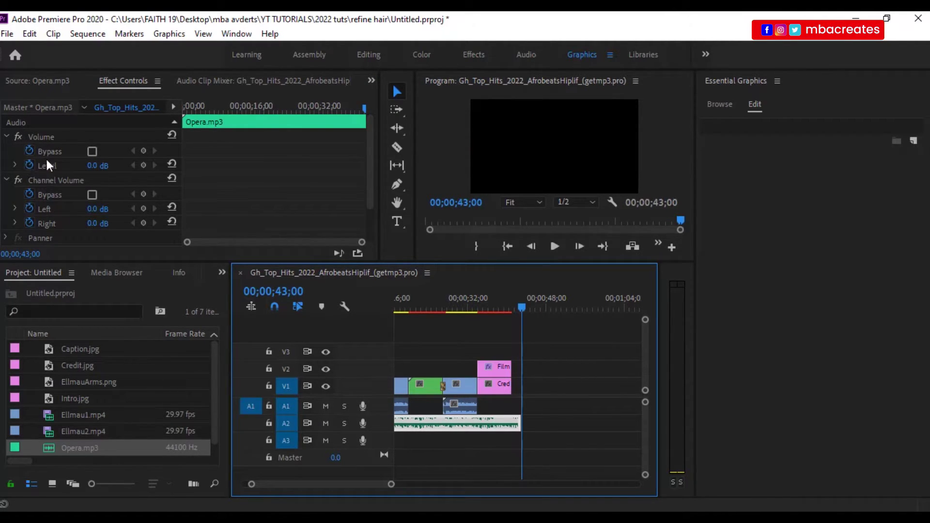
pyautogui.scroll(-1, 56, 171)
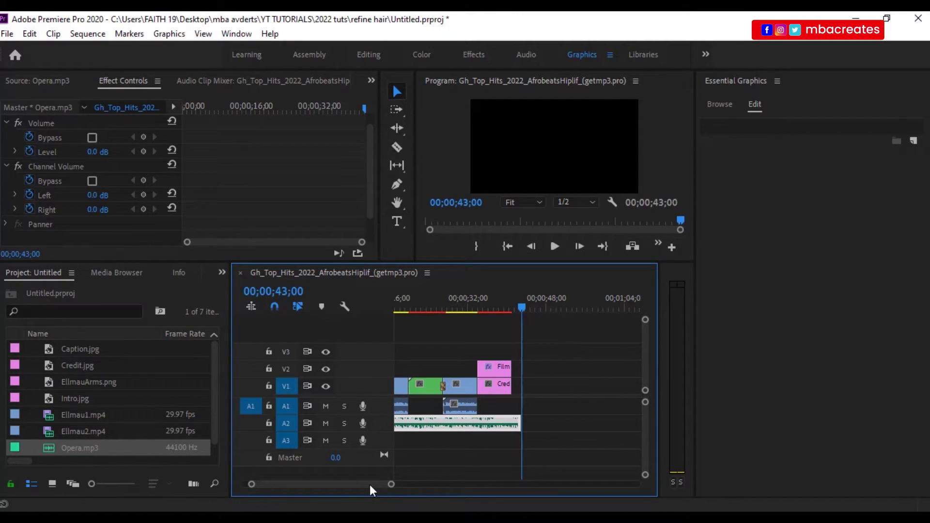
pyautogui.moveTo(370, 485); pyautogui.dragTo(364, 485)
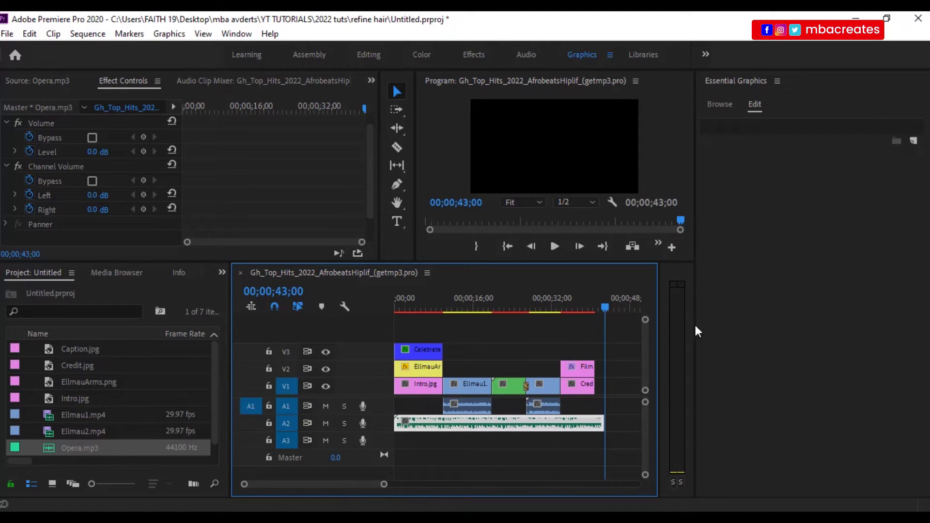
pyautogui.moveTo(606, 308); pyautogui.dragTo(380, 336)
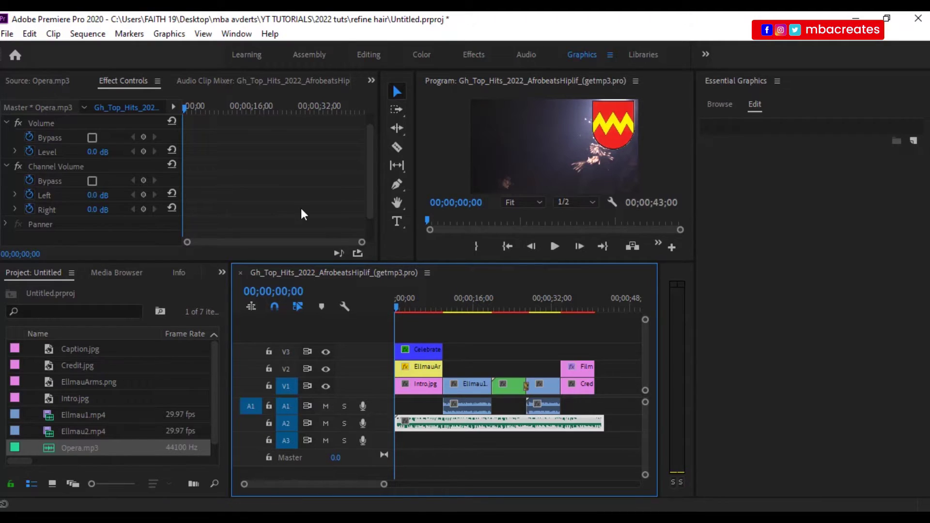
# Set the music's Volume Level to -40 dB and play the sequence to check it
pyautogui.click(93, 152)
pyautogui.write('-40')
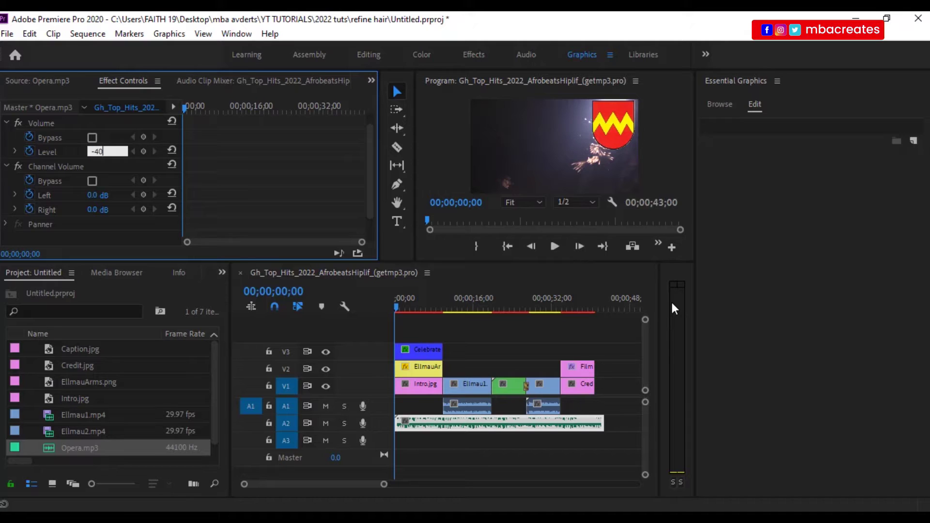
pyautogui.press('Return')
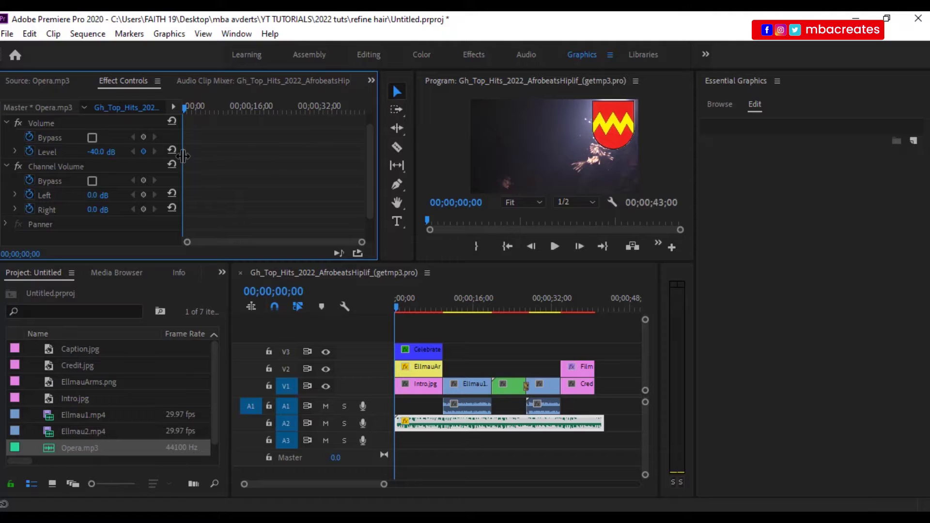
pyautogui.click(561, 247)
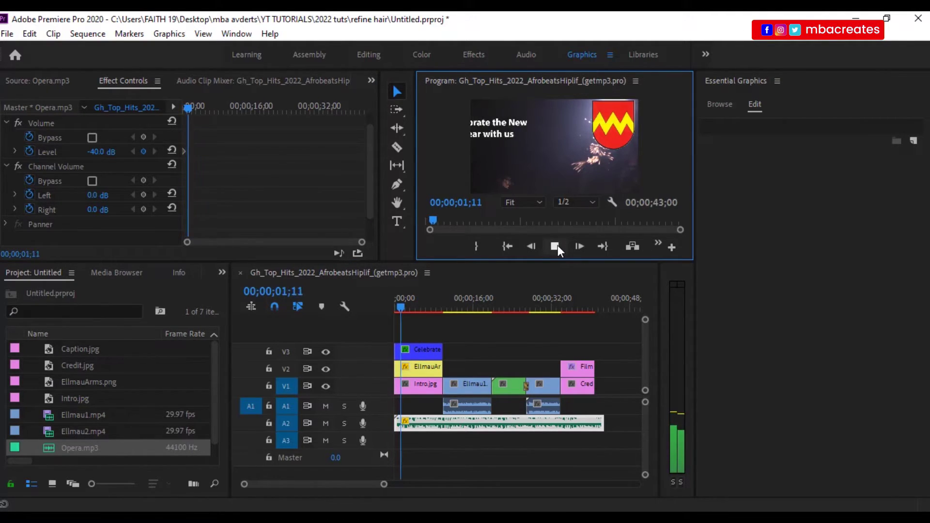
pyautogui.click(555, 247)
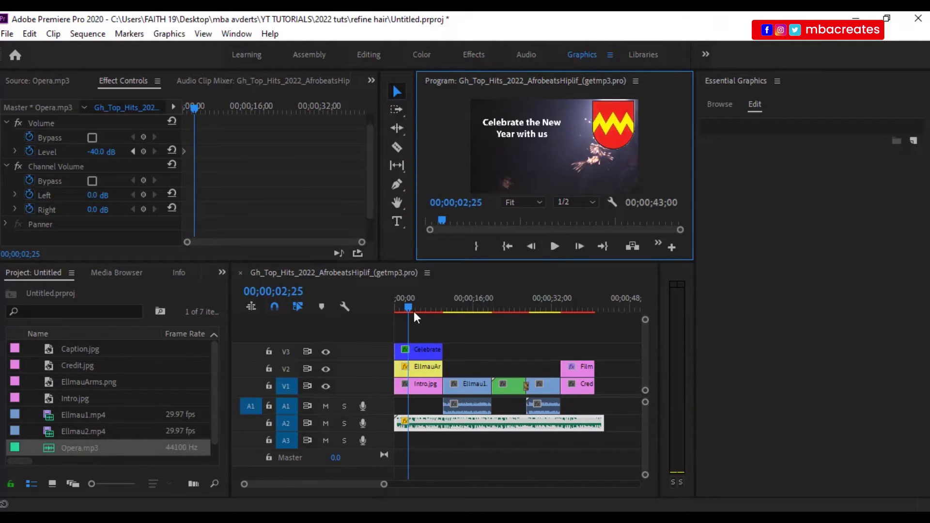
pyautogui.moveTo(414, 312); pyautogui.dragTo(376, 323)
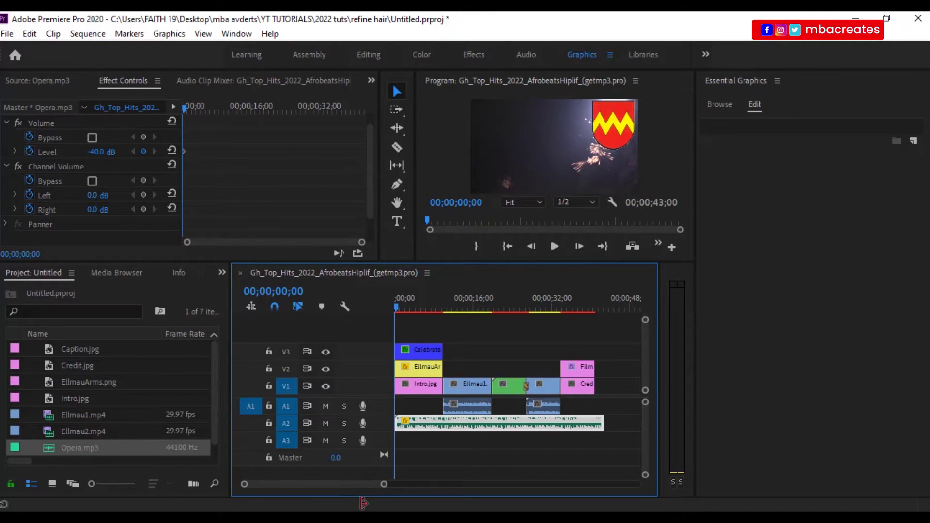
pyautogui.moveTo(385, 487); pyautogui.dragTo(329, 485)
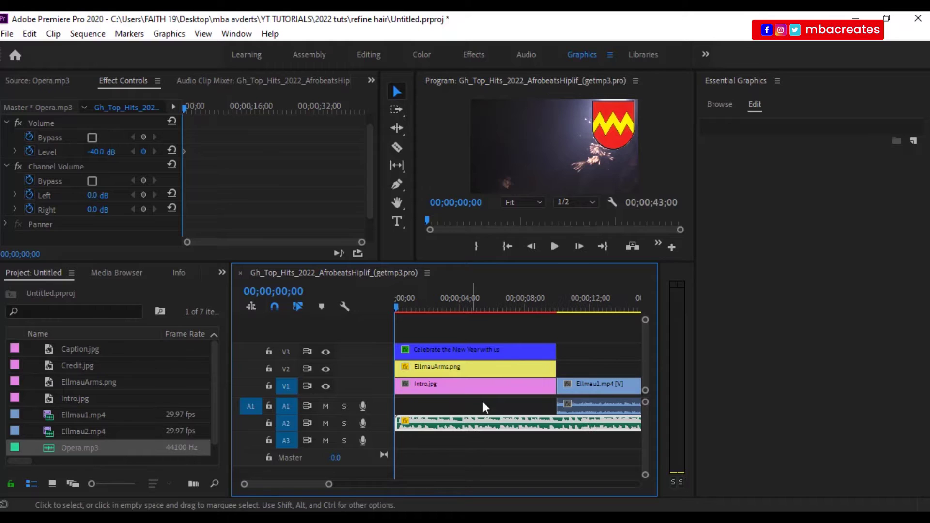
# At 00;00;02;00, set the music's Volume Level keyframe to 0 dB
pyautogui.click(286, 293)
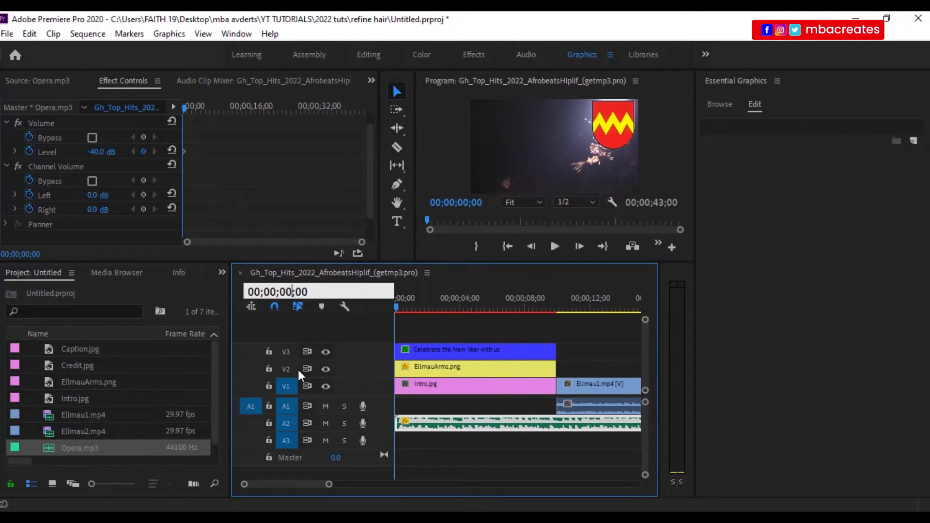
pyautogui.press('BackSpace')
pyautogui.write('2')
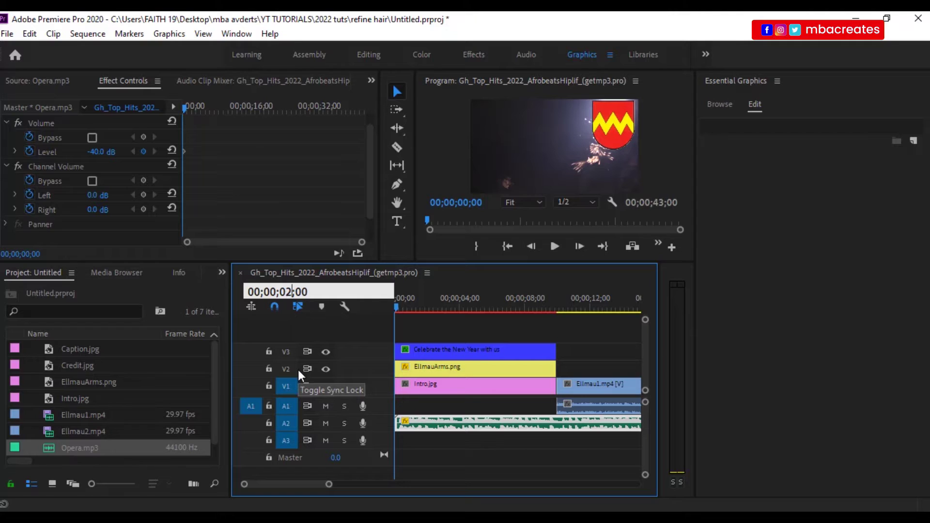
pyautogui.press('Return')
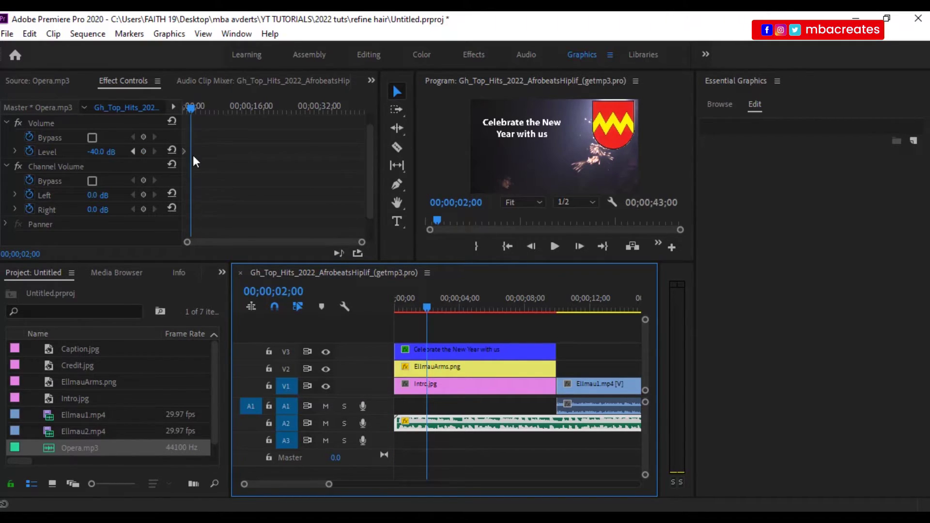
pyautogui.click(99, 151)
pyautogui.write('0')
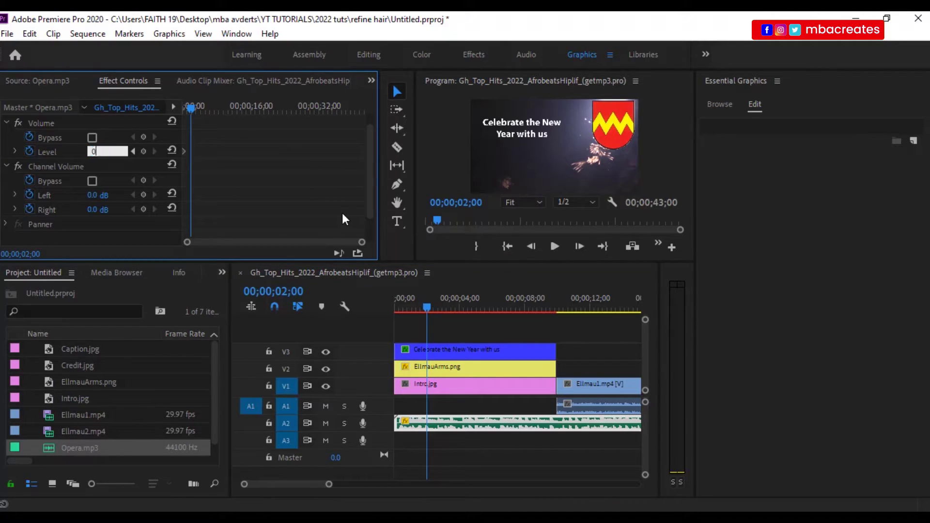
pyautogui.press('Return')
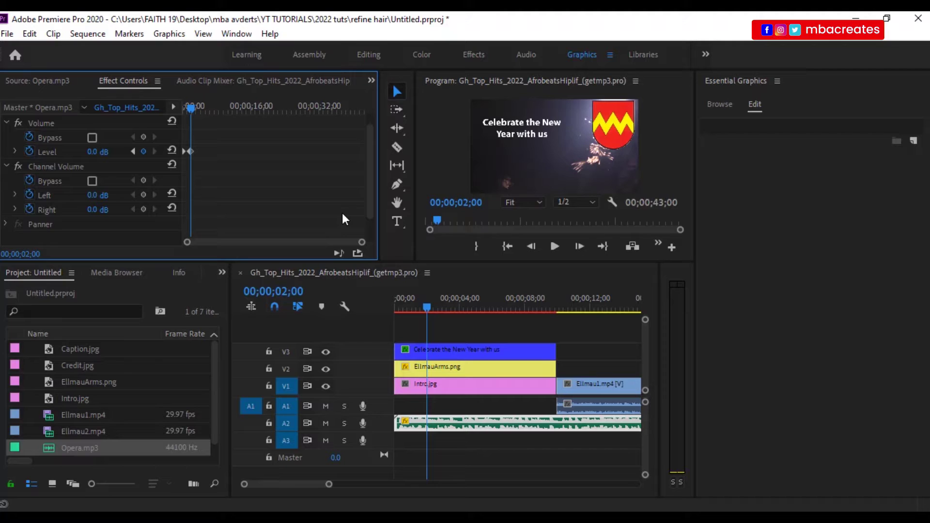
# Play the opening twice from the start to hear the fade-in
pyautogui.moveTo(427, 310); pyautogui.dragTo(386, 317)
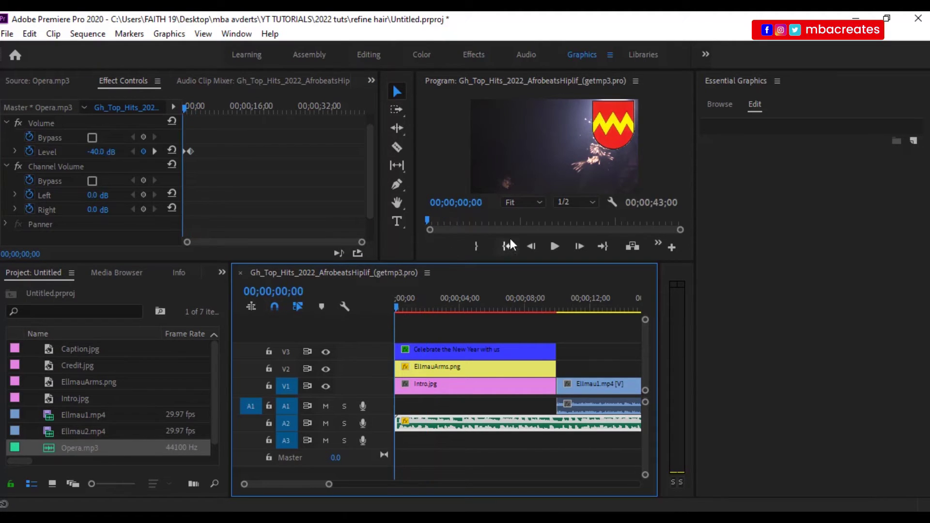
pyautogui.click(554, 247)
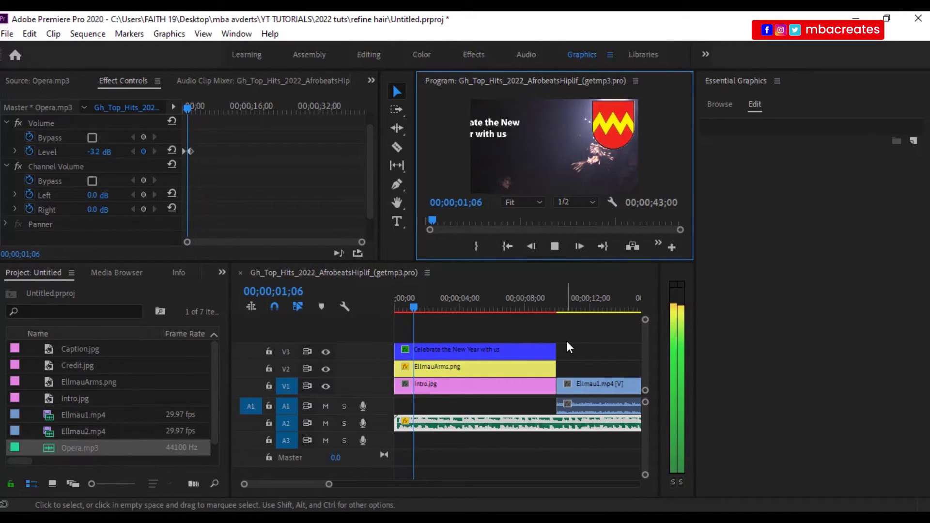
pyautogui.press('space')
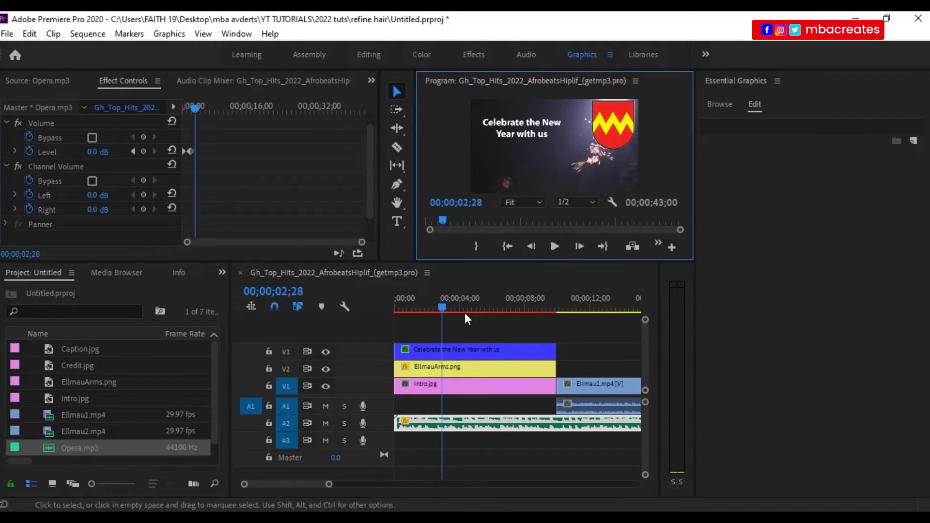
pyautogui.moveTo(442, 310); pyautogui.dragTo(382, 325)
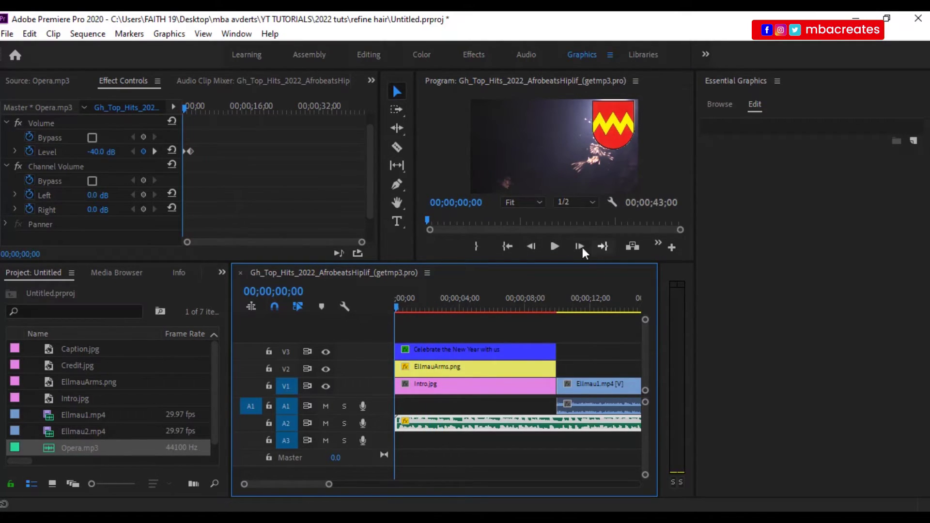
pyautogui.click(555, 247)
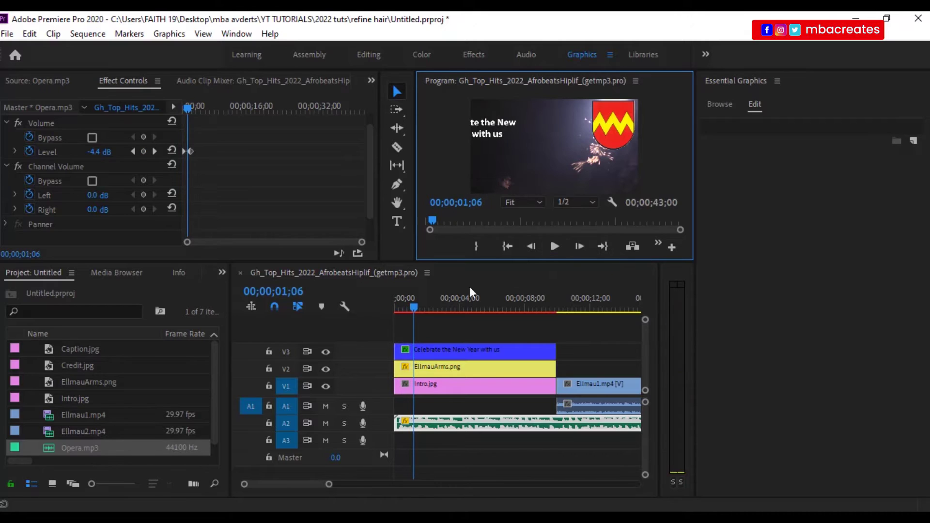
pyautogui.click(416, 312)
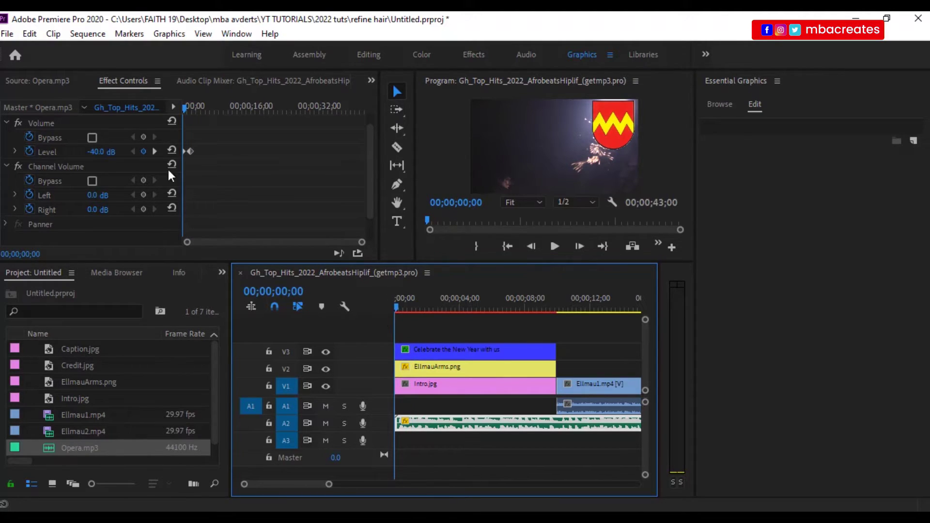
# Drag the 0 dB keyframe to about 13 seconds and preview the longer fade-in
pyautogui.click(201, 144)
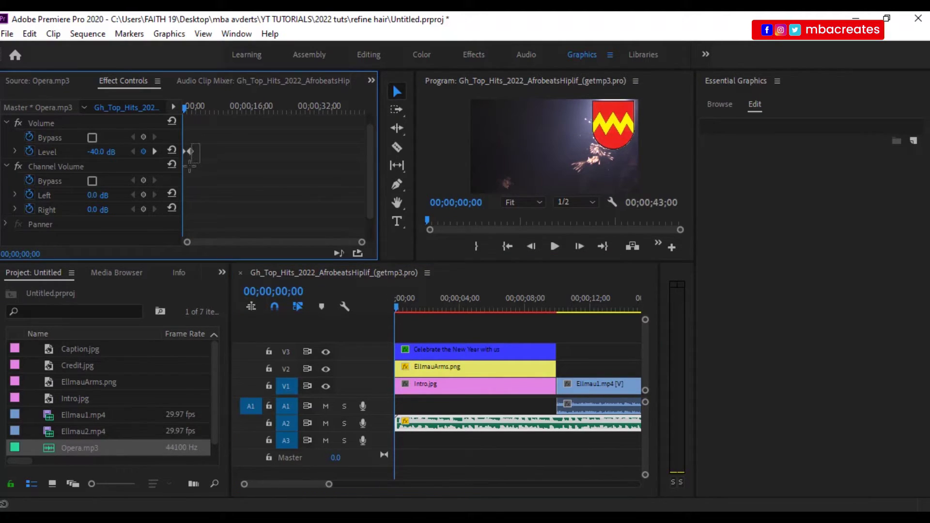
pyautogui.moveTo(189, 153); pyautogui.dragTo(238, 155)
pyautogui.click(555, 246)
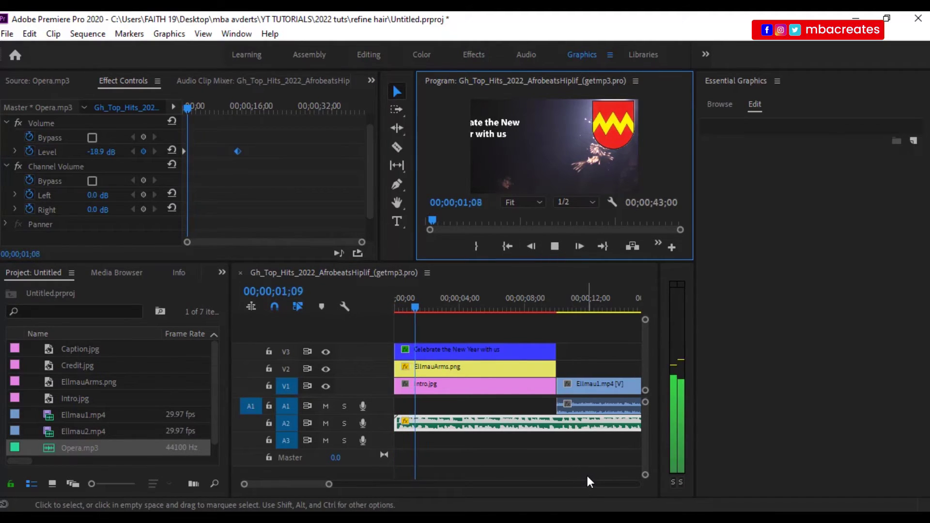
pyautogui.moveTo(305, 483); pyautogui.dragTo(311, 484)
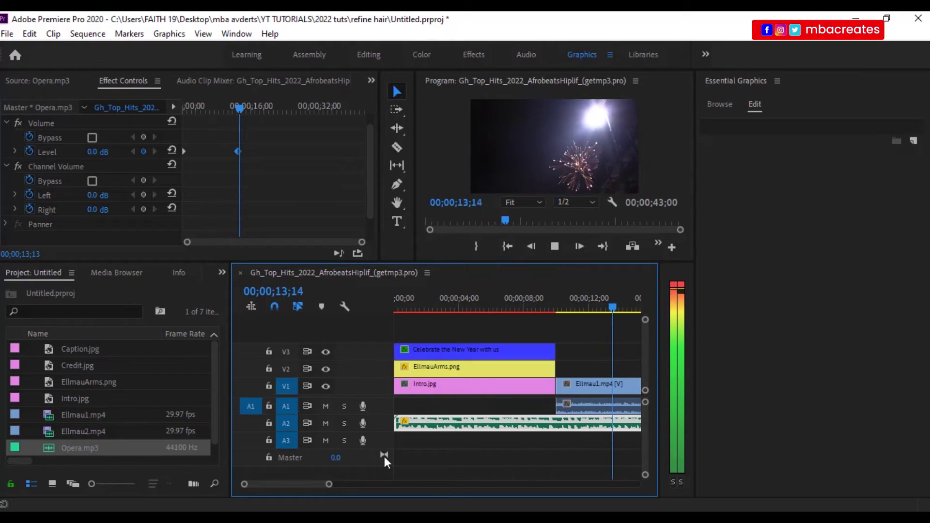
# Scrub to 00;00;39;01 in the credits, add a 0 dB Volume keyframe, then move to the music's end
pyautogui.click(555, 254)
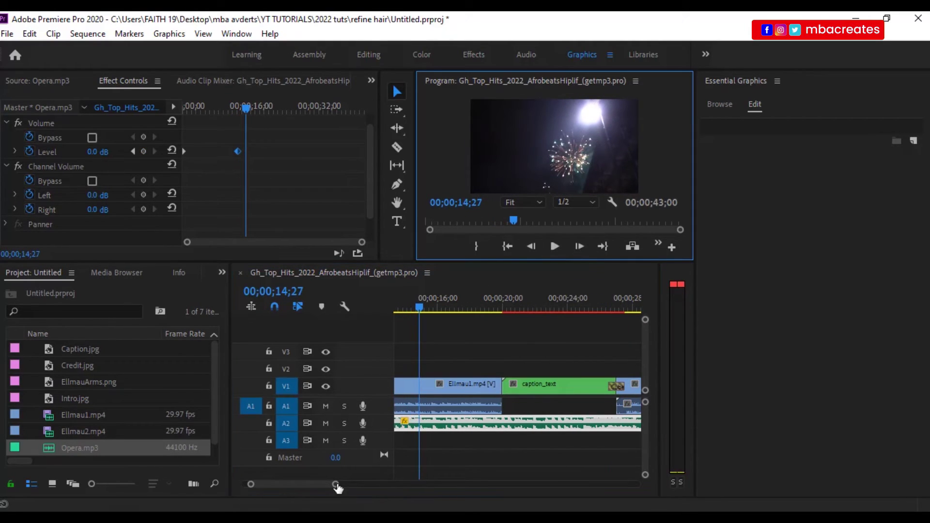
pyautogui.moveTo(314, 484); pyautogui.dragTo(259, 484)
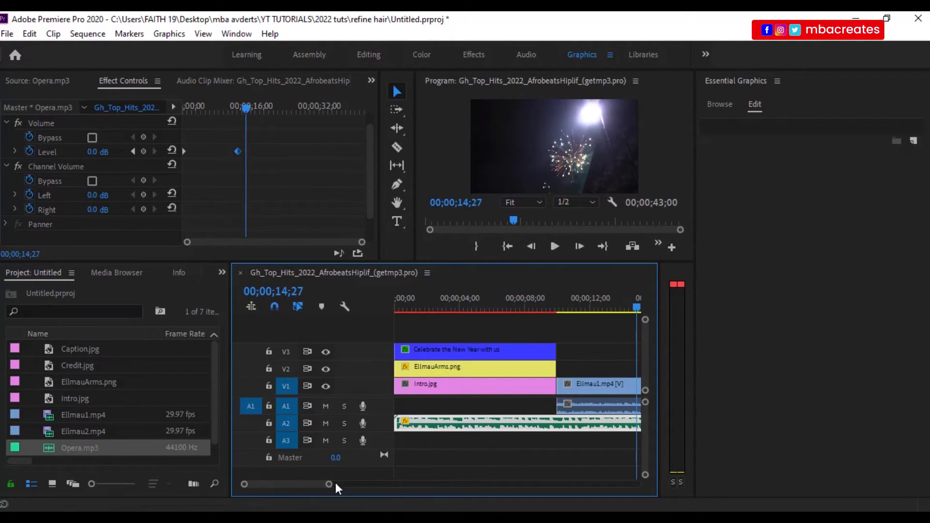
pyautogui.moveTo(333, 486); pyautogui.dragTo(415, 502)
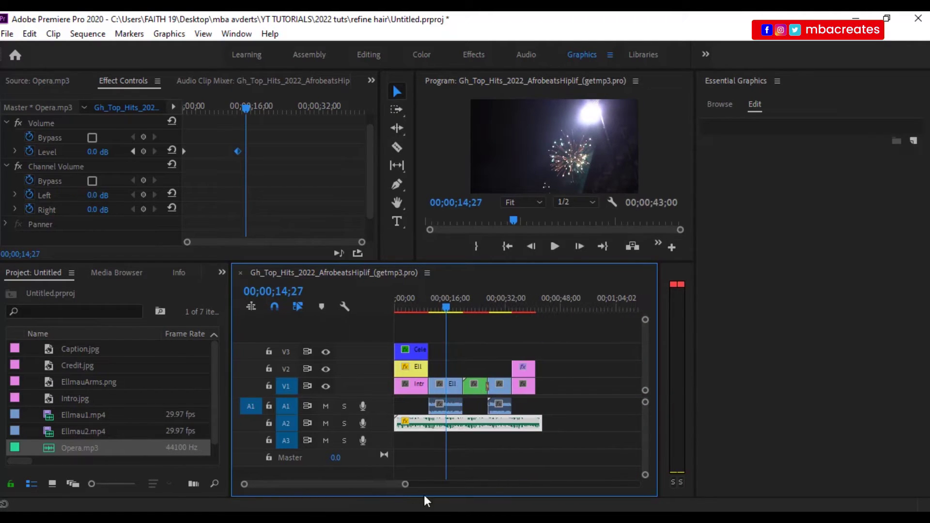
pyautogui.moveTo(450, 311); pyautogui.dragTo(522, 330)
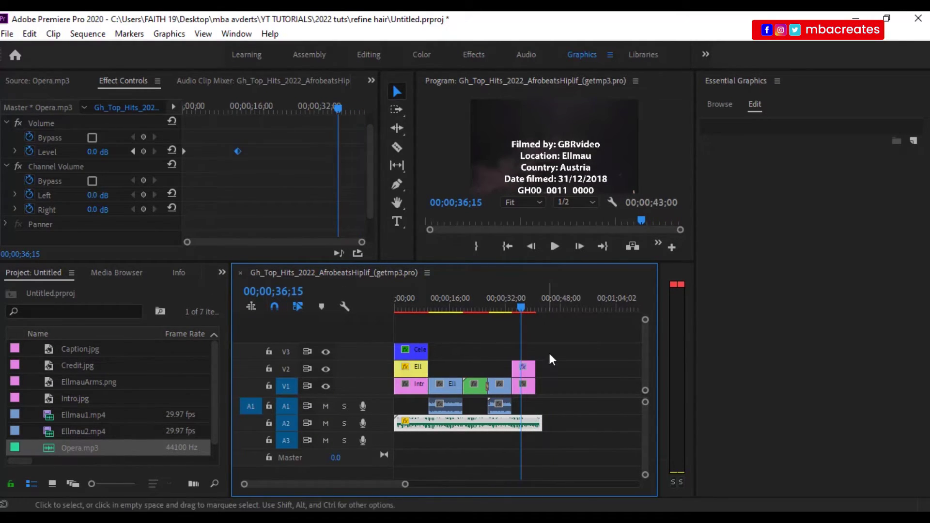
pyautogui.moveTo(522, 314); pyautogui.dragTo(527, 307)
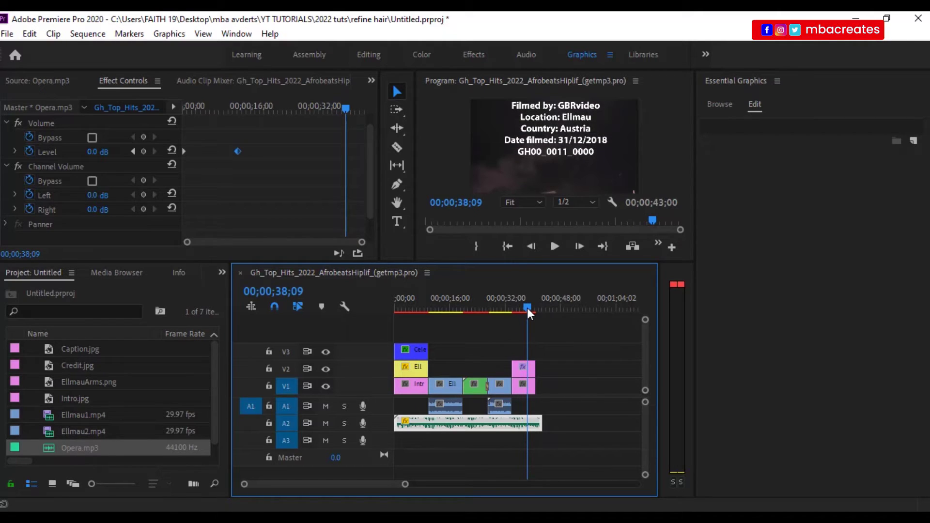
pyautogui.moveTo(407, 484); pyautogui.dragTo(310, 482)
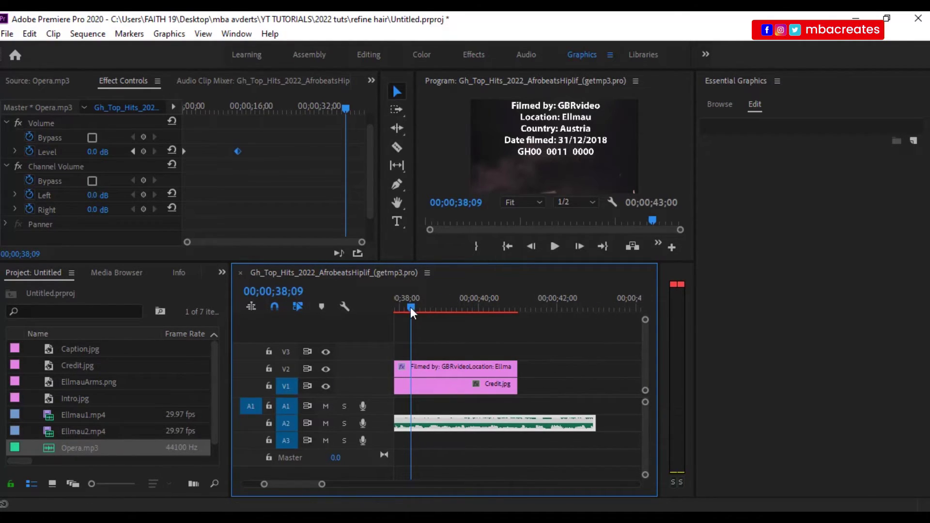
pyautogui.moveTo(409, 306)
pyautogui.mouseDown()
pyautogui.moveTo(398, 308)
pyautogui.moveTo(426, 307)
pyautogui.moveTo(392, 307)
pyautogui.moveTo(486, 311)
pyautogui.moveTo(415, 306)
pyautogui.mouseUp()
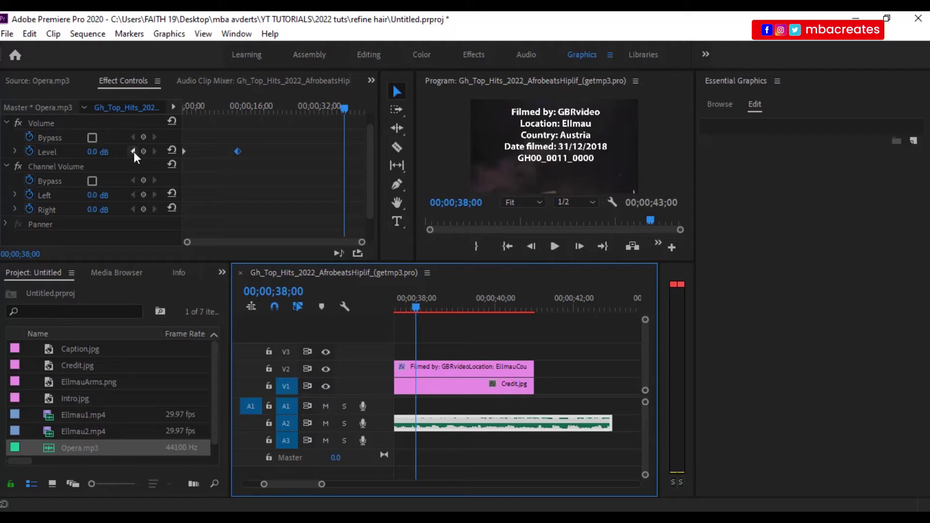
pyautogui.moveTo(416, 307); pyautogui.dragTo(457, 314)
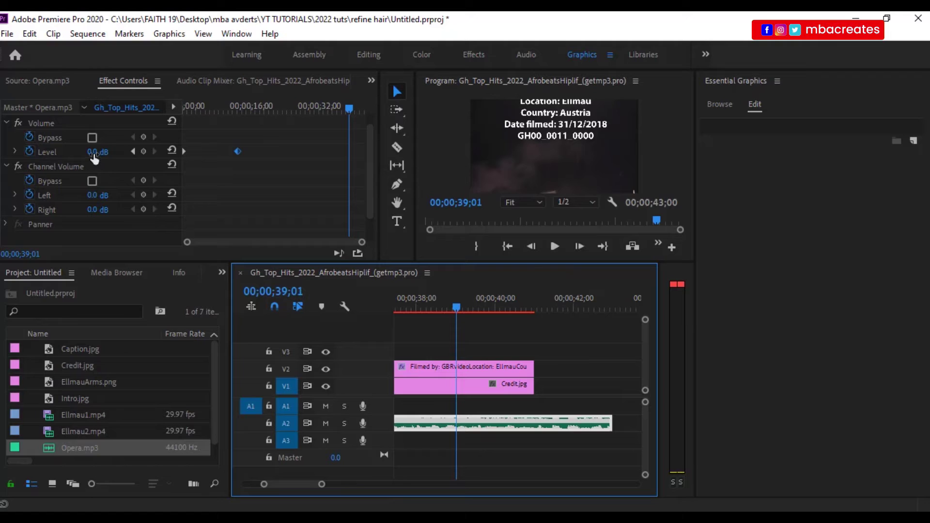
pyautogui.click(143, 151)
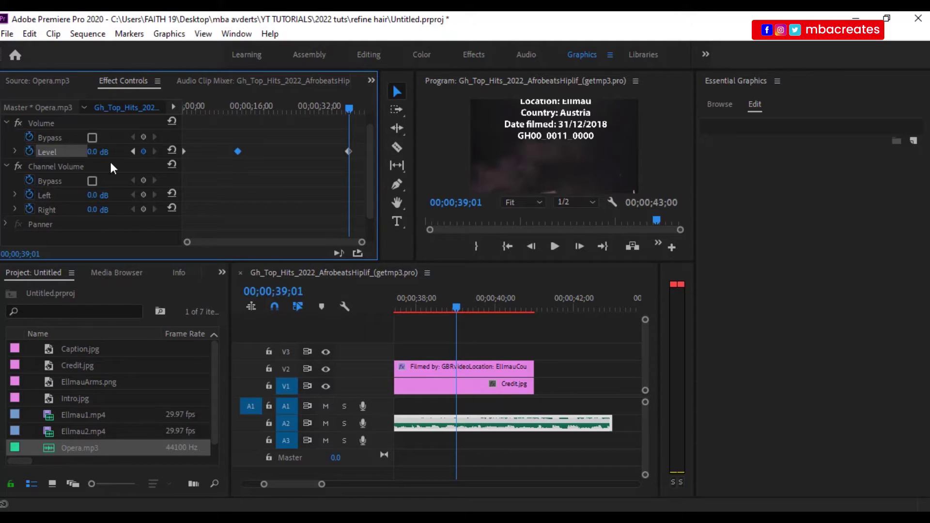
pyautogui.moveTo(458, 306); pyautogui.dragTo(612, 360)
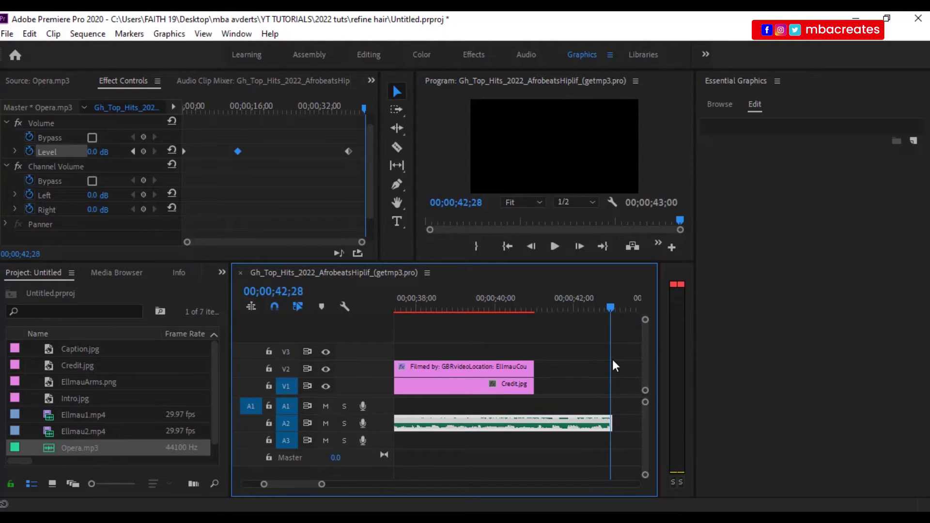
# Set the Volume Level to -40 dB at 00;00;42;28 and play back the ending fade-out
pyautogui.click(92, 154)
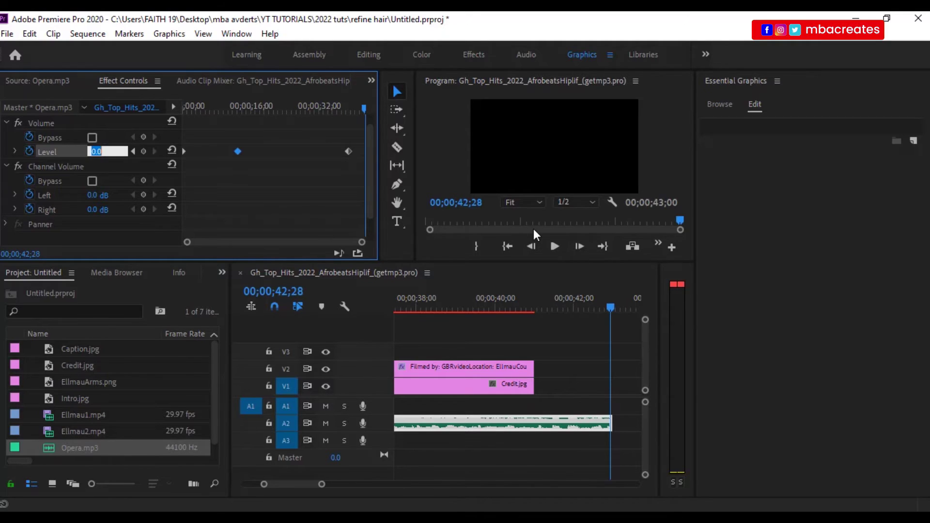
pyautogui.write('-40')
pyautogui.press('Return')
pyautogui.moveTo(607, 306); pyautogui.dragTo(451, 304)
pyautogui.click(552, 247)
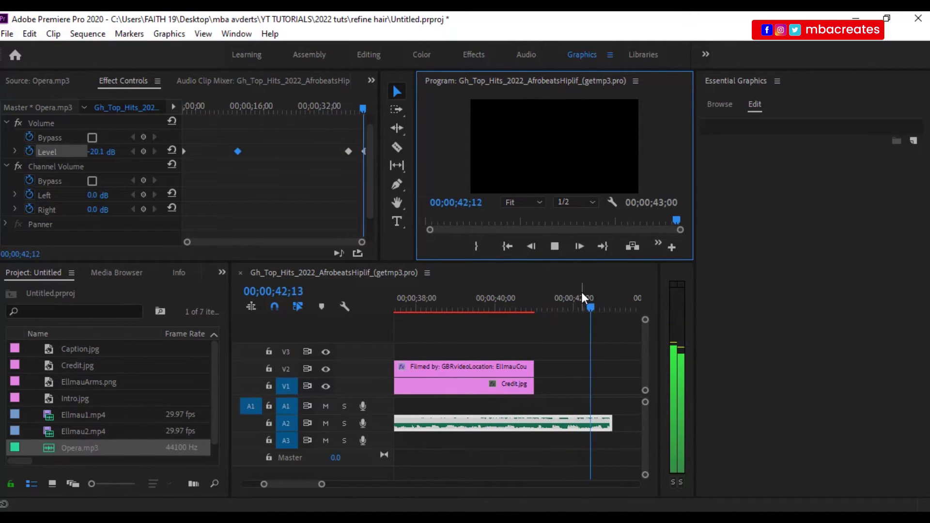
pyautogui.moveTo(615, 310); pyautogui.dragTo(528, 300)
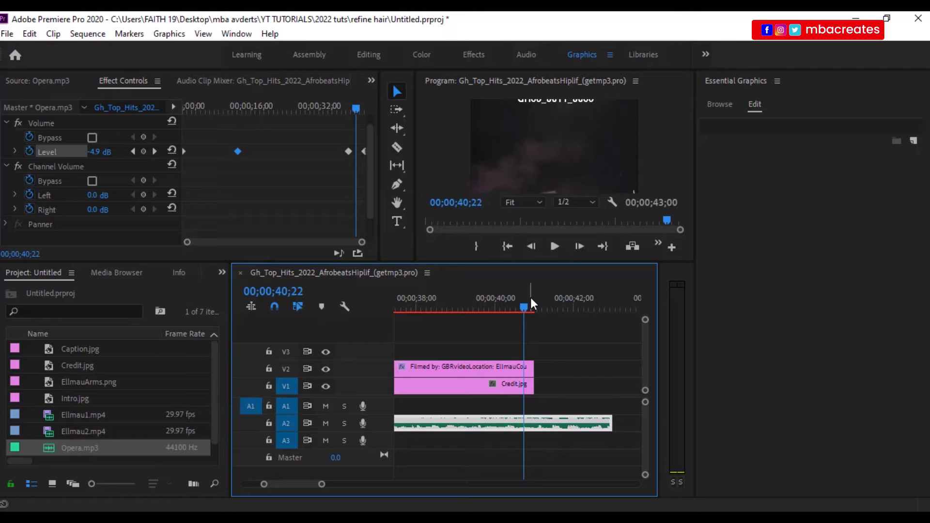
pyautogui.moveTo(278, 484); pyautogui.dragTo(392, 484)
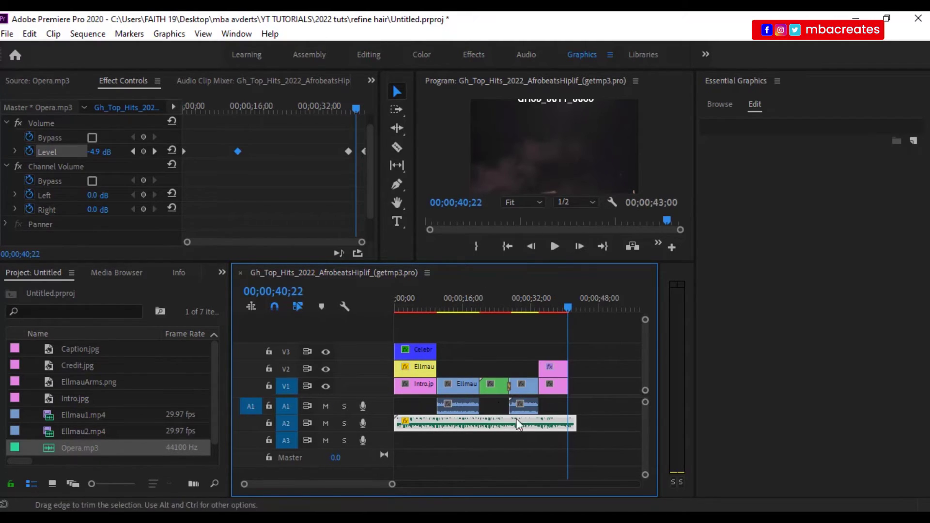
# Mute track A1 and play from about 10 seconds to confirm only the Opera music is heard
pyautogui.click(324, 408)
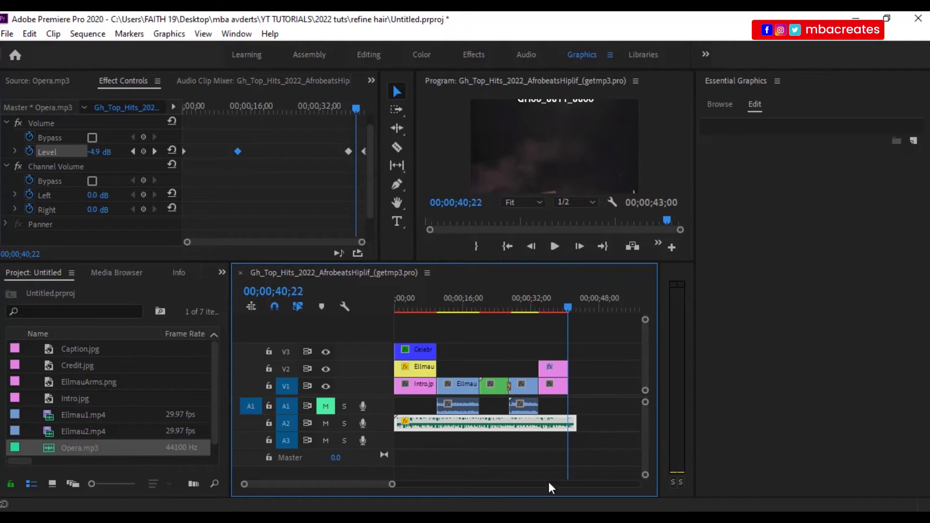
pyautogui.moveTo(568, 307); pyautogui.dragTo(440, 329)
pyautogui.click(554, 246)
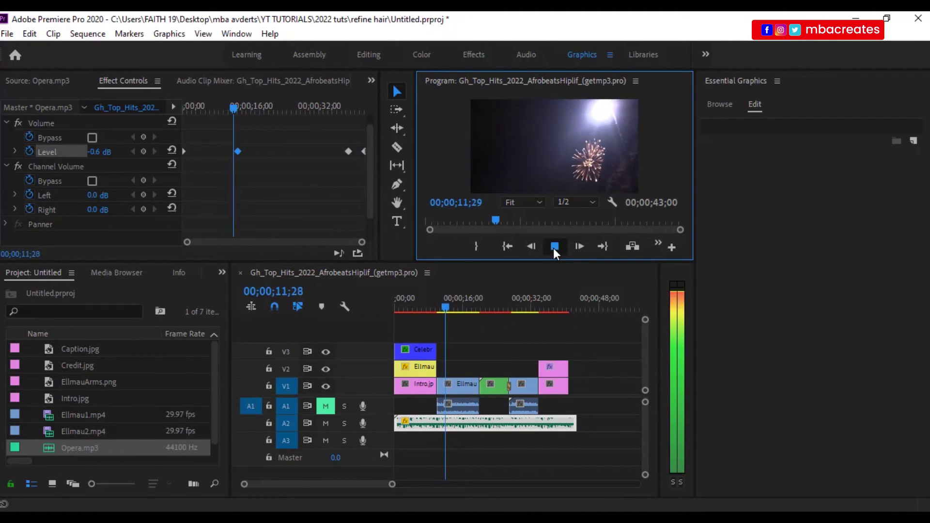
pyautogui.click(555, 246)
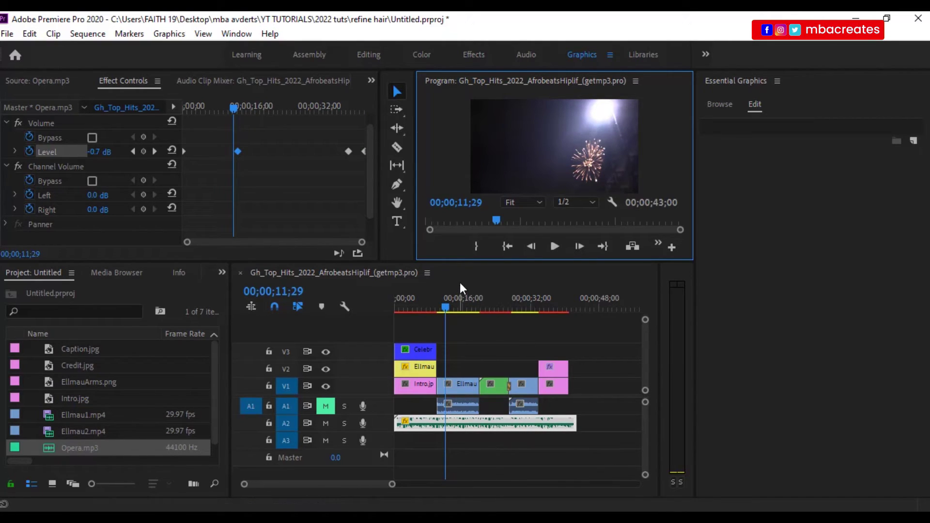
pyautogui.click(458, 304)
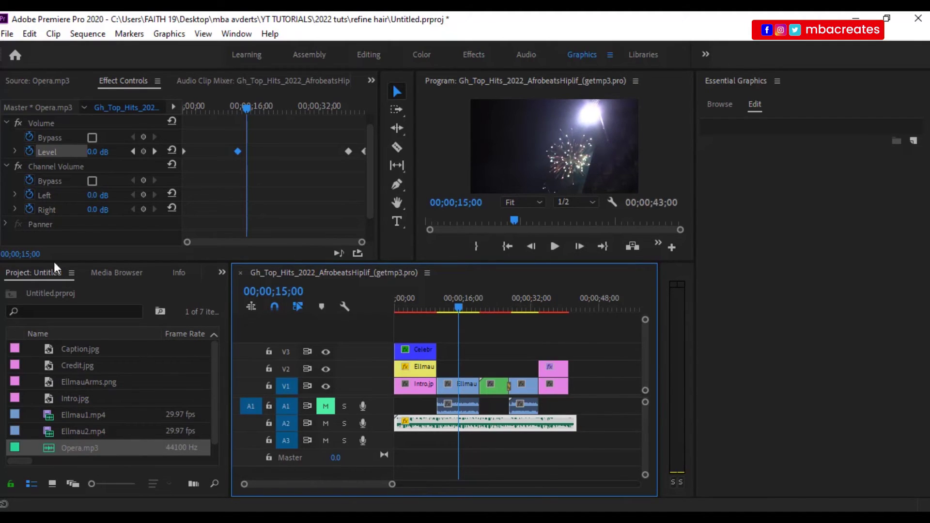
# Start a media export of the sequence as MP3 at 128 kbps and open the output name window
pyautogui.click(9, 33)
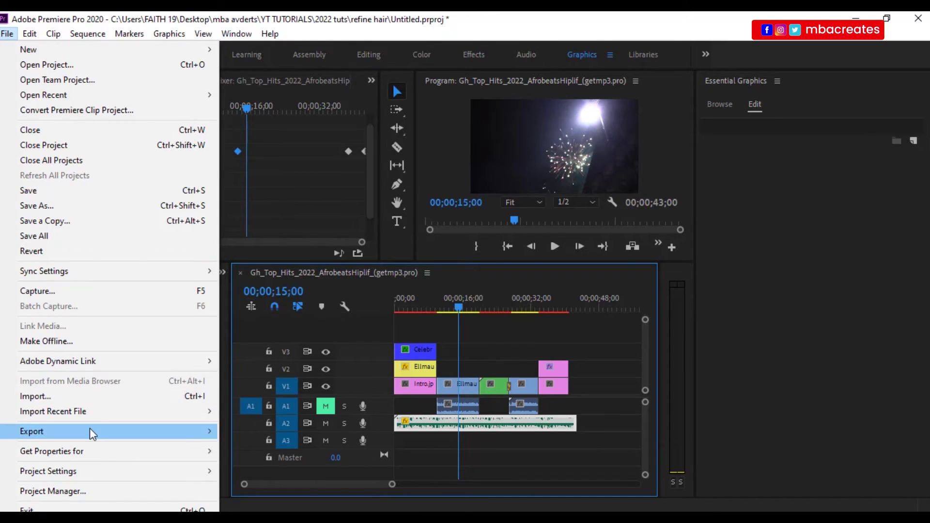
pyautogui.moveTo(89, 428)
pyautogui.click(269, 266)
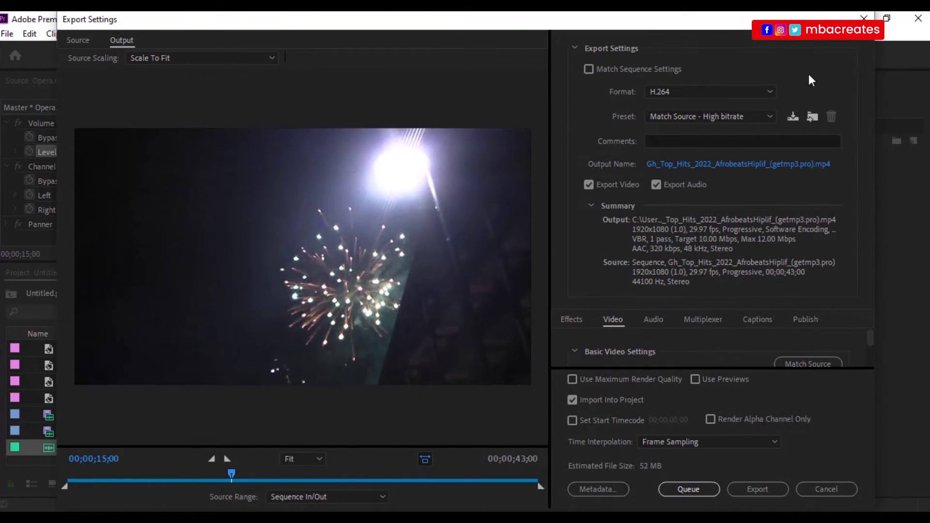
pyautogui.click(772, 92)
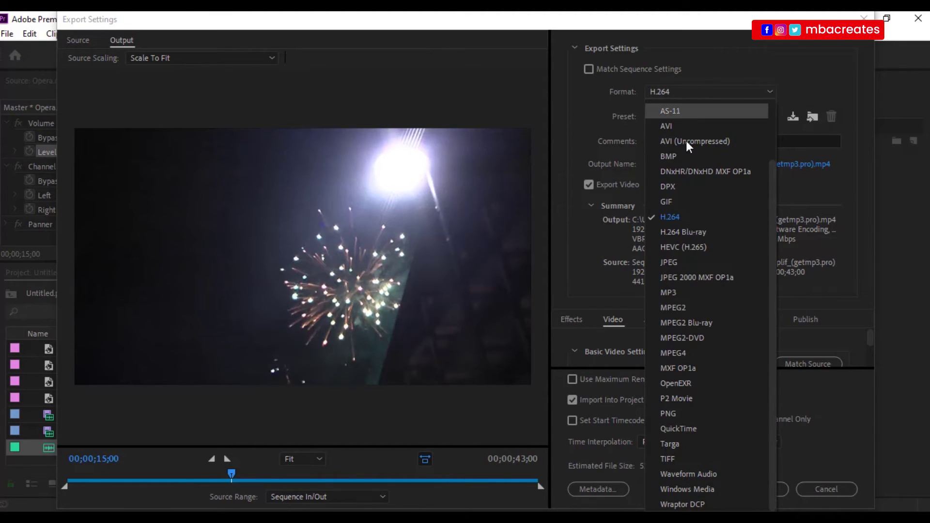
pyautogui.click(671, 295)
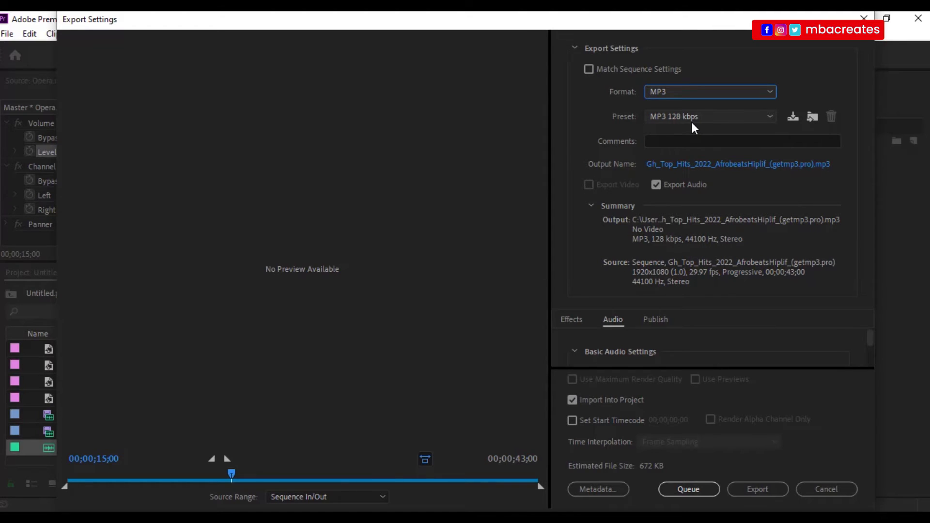
pyautogui.click(707, 167)
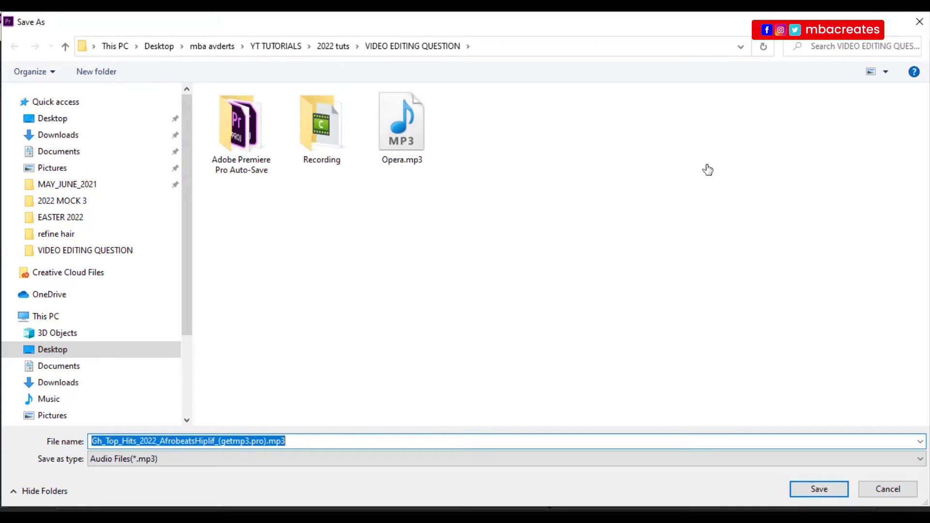
# Name the audio file Opera_2_GH0011_99999 in VIDEO EDITING QUESTION and export the MP3
pyautogui.write('Opers')
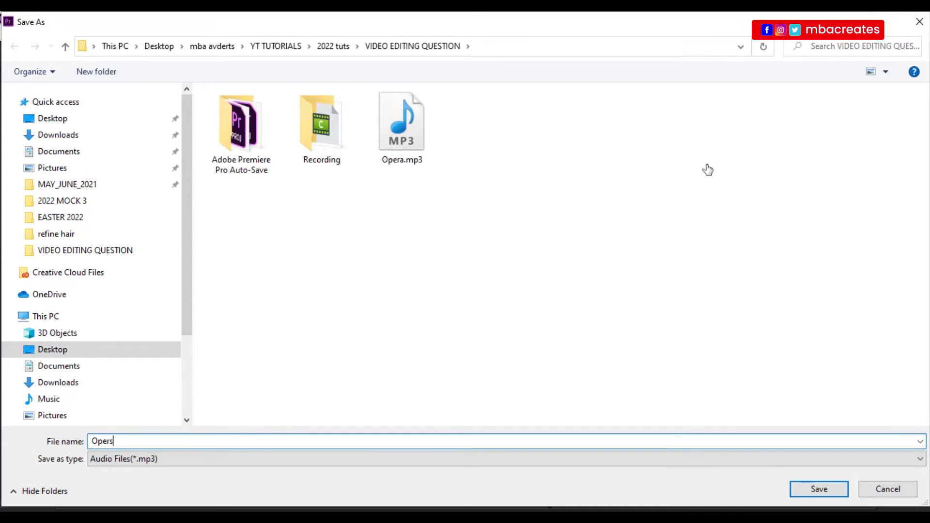
pyautogui.press('BackSpace')
pyautogui.write('a')
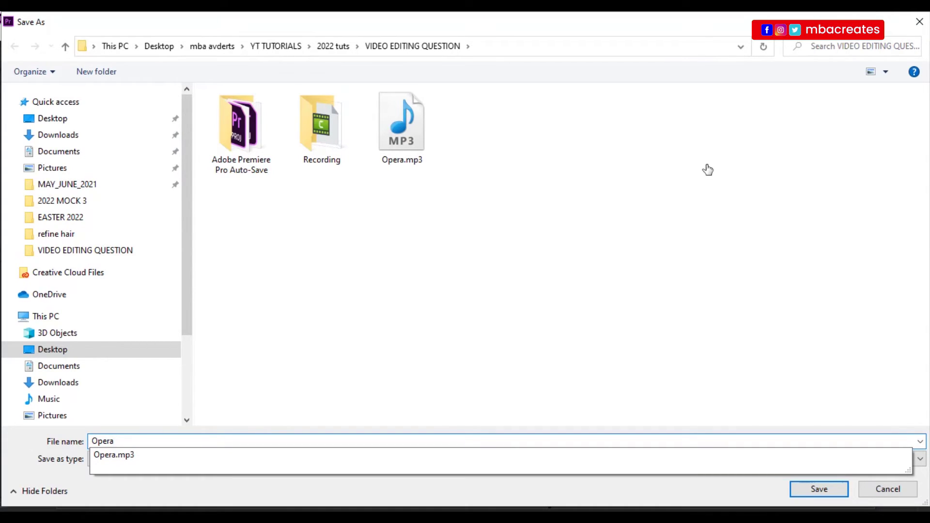
pyautogui.write('_2')
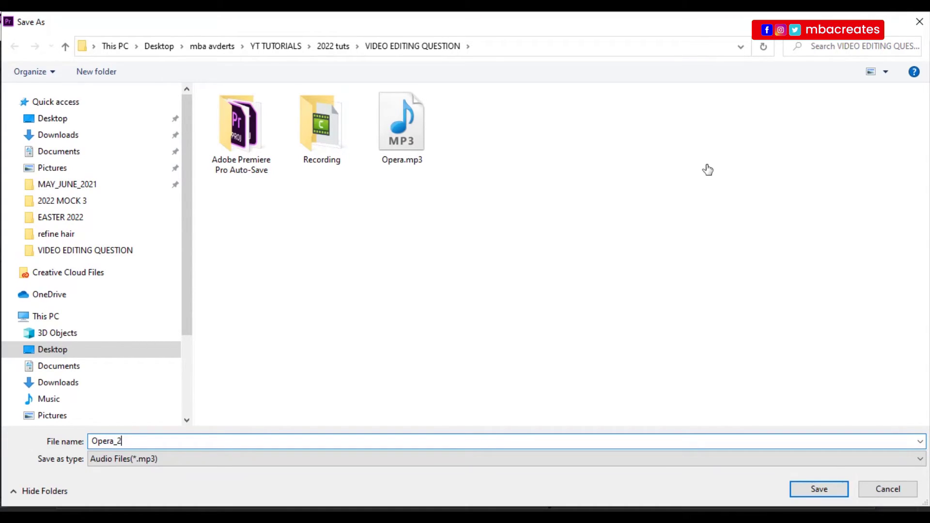
pyautogui.write('H')
pyautogui.write('0011_99999')
pyautogui.click(805, 489)
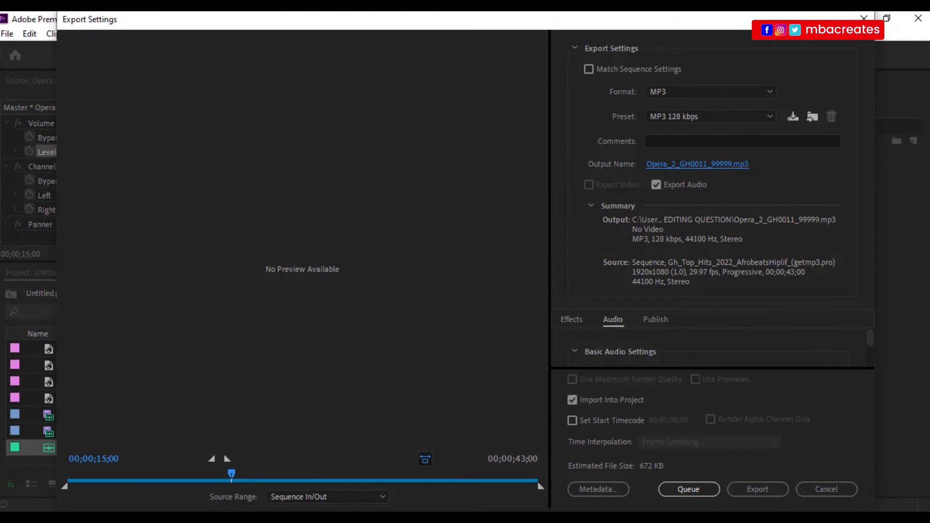
pyautogui.click(758, 489)
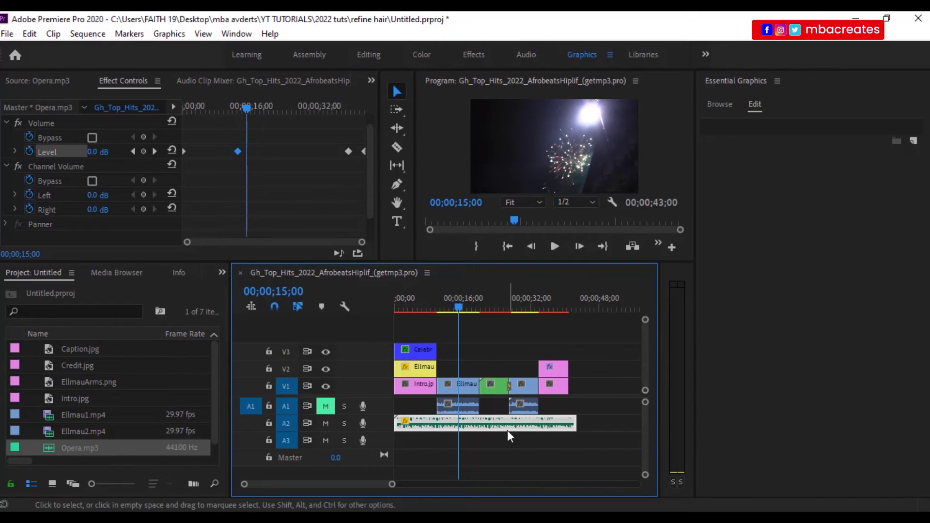
# Unmute track A1 and scrub the sequence from its start to about 35 seconds
pyautogui.click(326, 407)
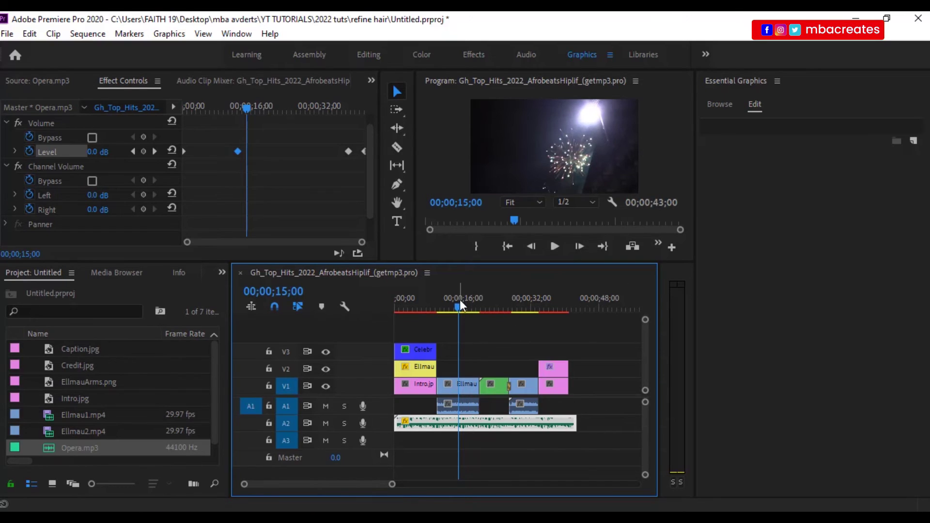
pyautogui.moveTo(460, 313); pyautogui.dragTo(396, 311)
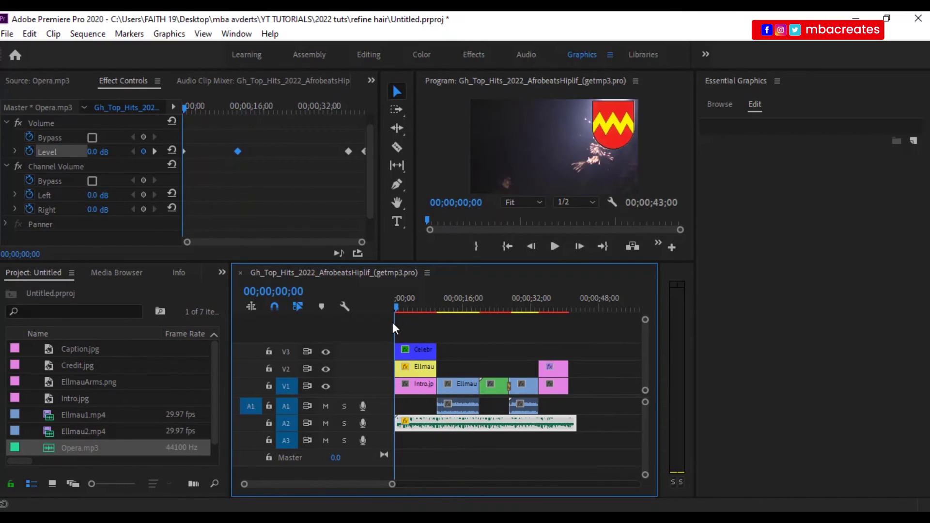
pyautogui.moveTo(468, 325); pyautogui.dragTo(548, 336)
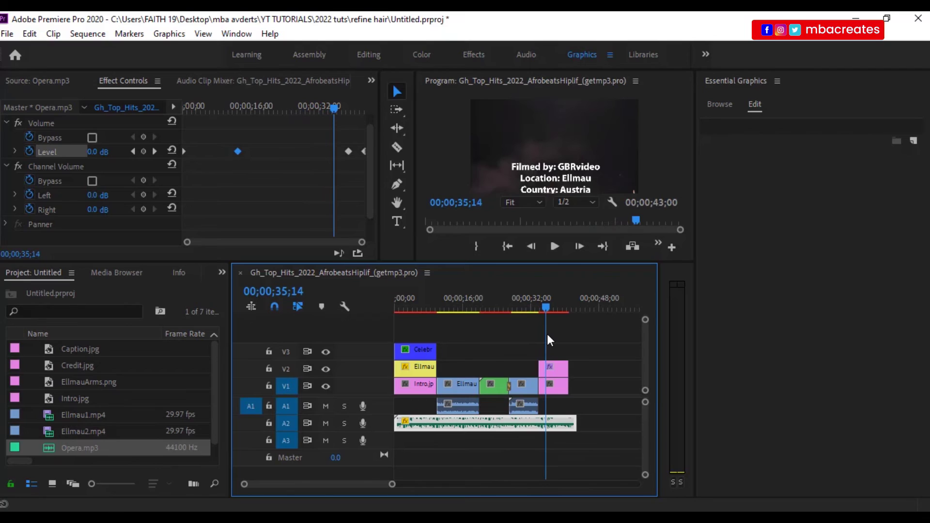
# Change the Opera.mp3 clip duration from 43 to 00;00;41;00 and play back the sequence end
pyautogui.rightClick(562, 427)
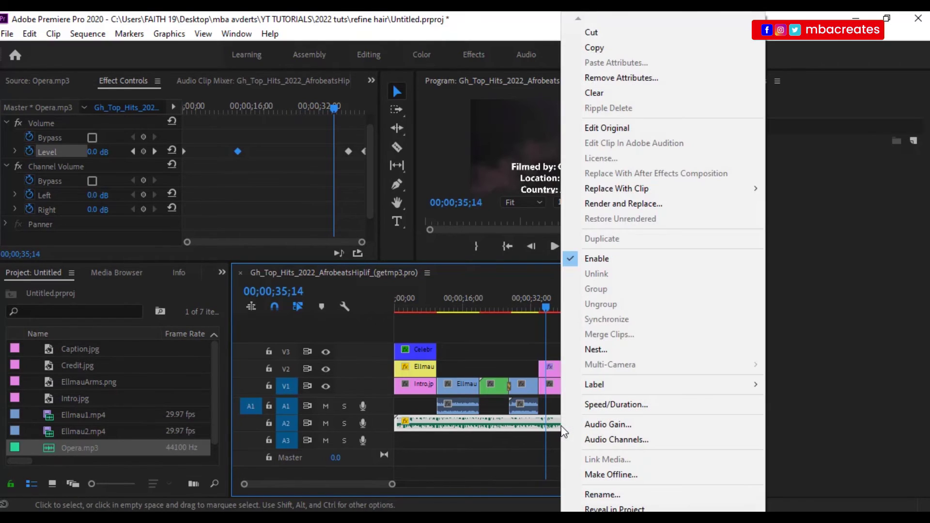
pyautogui.click(614, 405)
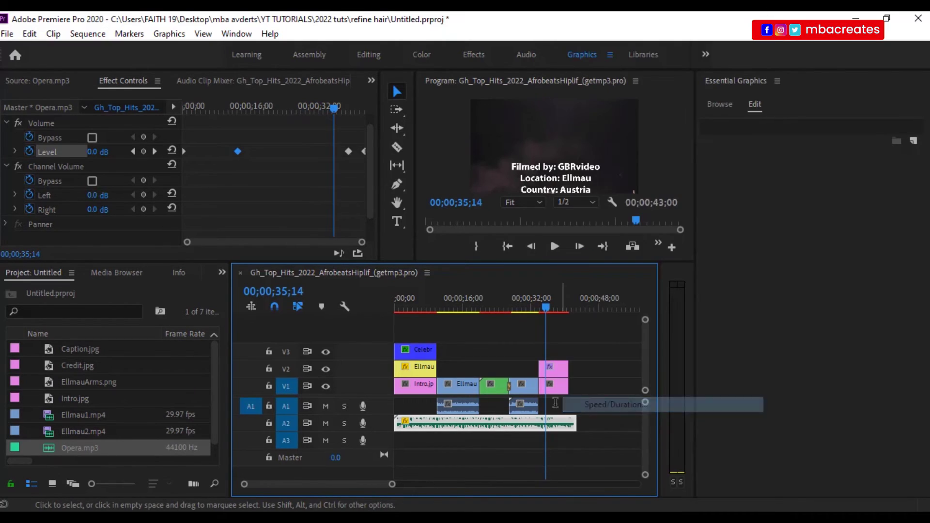
pyautogui.moveTo(109, 22); pyautogui.dragTo(507, 190)
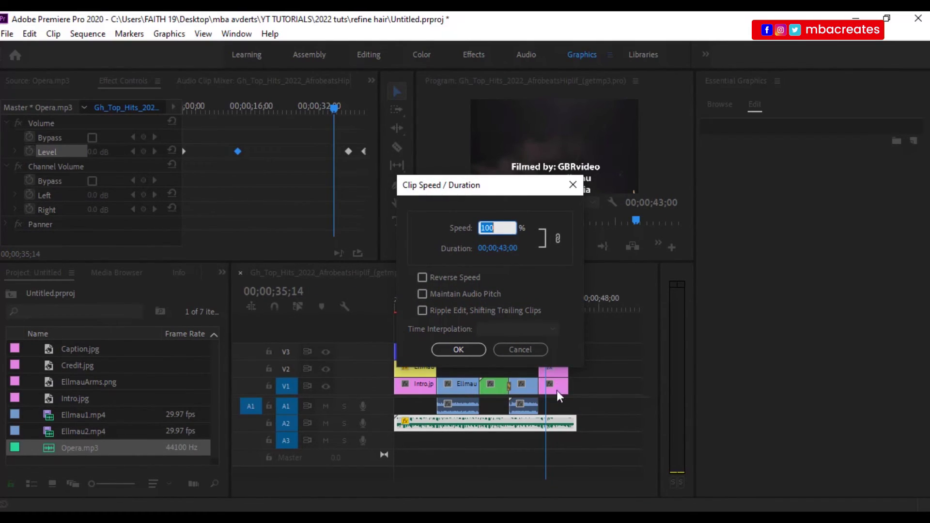
pyautogui.click(502, 250)
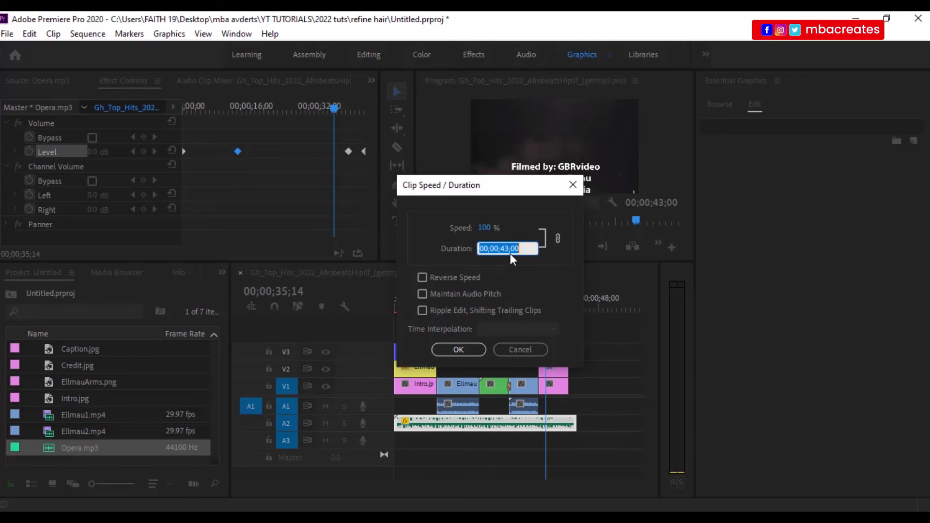
pyautogui.click(508, 249)
pyautogui.press('BackSpace')
pyautogui.write('1')
pyautogui.click(450, 348)
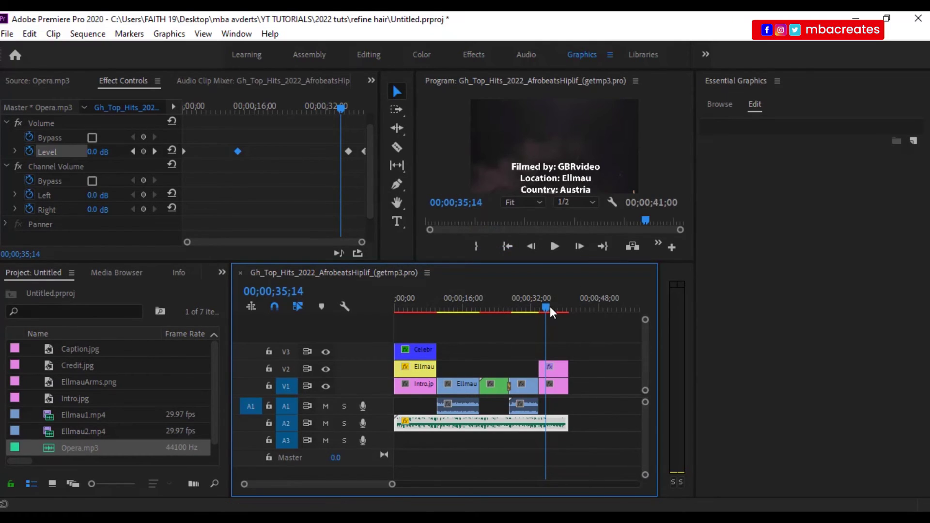
pyautogui.moveTo(552, 313)
pyautogui.mouseDown()
pyautogui.moveTo(571, 312)
pyautogui.moveTo(544, 314)
pyautogui.mouseUp()
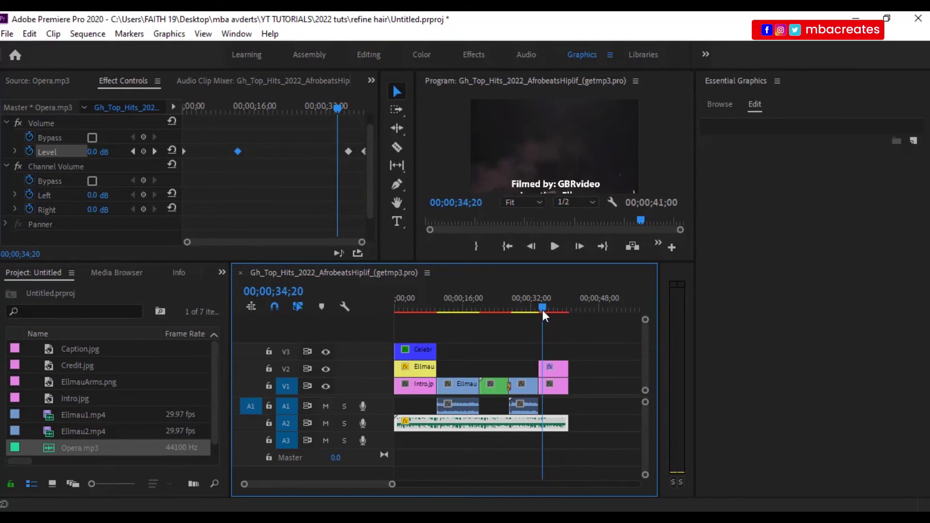
pyautogui.click(554, 247)
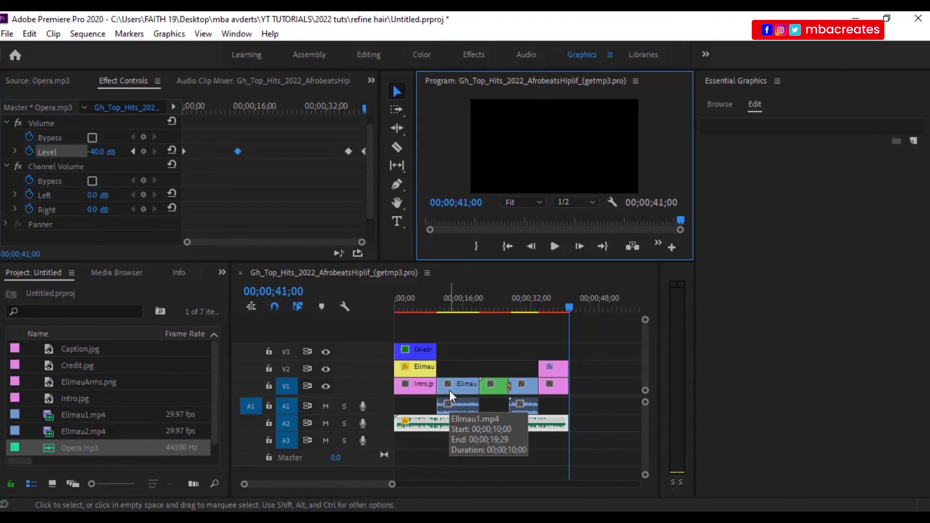
# Start a new media export of the sequence in Windows Media format with the HD 1080p 29.97 preset
pyautogui.click(526, 286)
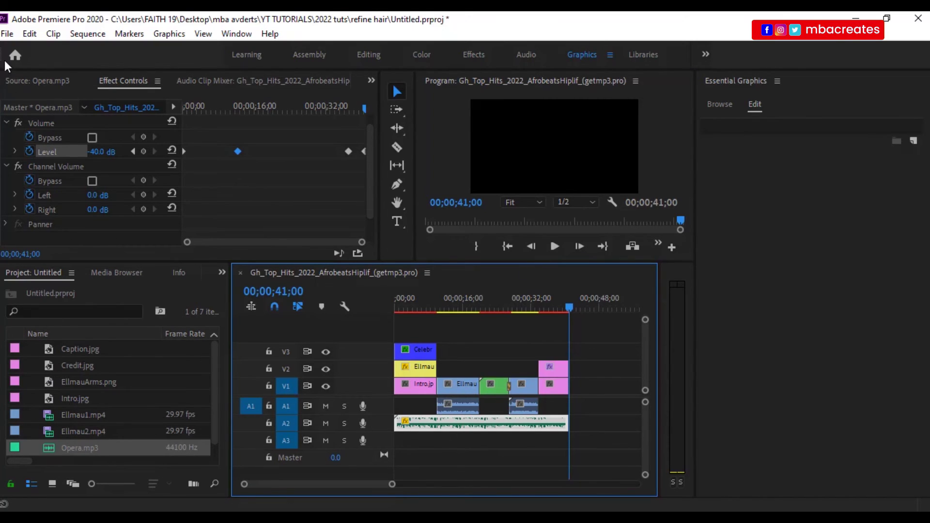
pyautogui.click(5, 34)
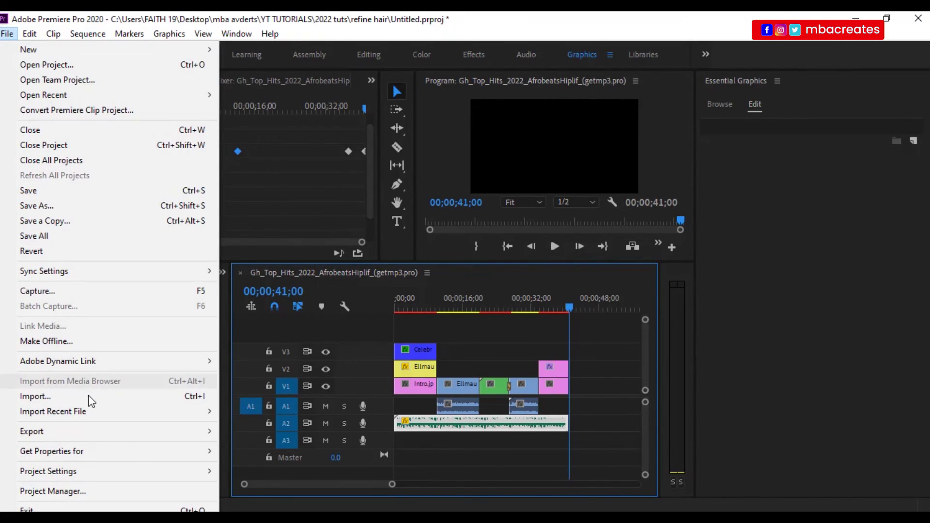
pyautogui.moveTo(102, 435)
pyautogui.click(311, 265)
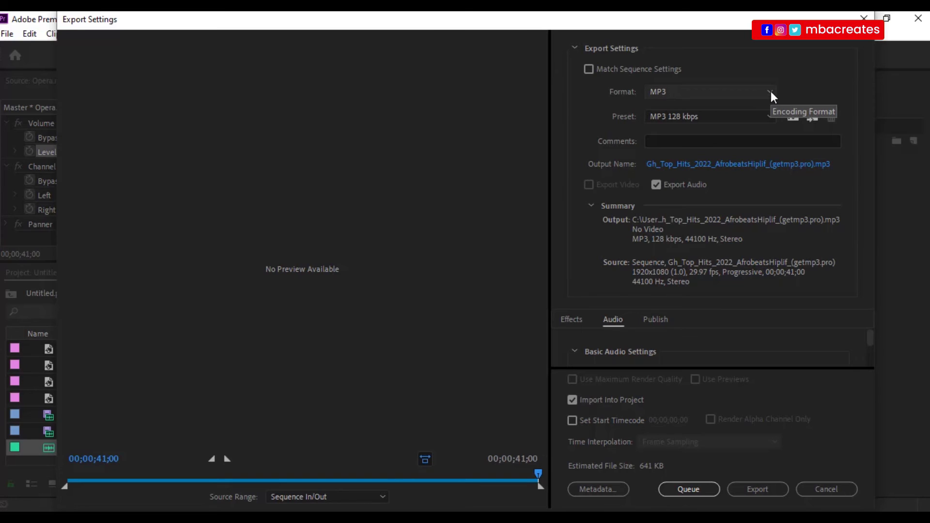
pyautogui.click(770, 92)
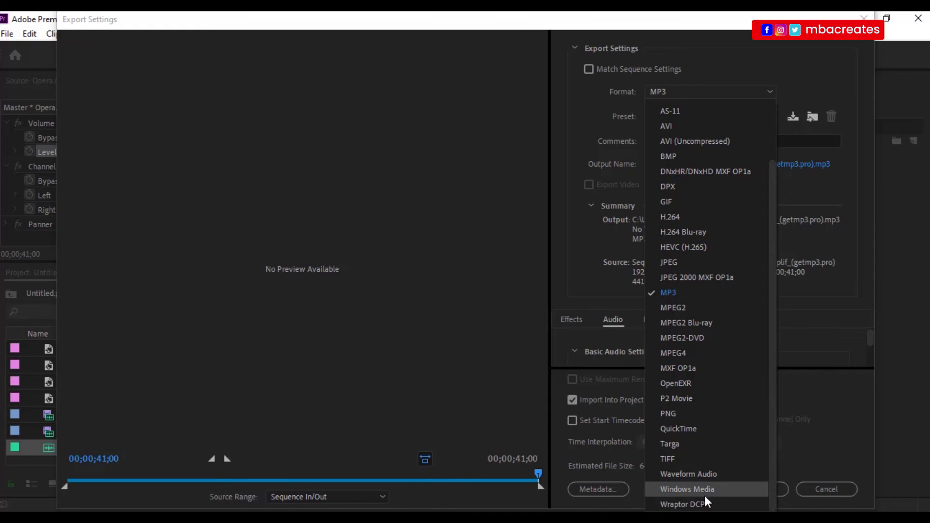
pyautogui.click(683, 490)
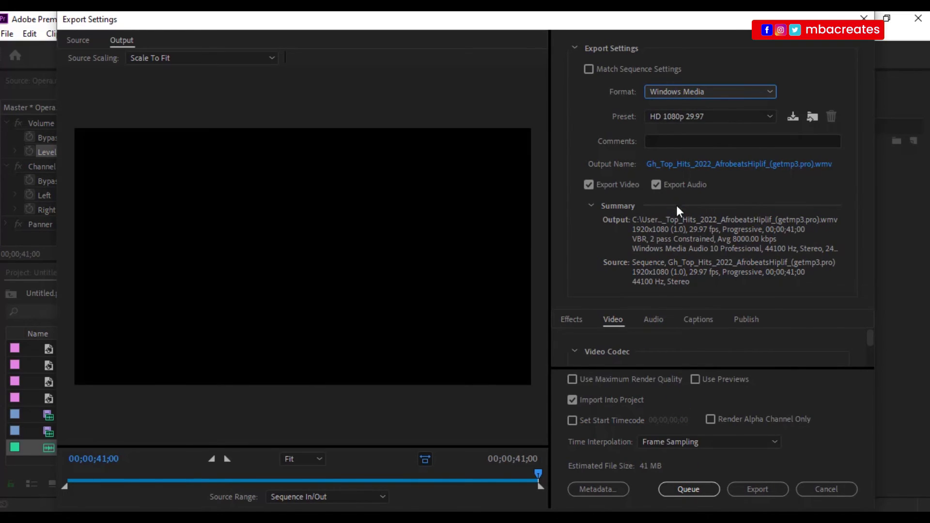
# Name the output Ellmau_2_GH011_99999.wmv and encode the sequence to WMV at 1920x1080
pyautogui.click(691, 164)
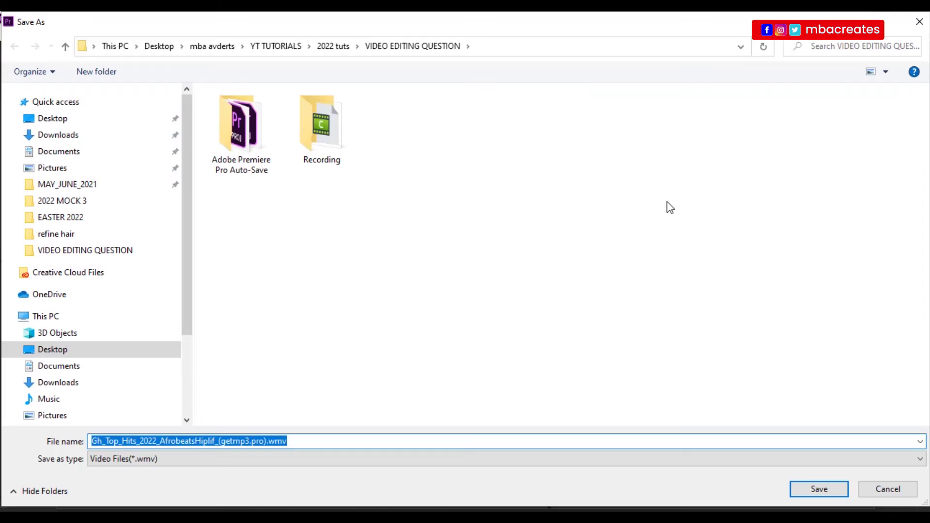
pyautogui.write('Evi')
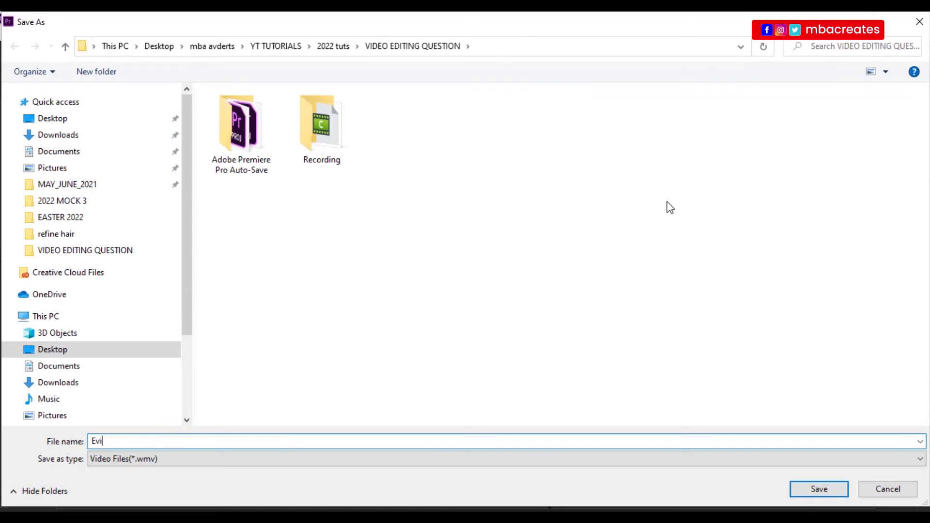
pyautogui.write('den')
pyautogui.press('BackSpace')
pyautogui.press('BackSpace')
pyautogui.press('BackSpace')
pyautogui.press('BackSpace')
pyautogui.press('BackSpace')
pyautogui.press('BackSpace')
pyautogui.press('BackSpace')
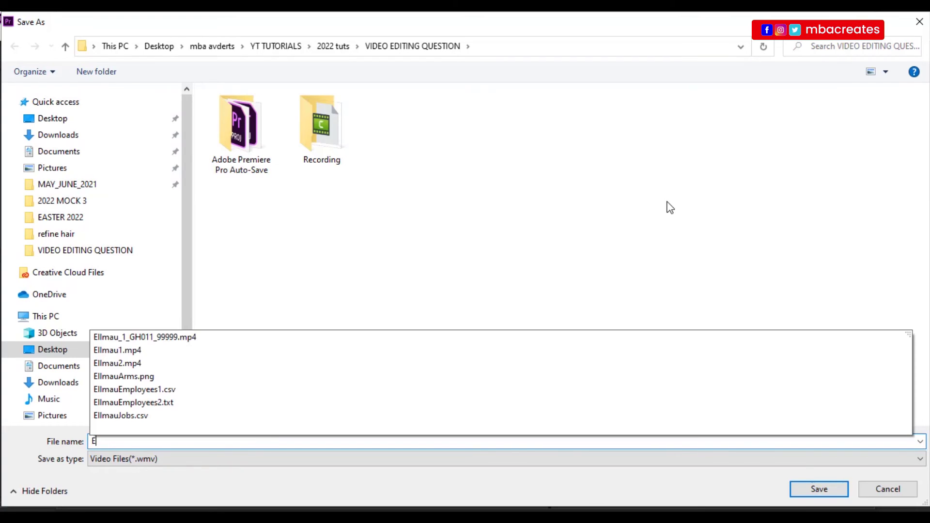
pyautogui.write('llmau_2')
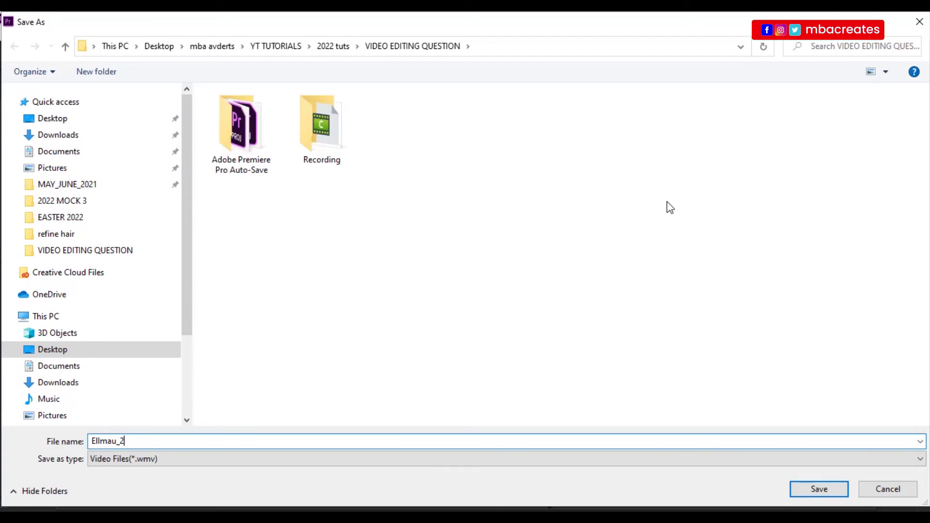
pyautogui.write('_GH011_99999')
pyautogui.click(804, 492)
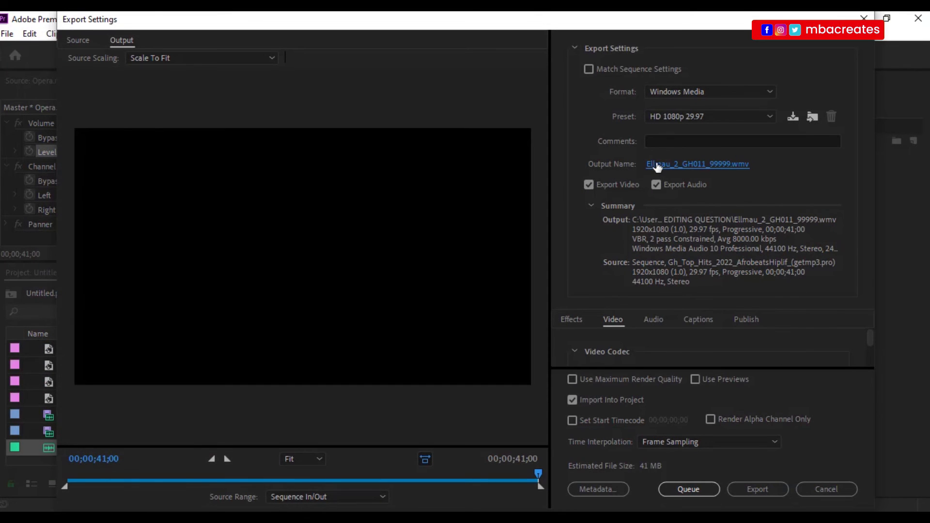
pyautogui.click(754, 492)
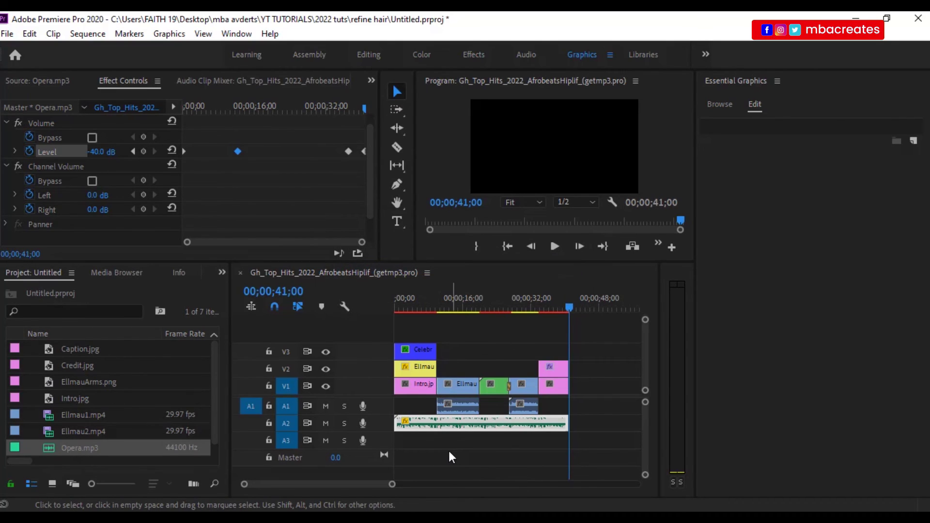
# Reopen the export settings, keep the AVI format with the NTSC DV preset, and open the output name window
pyautogui.click(524, 275)
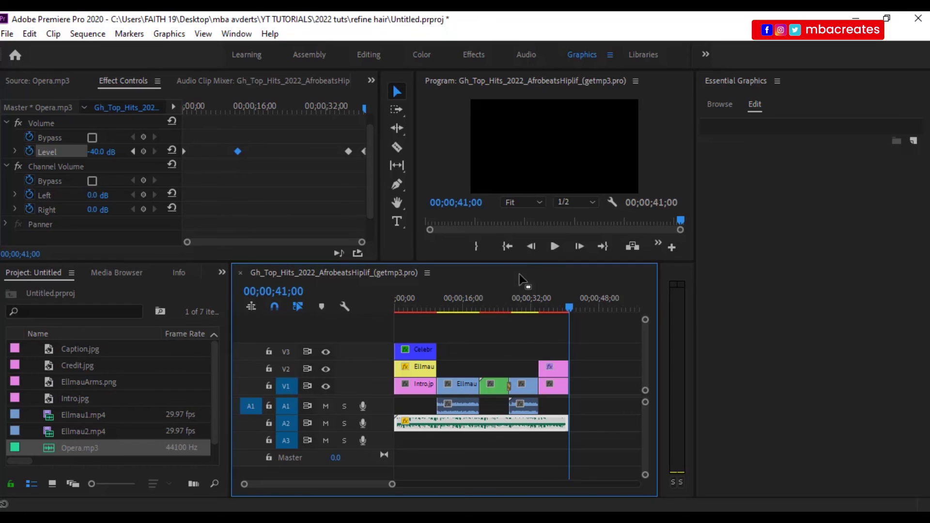
pyautogui.click(7, 33)
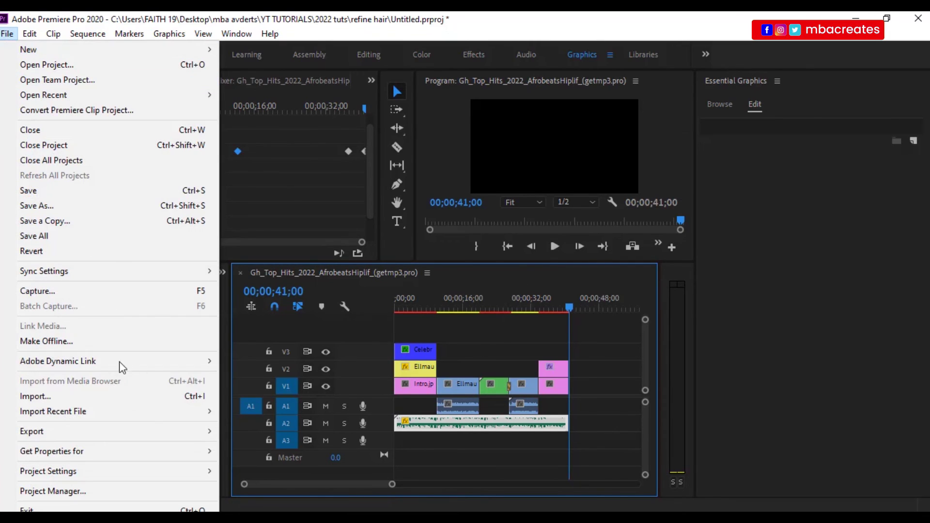
pyautogui.moveTo(97, 432)
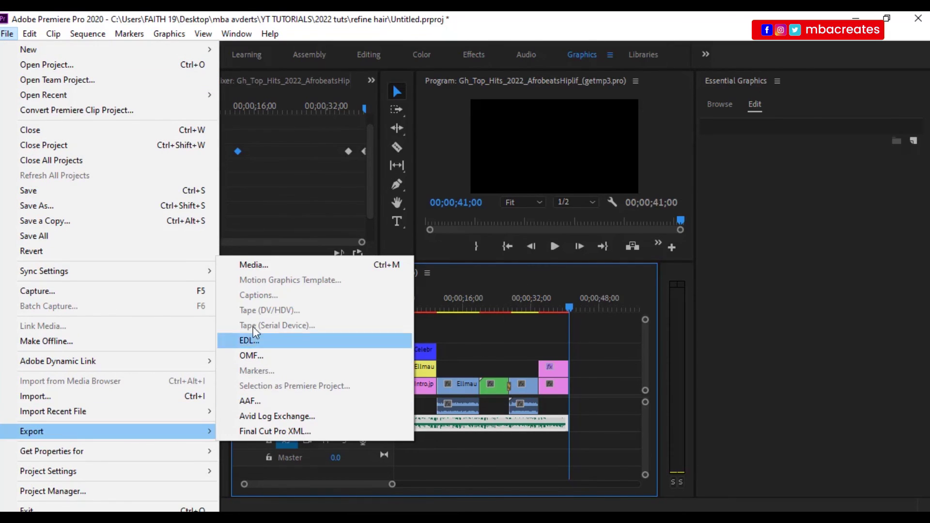
pyautogui.click(260, 272)
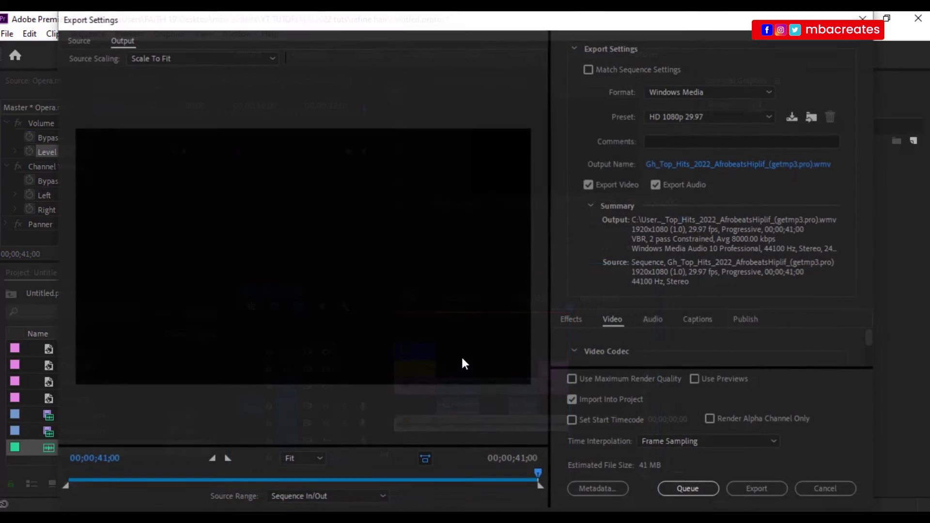
pyautogui.click(769, 91)
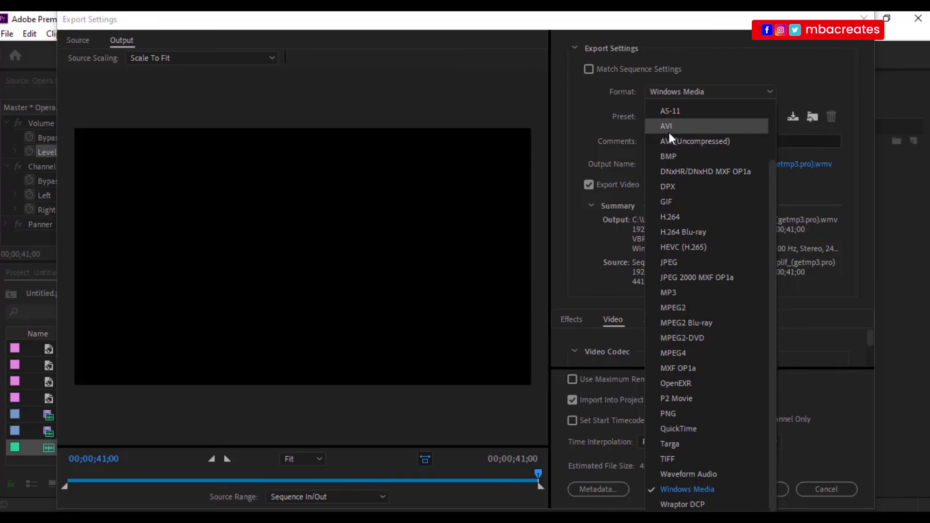
pyautogui.press('Escape')
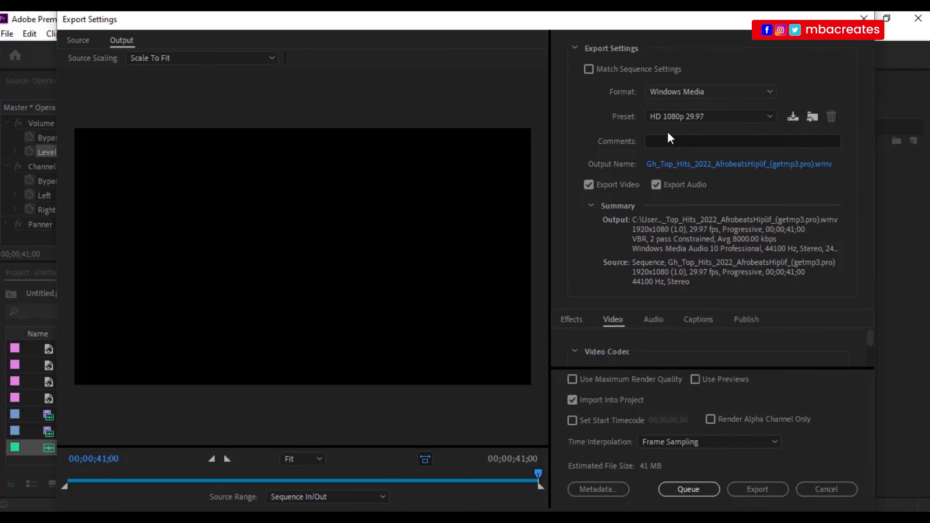
pyautogui.click(676, 165)
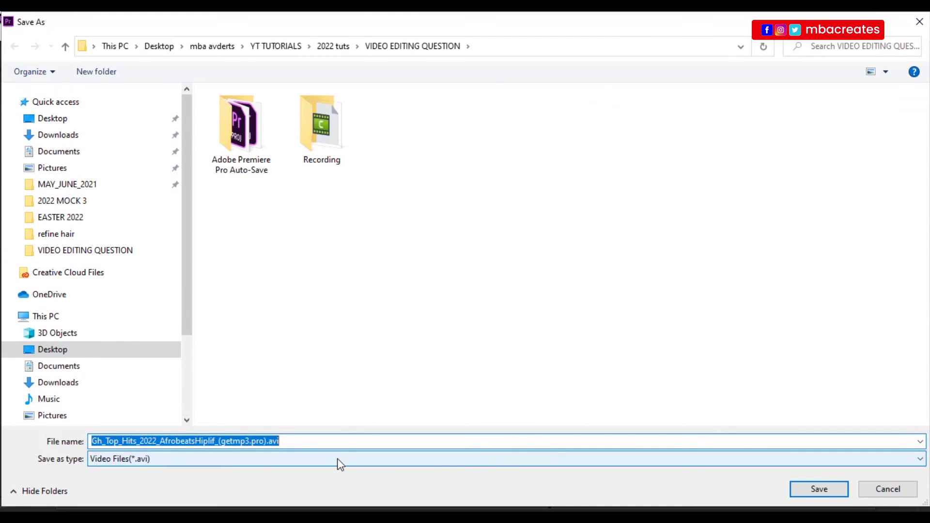
# Name the output Ellmau_3_GH011_99999 and export the sequence as an AVI at 720x480
pyautogui.write('E')
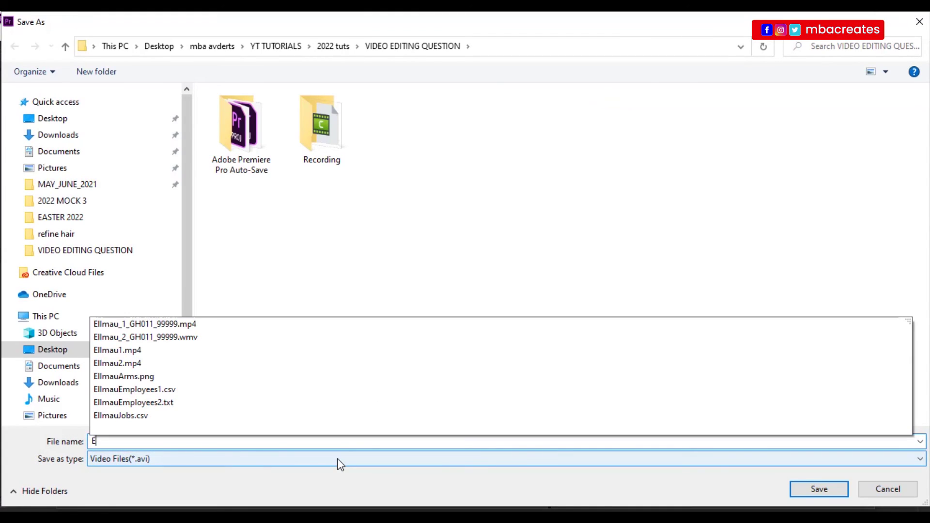
pyautogui.click(135, 341)
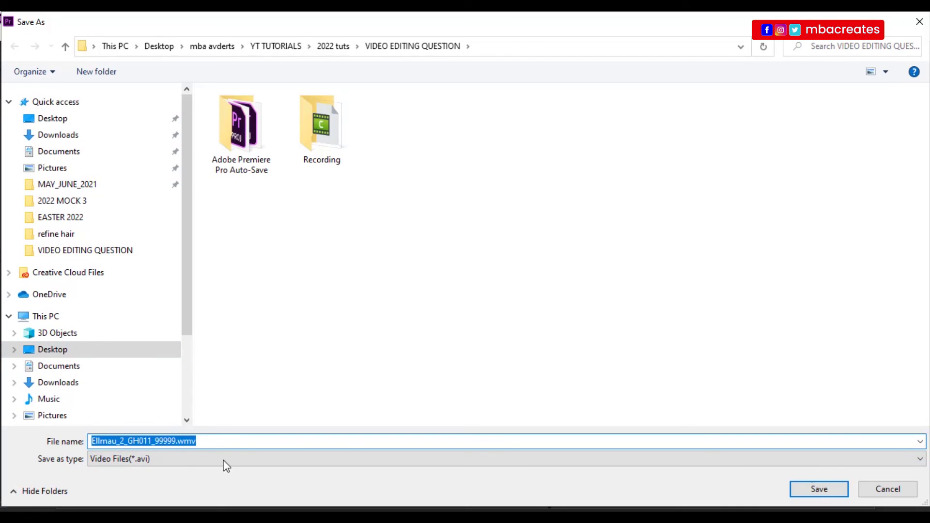
pyautogui.click(126, 446)
pyautogui.press('BackSpace')
pyautogui.write('3')
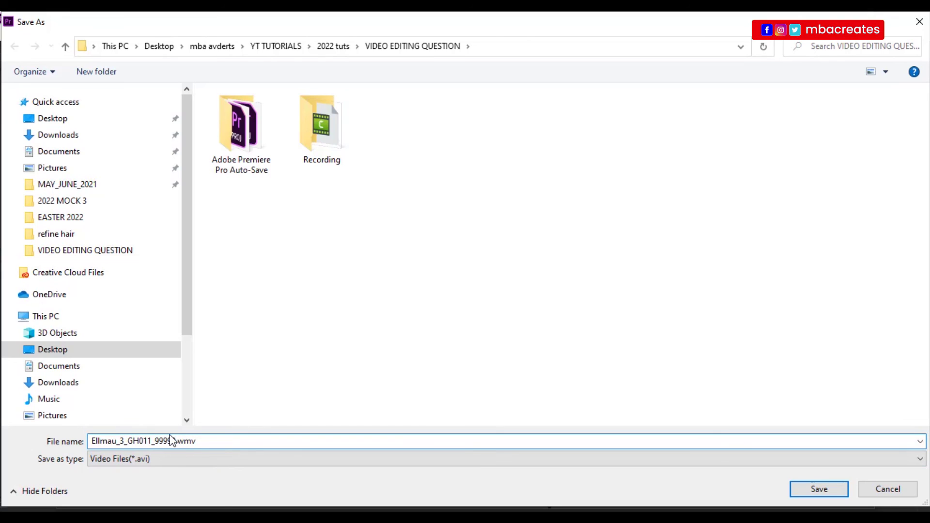
pyautogui.click(222, 440)
pyautogui.press('BackSpace')
pyautogui.press('BackSpace')
pyautogui.press('BackSpace')
pyautogui.press('BackSpace')
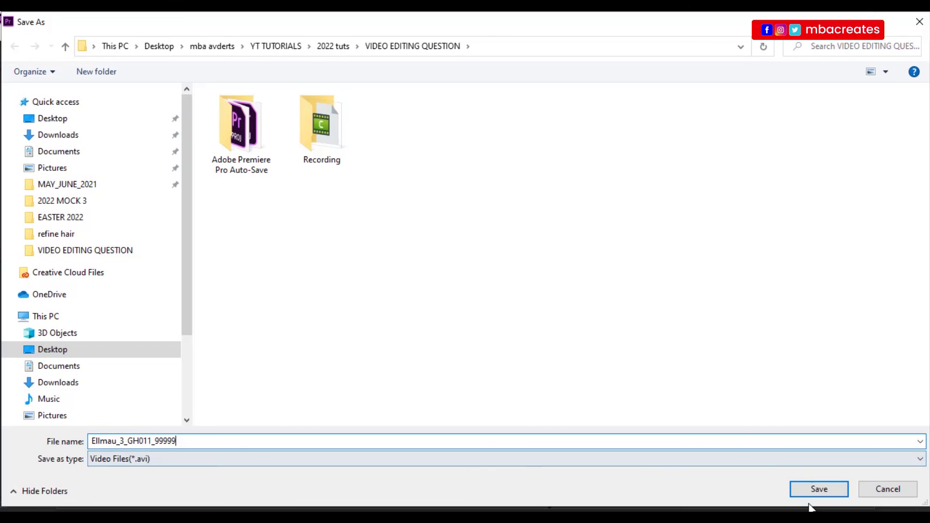
pyautogui.click(808, 488)
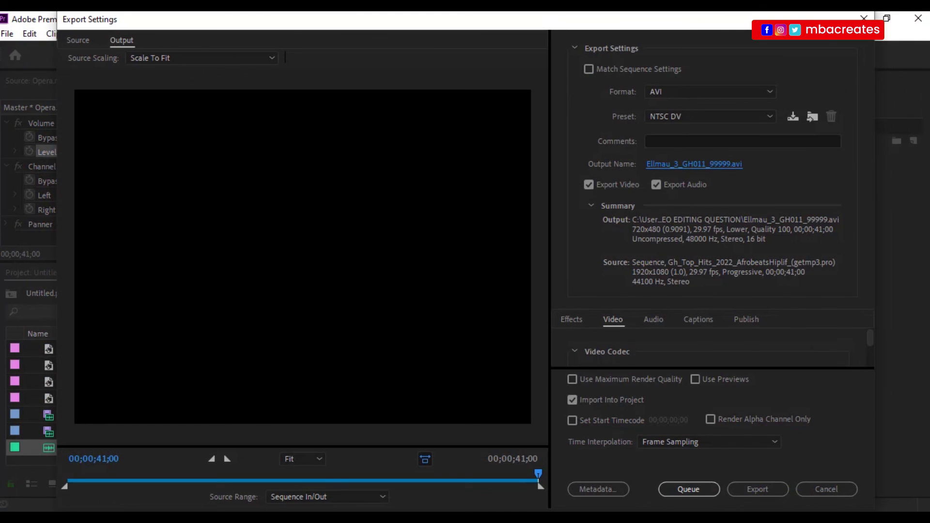
pyautogui.click(759, 489)
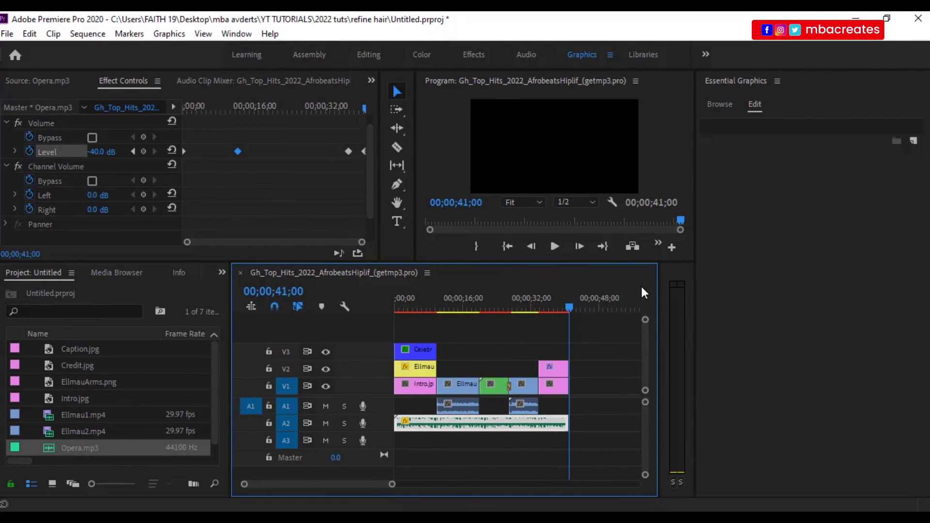
# Bring the VIDEO EDITING QUESTION folder window forward and widen its Name column
pyautogui.moveTo(383, 517)
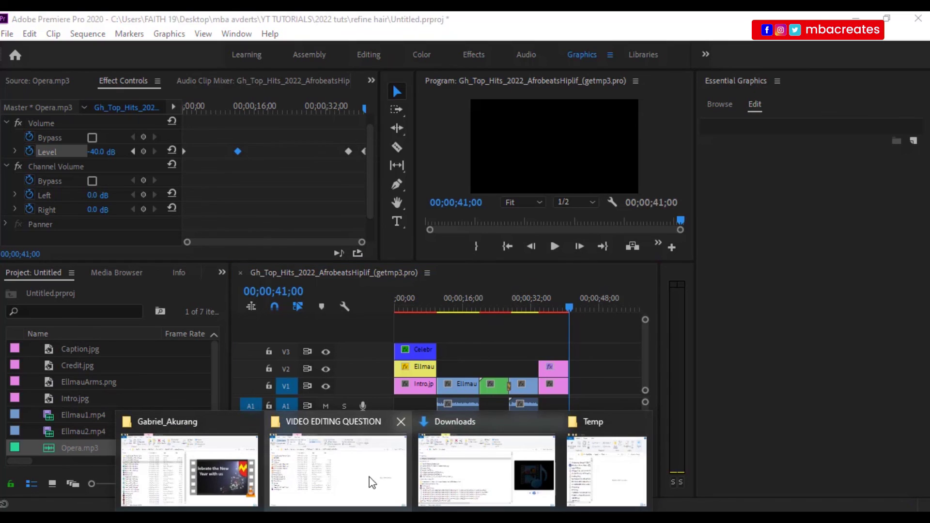
pyautogui.click(372, 483)
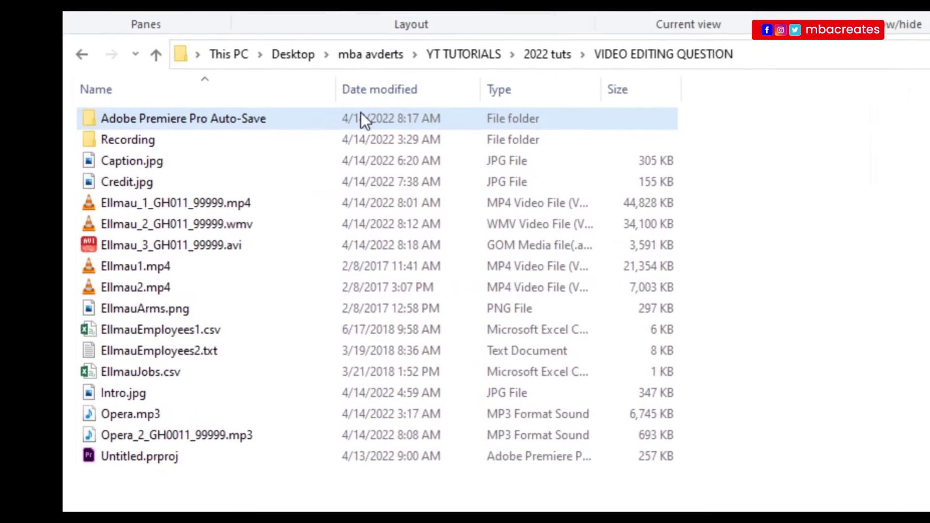
pyautogui.moveTo(343, 86); pyautogui.dragTo(565, 181)
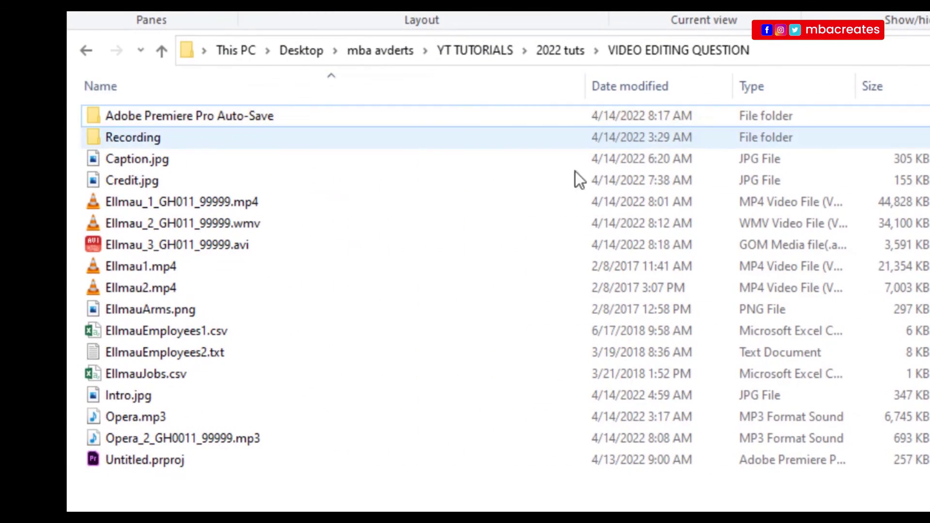
# Select each export in turn: the MP4, the WMV, Opera_2_GH0011_99999.mp3, and the 3,591 KB AVI
pyautogui.click(210, 198)
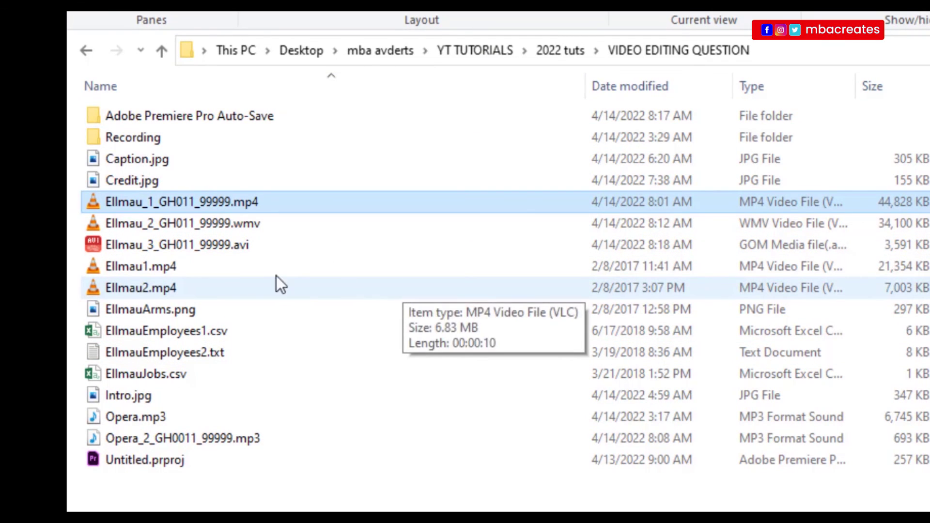
pyautogui.click(233, 228)
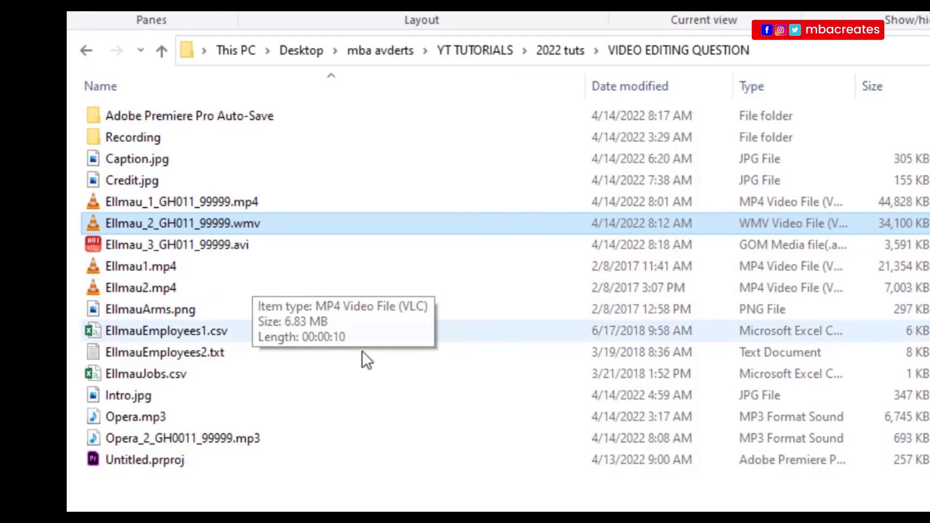
pyautogui.click(165, 440)
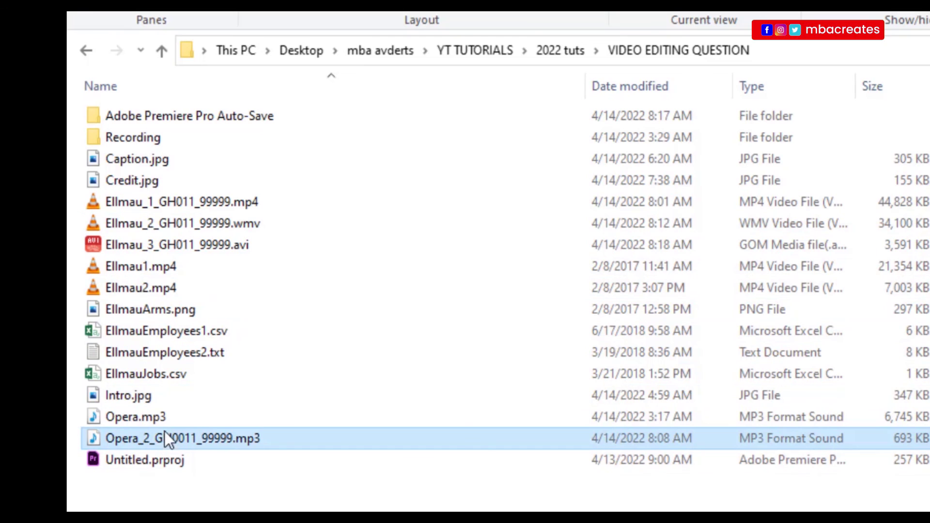
pyautogui.click(211, 247)
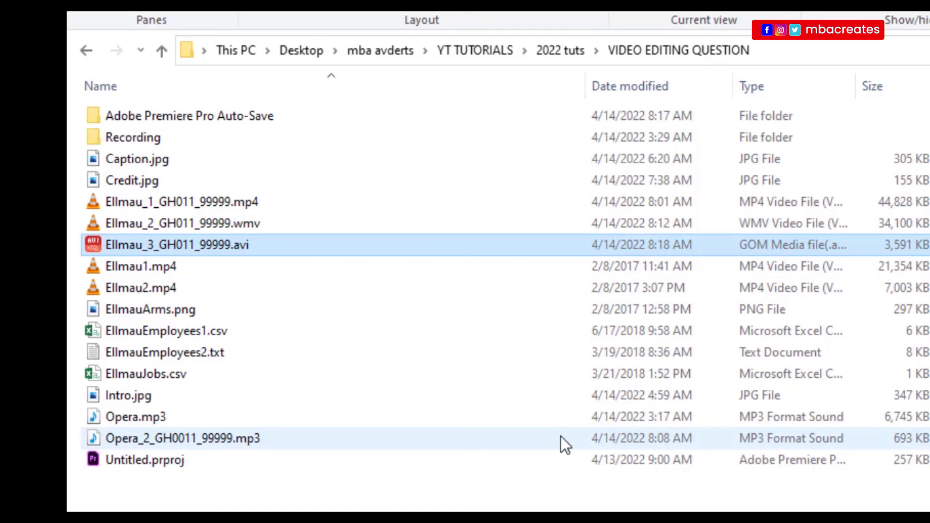
pyautogui.moveTo(560, 436)
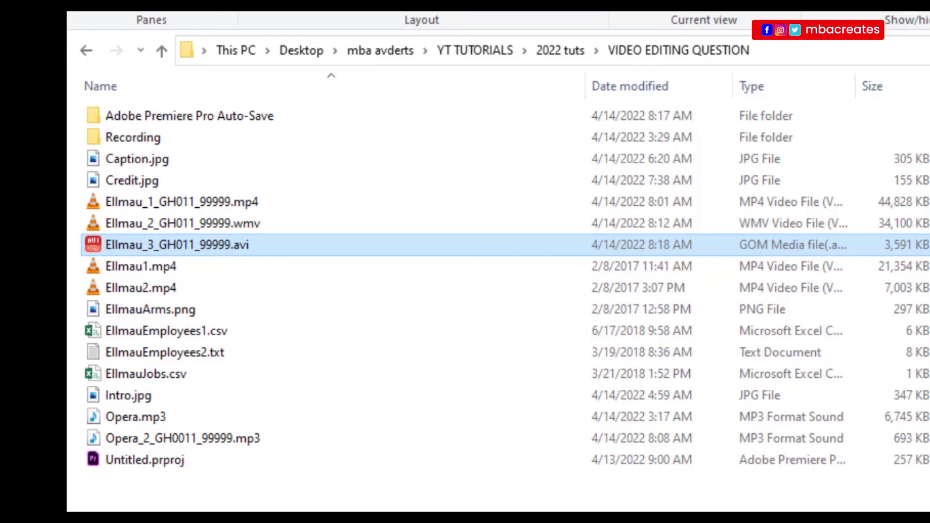
pyautogui.hotkey('ctrl', 'space')
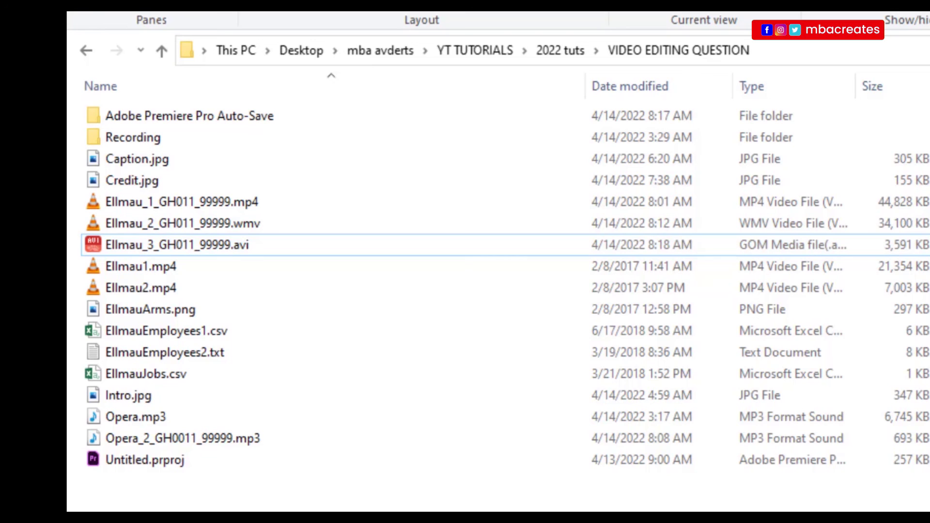